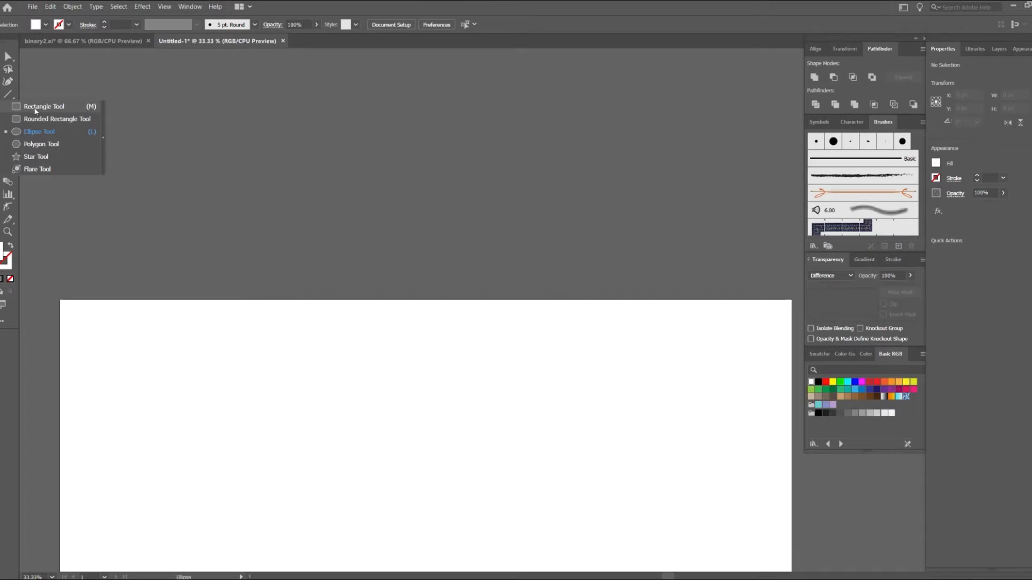
Draw a white rectangle about 3262 by 58 px above the artboard and place a copy flush beneath it.
{"action": "left_click_drag", "start_coordinate": [68, 156], "coordinate": [751, 169]}
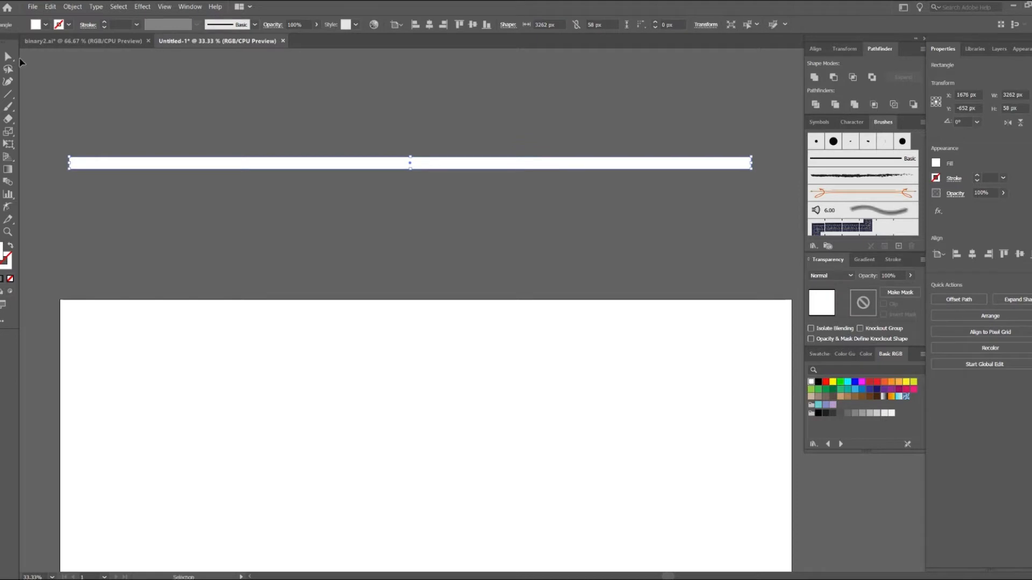
{"action": "scroll", "coordinate": [413, 159], "scroll_direction": "up", "scroll_amount": 2}
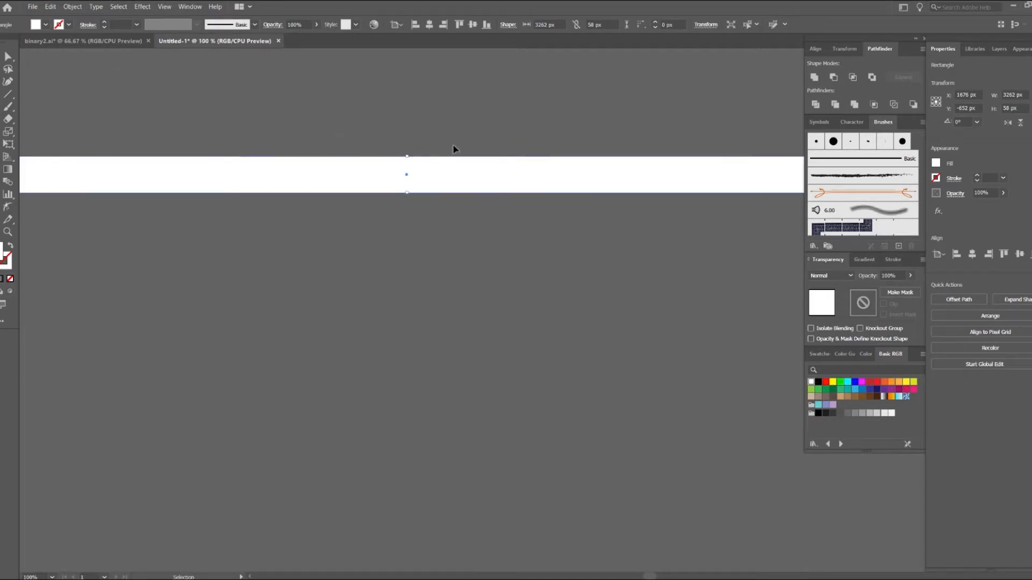
{"action": "left_click_drag", "start_coordinate": [458, 166], "coordinate": [470, 192]}
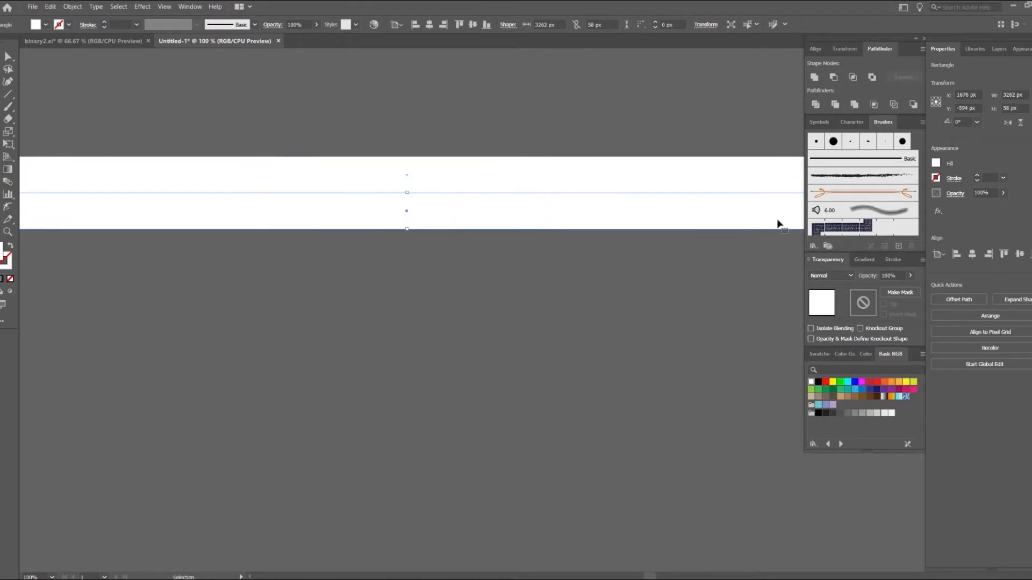
Fill the lower rectangle with a linear white-to-black gradient and set its angle to 90°.
{"action": "left_click", "coordinate": [865, 259]}
{"action": "left_click", "coordinate": [857, 277]}
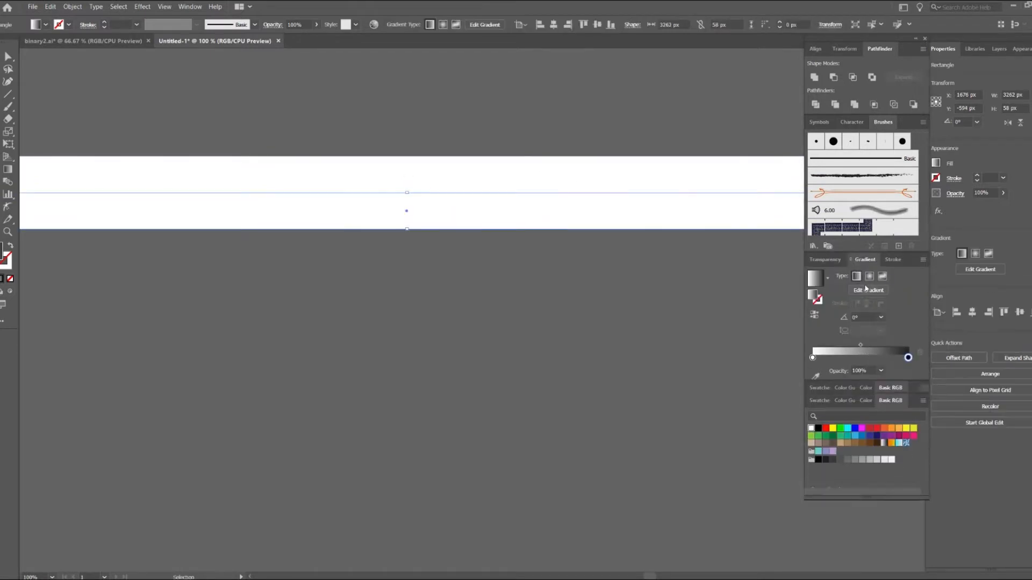
{"action": "key", "text": "g"}
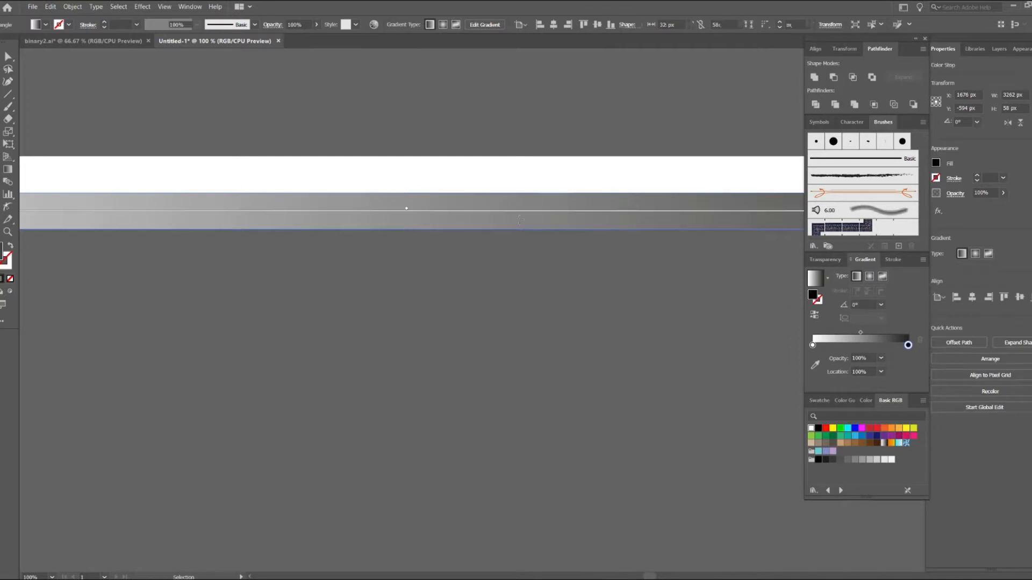
{"action": "left_click_drag", "start_coordinate": [414, 192], "coordinate": [414, 228]}
{"action": "key", "text": "v"}
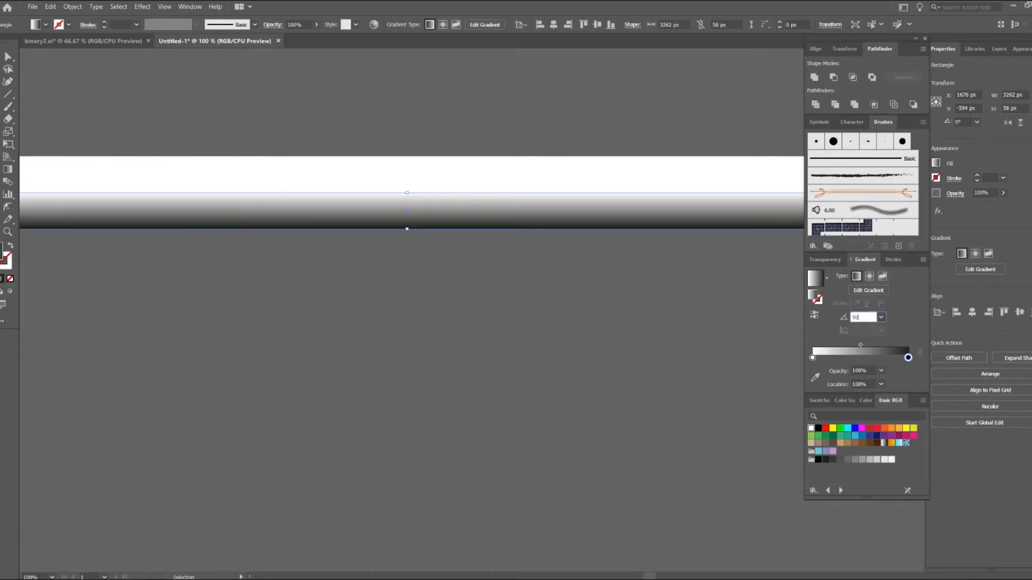
{"action": "type", "text": "90"}
{"action": "key", "text": "Return"}
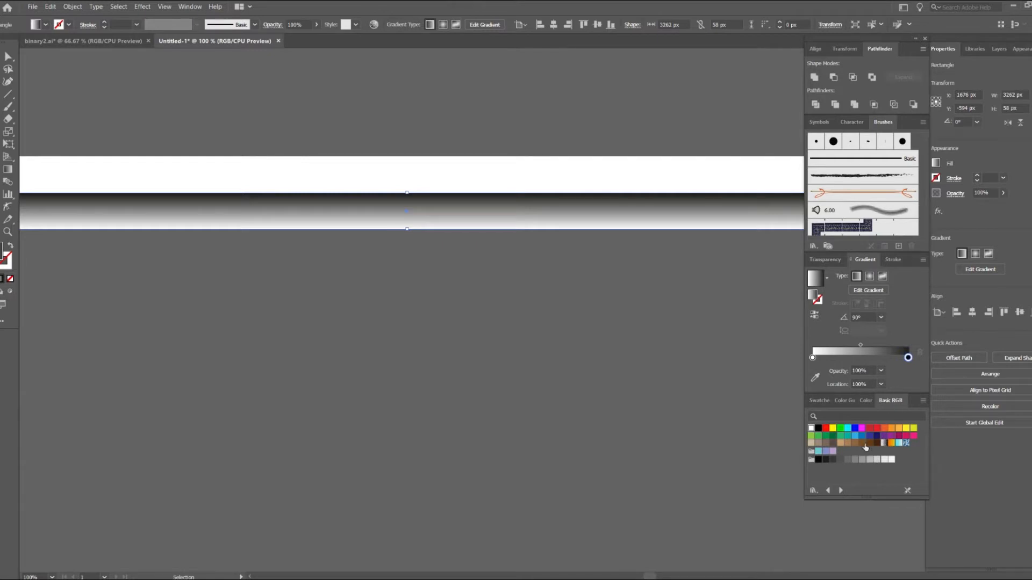
Recolor the black stop of the lower rectangle's gradient with a gray swatch.
{"action": "left_click", "coordinate": [812, 358]}
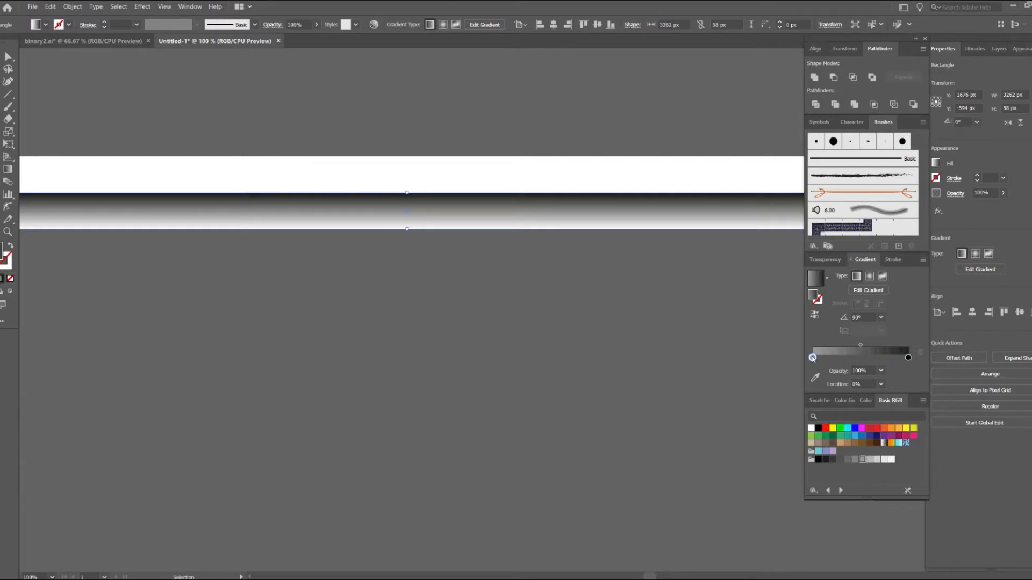
{"action": "left_click", "coordinate": [863, 460]}
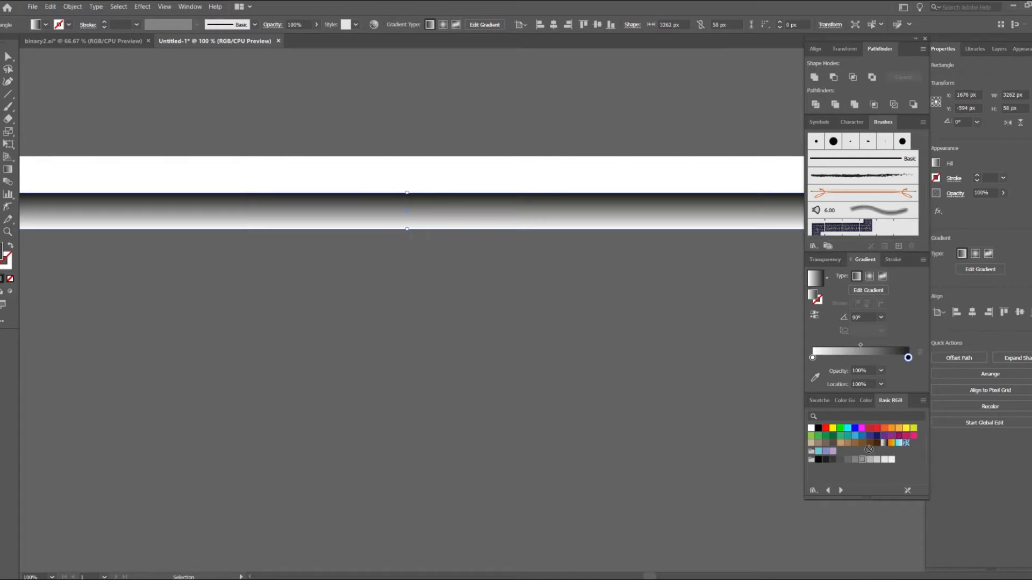
{"action": "left_click_drag", "start_coordinate": [908, 359], "coordinate": [909, 359]}
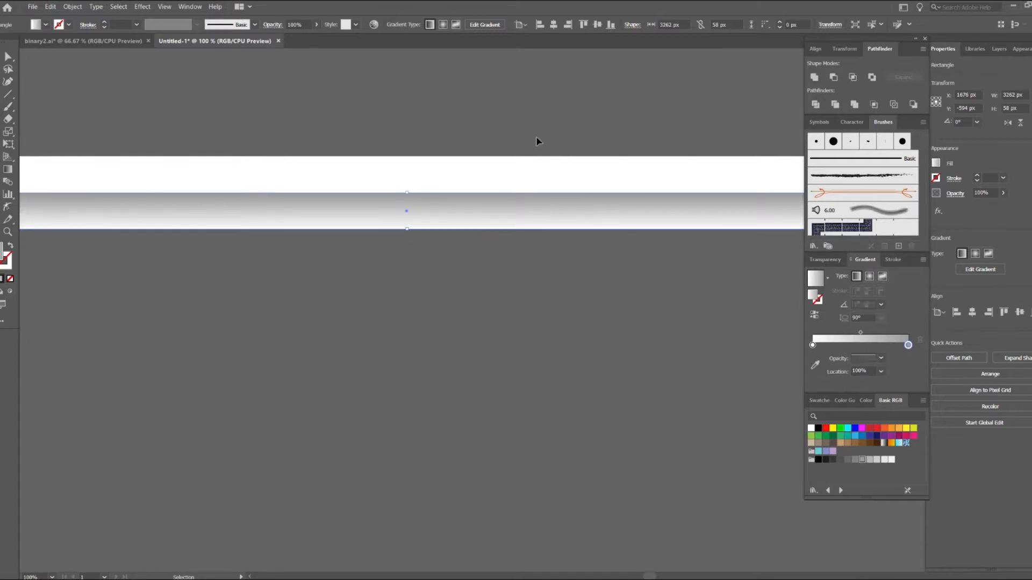
Set the gradient rectangle's blending mode to Multiply and group it with the white rectangle.
{"action": "left_click", "coordinate": [830, 261]}
{"action": "left_click", "coordinate": [828, 275]}
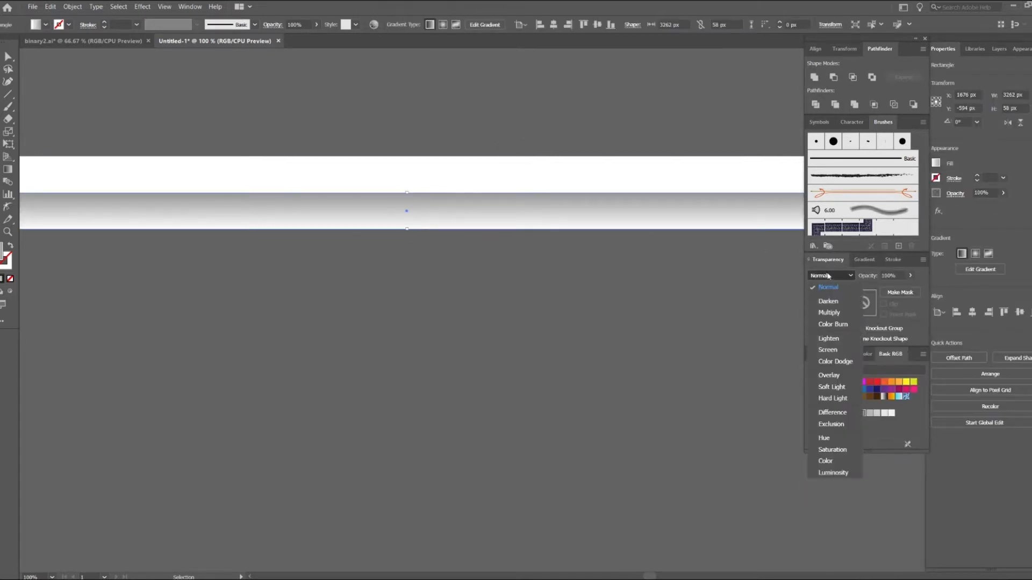
{"action": "left_click", "coordinate": [835, 316]}
{"action": "left_click_drag", "start_coordinate": [442, 137], "coordinate": [559, 272]}
{"action": "right_click", "coordinate": [501, 180]}
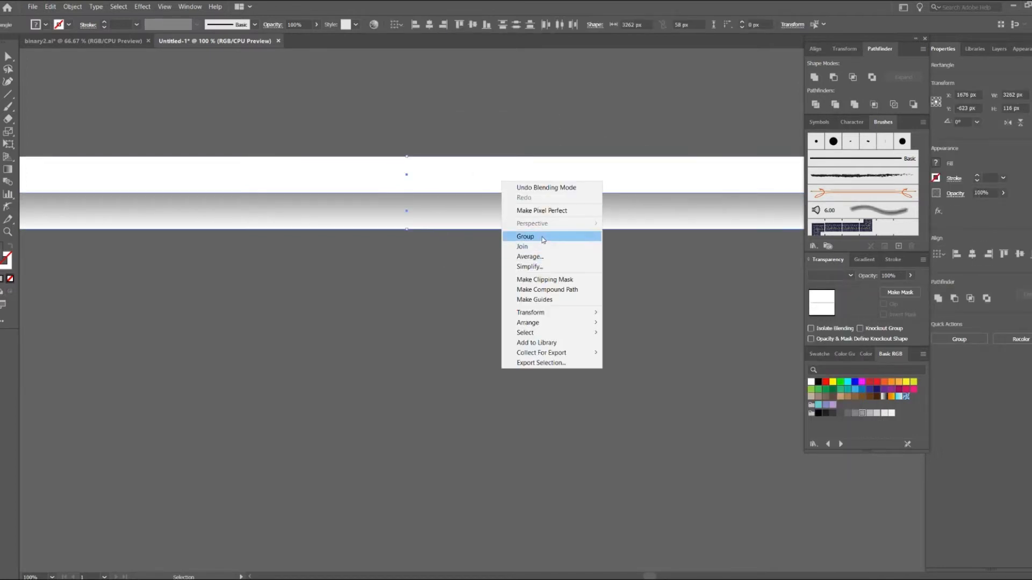
{"action": "left_click", "coordinate": [525, 236]}
Move the grouped strip from above the artboard down onto it.
{"action": "scroll", "coordinate": [521, 256], "scroll_direction": "down", "scroll_amount": 4}
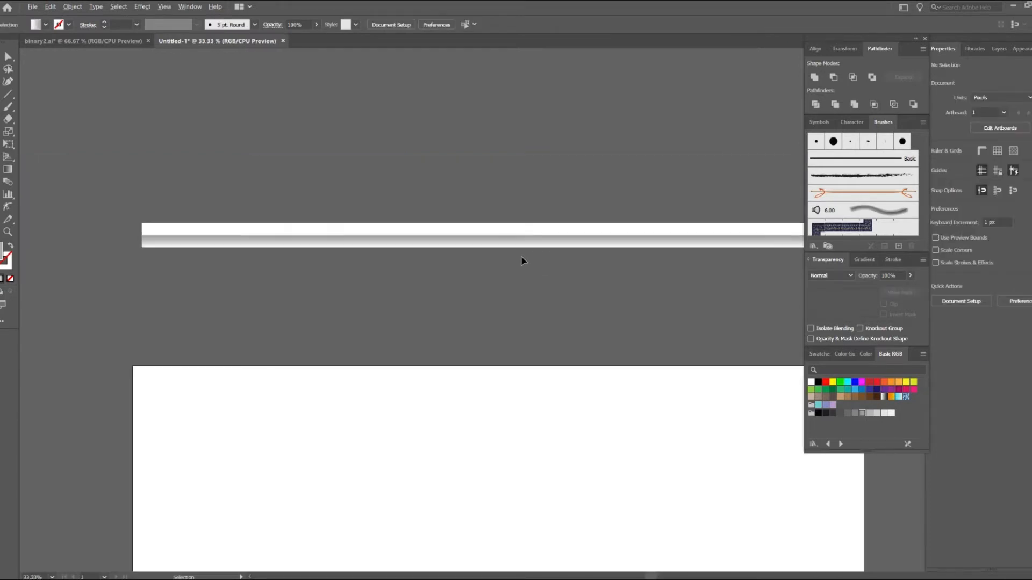
{"action": "left_click_drag", "start_coordinate": [528, 235], "coordinate": [534, 425]}
{"action": "left_click", "coordinate": [567, 275]}
{"action": "left_click_drag", "start_coordinate": [571, 282], "coordinate": [545, 143]}
Shift the gradient midpoint of the strip's shadow rectangle to about 86% for a narrower shadow.
{"action": "scroll", "coordinate": [484, 292], "scroll_direction": "up", "scroll_amount": 1}
{"action": "scroll", "coordinate": [484, 292], "scroll_direction": "up", "scroll_amount": 4}
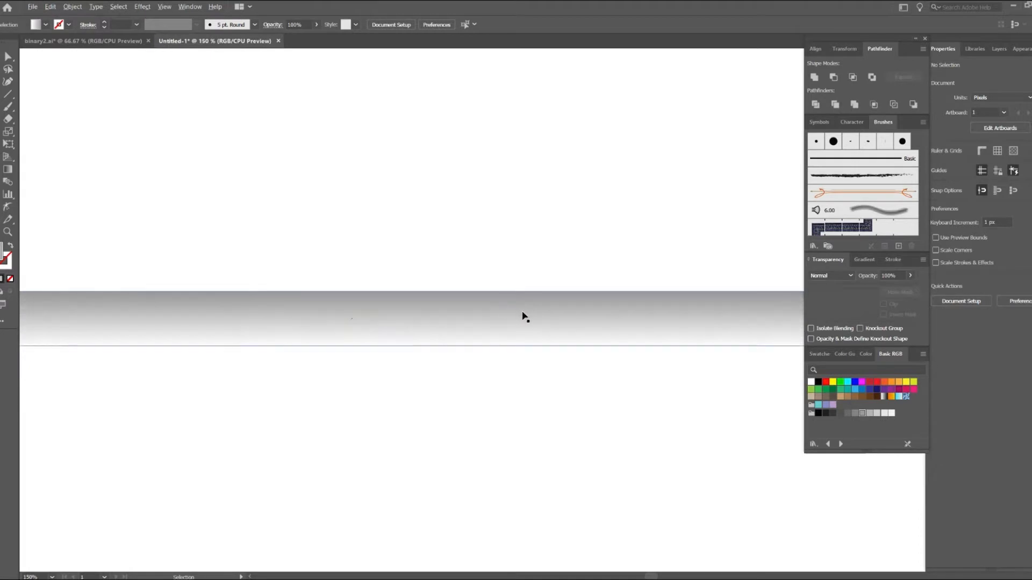
{"action": "left_click", "coordinate": [543, 319]}
{"action": "left_click", "coordinate": [865, 260]}
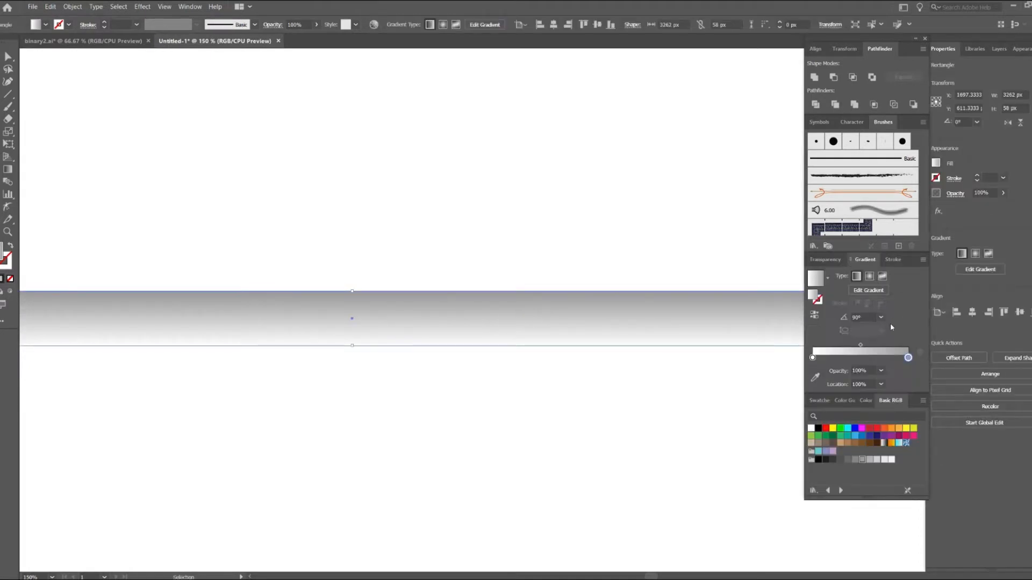
{"action": "left_click_drag", "start_coordinate": [886, 347], "coordinate": [888, 347]}
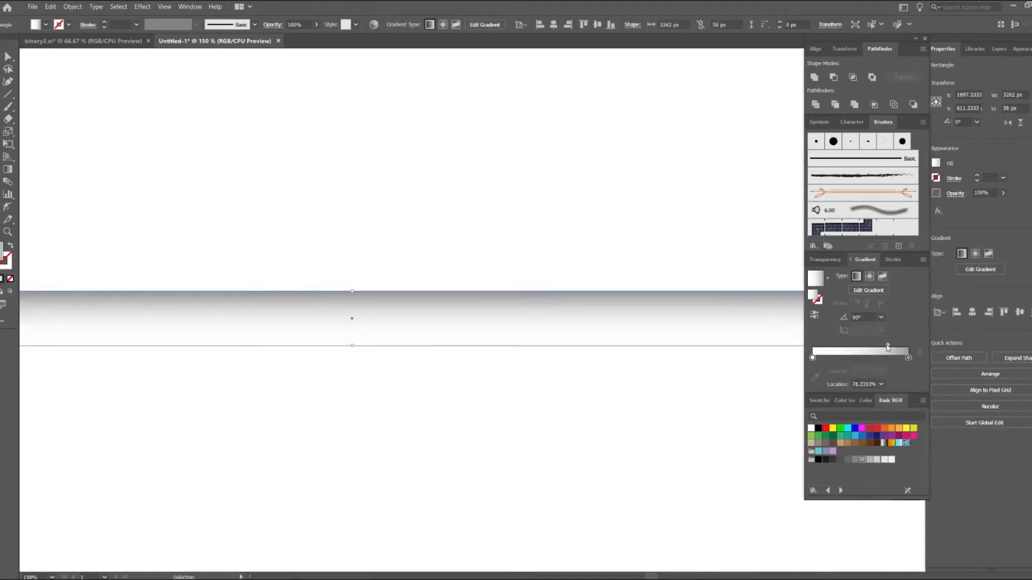
{"action": "left_click", "coordinate": [554, 200]}
{"action": "scroll", "coordinate": [556, 215], "scroll_direction": "down", "scroll_amount": 3}
{"action": "left_click_drag", "start_coordinate": [566, 181], "coordinate": [575, 234]}
{"action": "scroll", "coordinate": [561, 285], "scroll_direction": "up", "scroll_amount": 2}
{"action": "scroll", "coordinate": [560, 285], "scroll_direction": "down", "scroll_amount": 1}
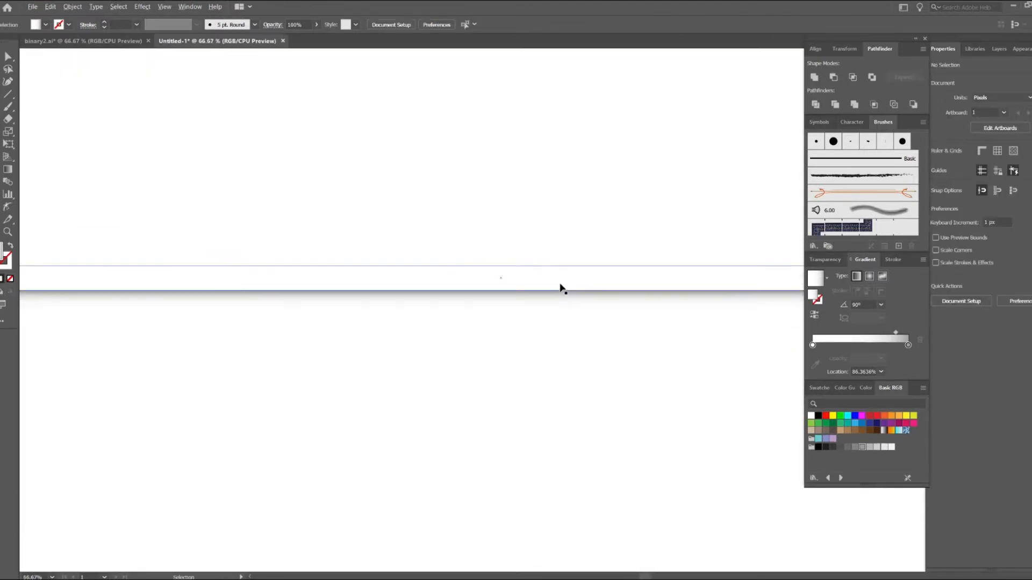
Duplicate the shadowed strip and rotate the copy to a diagonal of about 41° across the artboard.
{"action": "scroll", "coordinate": [561, 288], "scroll_direction": "down", "scroll_amount": 1}
{"action": "scroll", "coordinate": [544, 272], "scroll_direction": "down", "scroll_amount": 1}
{"action": "left_click_drag", "start_coordinate": [543, 295], "coordinate": [508, 362]}
{"action": "left_click_drag", "start_coordinate": [722, 323], "coordinate": [572, 316]}
{"action": "left_click_drag", "start_coordinate": [658, 334], "coordinate": [487, 180]}
{"action": "left_click", "coordinate": [588, 189]}
Duplicate the horizontal and diagonal strips together, rotate the copies clockwise across the originals and adjust their placement.
{"action": "left_click_drag", "start_coordinate": [307, 203], "coordinate": [433, 358]}
{"action": "left_click_drag", "start_coordinate": [523, 170], "coordinate": [463, 131]}
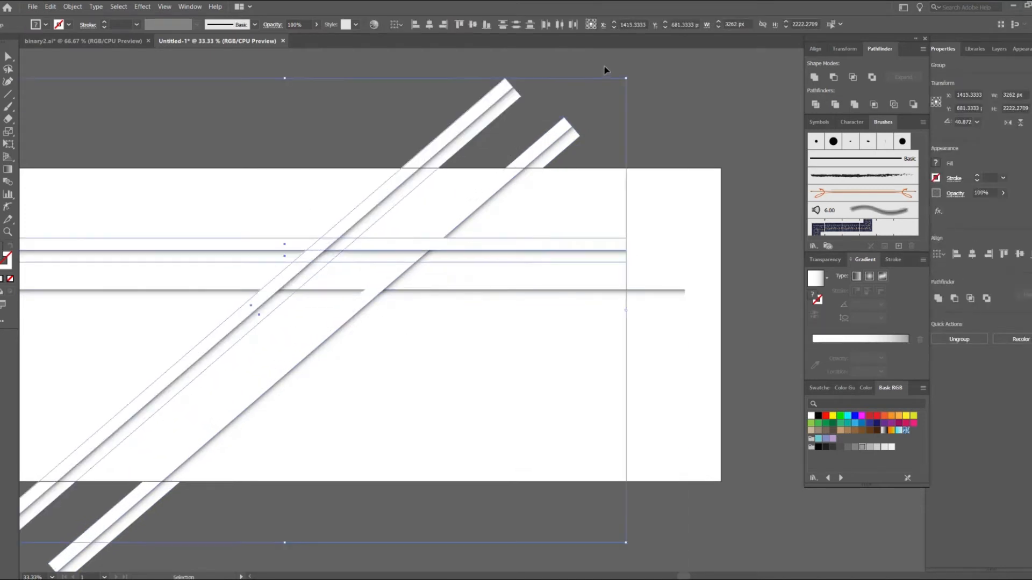
{"action": "left_click_drag", "start_coordinate": [628, 75], "coordinate": [506, 434]}
{"action": "left_click", "coordinate": [752, 331]}
{"action": "left_click_drag", "start_coordinate": [430, 360], "coordinate": [357, 371]}
{"action": "left_click", "coordinate": [418, 359]}
{"action": "left_click", "coordinate": [468, 326]}
Duplicate all four strips, shift the copies up and to the right, and rotate them clockwise.
{"action": "scroll", "coordinate": [468, 326], "scroll_direction": "down", "scroll_amount": 1}
{"action": "mouse_move", "coordinate": [221, 217]}
{"action": "left_mouse_down"}
{"action": "mouse_move", "coordinate": [440, 401]}
{"action": "mouse_move", "coordinate": [460, 403]}
{"action": "left_mouse_up"}
{"action": "left_click_drag", "start_coordinate": [386, 295], "coordinate": [418, 246]}
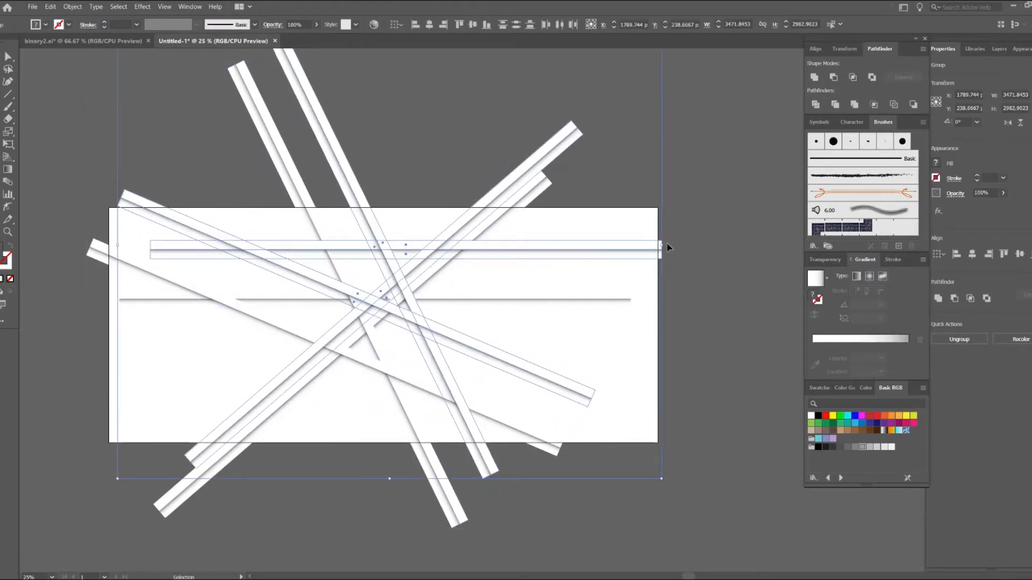
{"action": "left_click_drag", "start_coordinate": [666, 246], "coordinate": [626, 412]}
Lengthen the nearly horizontal strip beyond both sides of the artboard and move it toward the upper edge.
{"action": "left_click_drag", "start_coordinate": [556, 261], "coordinate": [715, 267]}
{"action": "left_click", "coordinate": [708, 314]}
{"action": "left_click", "coordinate": [598, 285]}
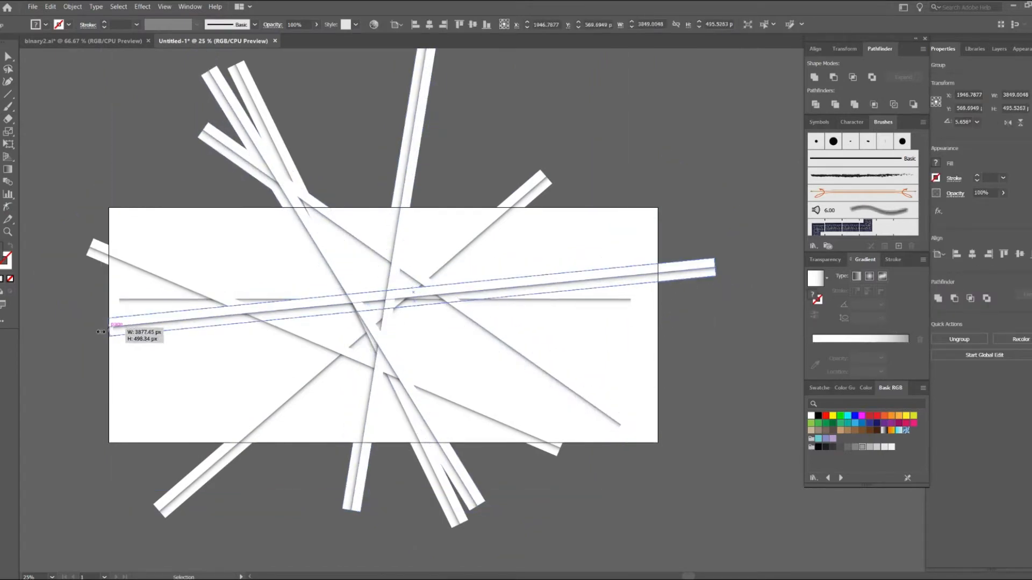
{"action": "left_click_drag", "start_coordinate": [113, 329], "coordinate": [59, 330]}
{"action": "left_click_drag", "start_coordinate": [497, 289], "coordinate": [518, 230]}
{"action": "left_click", "coordinate": [606, 114]}
Lengthen the horizontal strip so both ends extend past the artboard's sides.
{"action": "left_click", "coordinate": [602, 299]}
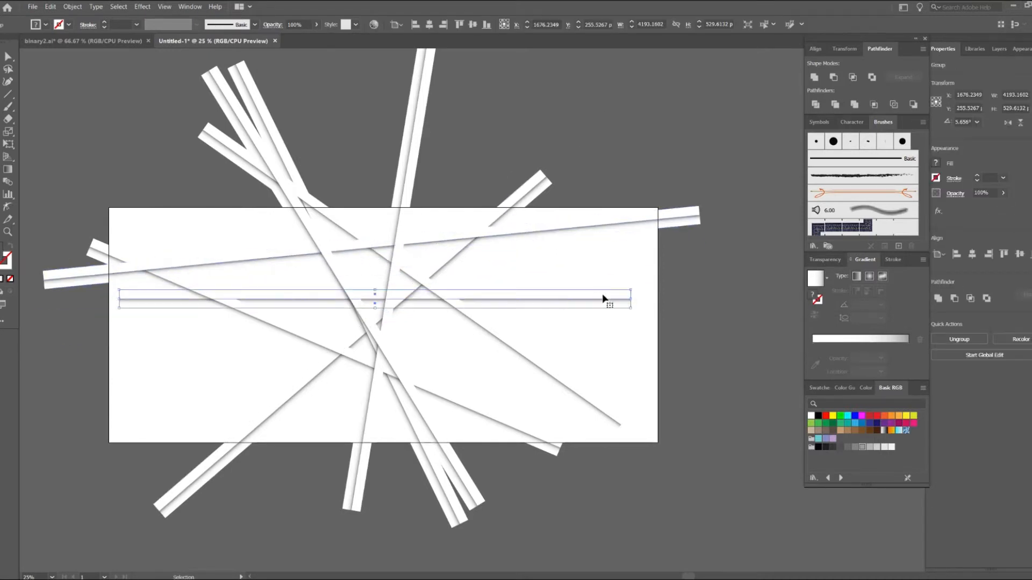
{"action": "left_click_drag", "start_coordinate": [633, 302], "coordinate": [715, 301]}
{"action": "left_click", "coordinate": [744, 256]}
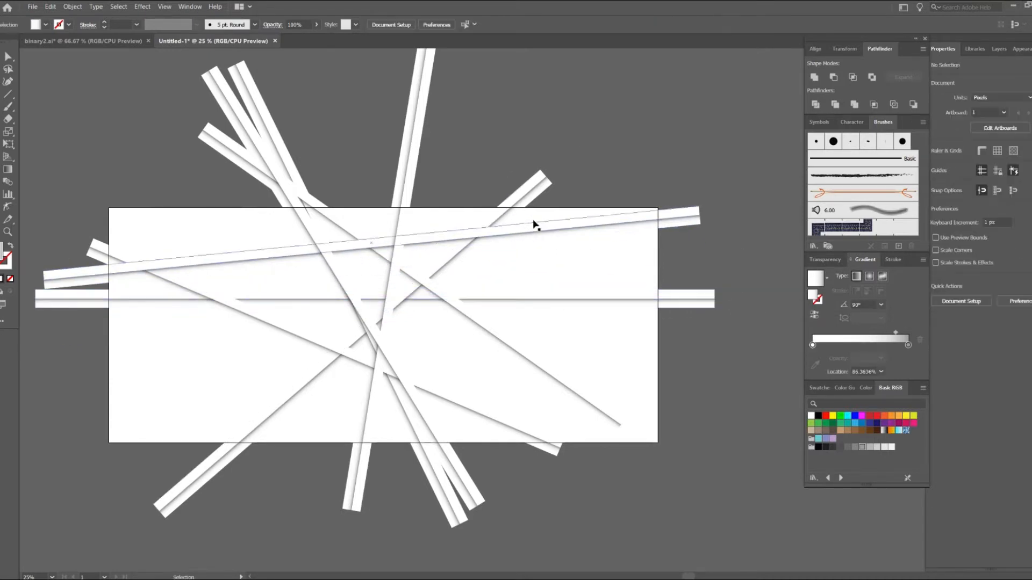
Lengthen the two descending diagonal strips so their lower ends extend past the artboard's lower-right area.
{"action": "left_click", "coordinate": [557, 447]}
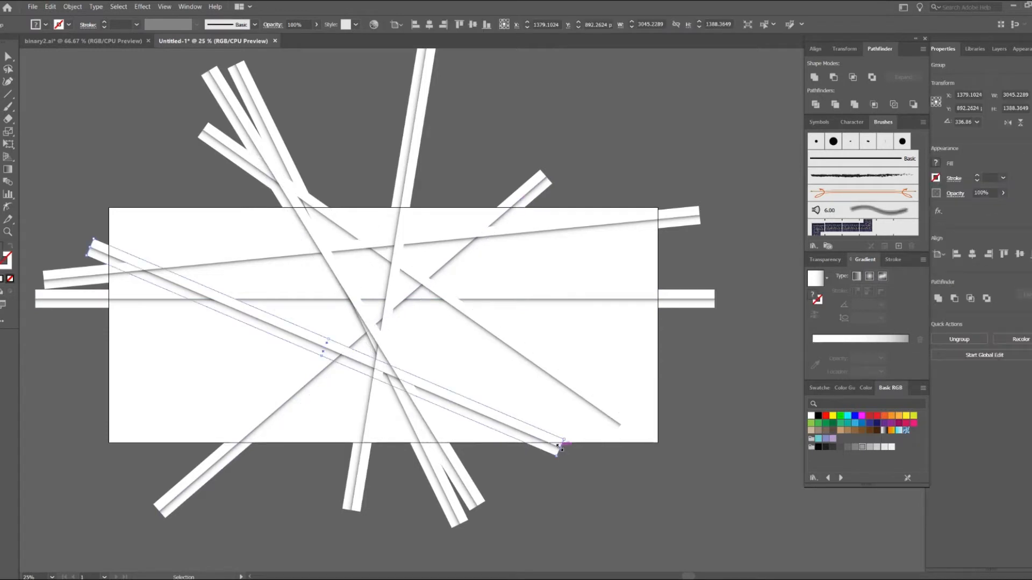
{"action": "left_click_drag", "start_coordinate": [559, 450], "coordinate": [647, 485]}
{"action": "left_click", "coordinate": [606, 425]}
{"action": "left_click_drag", "start_coordinate": [605, 425], "coordinate": [712, 478]}
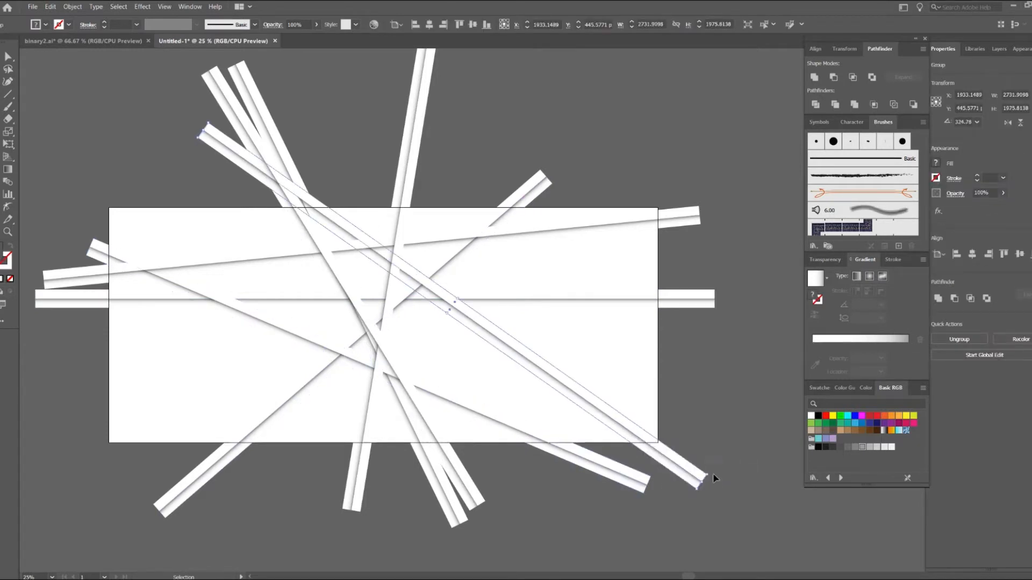
{"action": "left_click", "coordinate": [391, 180]}
Move the steep descending strip near the artboard's center down and to the left.
{"action": "left_click_drag", "start_coordinate": [390, 348], "coordinate": [340, 394]}
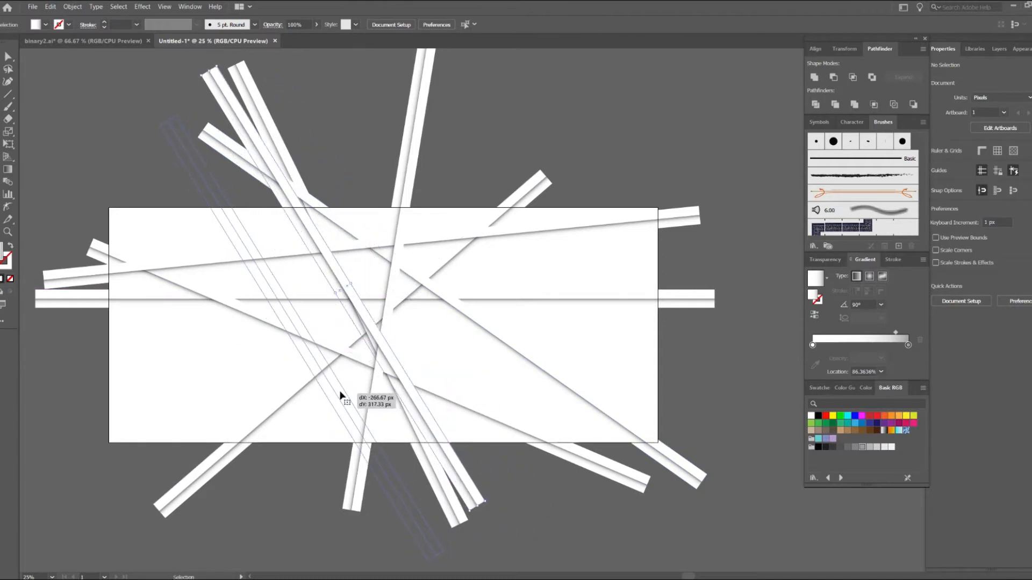
{"action": "left_click", "coordinate": [547, 286]}
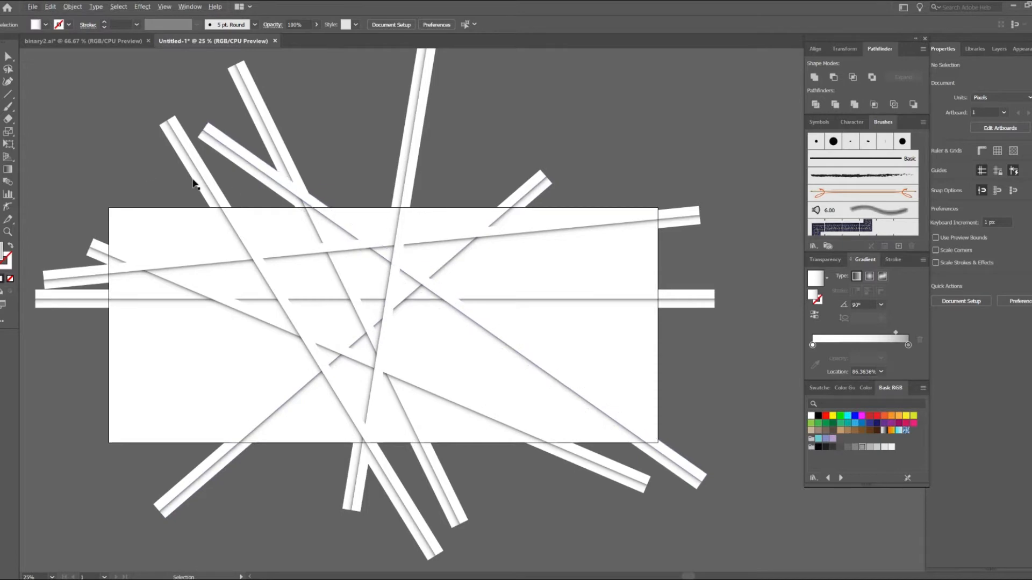
Duplicate the whole set of strips and rotate the copies clockwise to build a denser overlapping pattern.
{"action": "left_click_drag", "start_coordinate": [539, 233], "coordinate": [471, 262]}
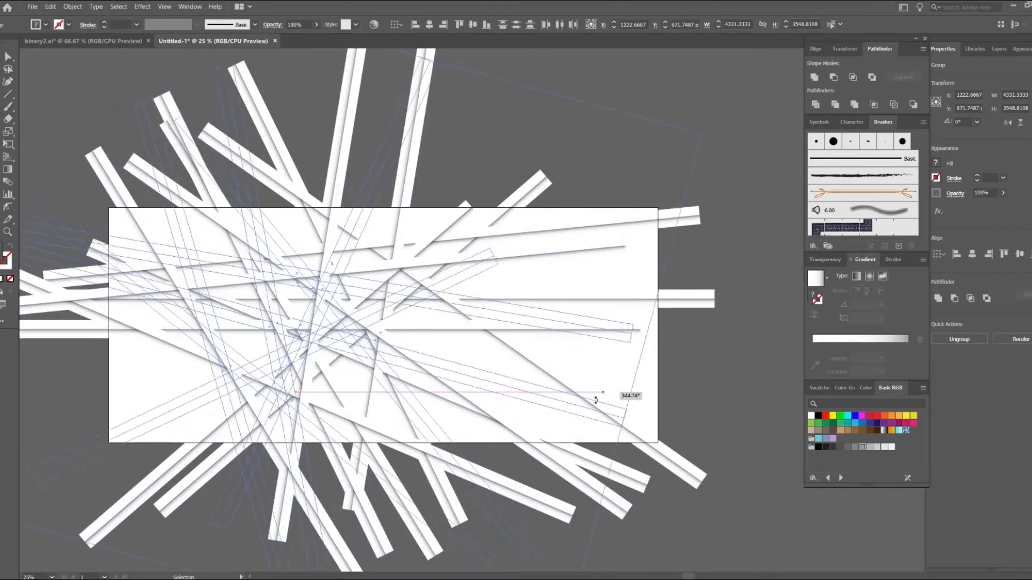
{"action": "left_click_drag", "start_coordinate": [486, 271], "coordinate": [554, 263]}
{"action": "left_click", "coordinate": [742, 281]}
Lengthen the ascending diagonal strip that ends inside the artboard until it passes the upper-right corner.
{"action": "scroll", "coordinate": [742, 281], "scroll_direction": "down", "scroll_amount": 1}
{"action": "left_click", "coordinate": [627, 264]}
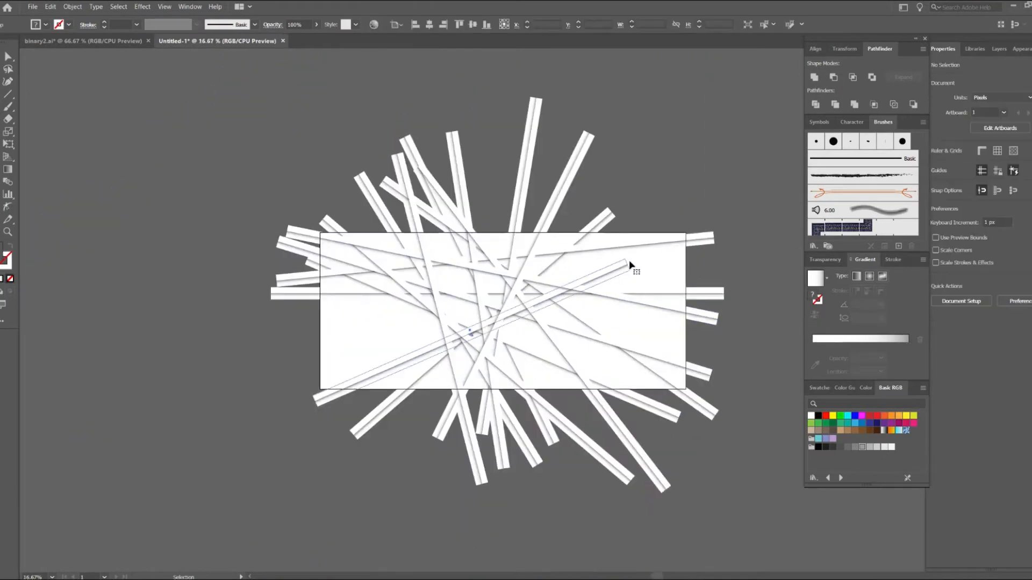
{"action": "left_click_drag", "start_coordinate": [628, 264], "coordinate": [755, 207]}
{"action": "left_click", "coordinate": [733, 161]}
{"action": "scroll", "coordinate": [621, 265], "scroll_direction": "up", "scroll_amount": 1}
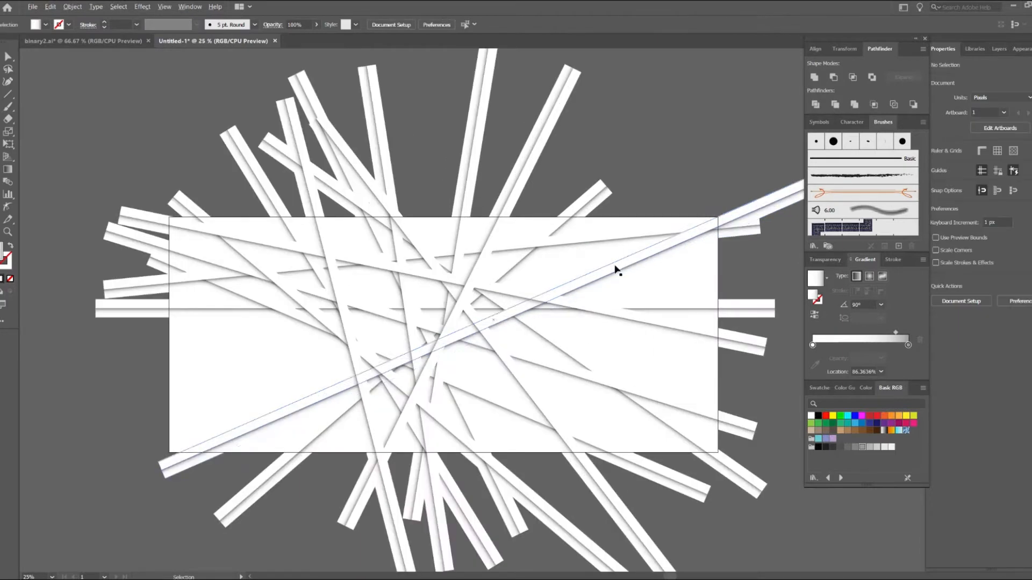
Move the long ascending diagonal strip up and left, and shift a crowded descending strip toward the lower left.
{"action": "left_click_drag", "start_coordinate": [652, 260], "coordinate": [573, 232]}
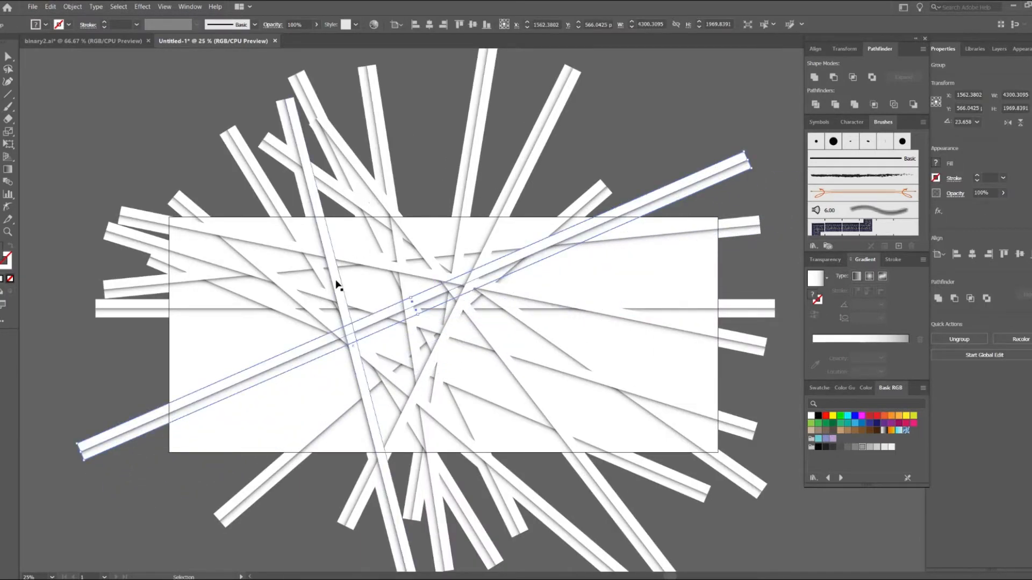
{"action": "left_click_drag", "start_coordinate": [284, 300], "coordinate": [203, 334]}
{"action": "left_click", "coordinate": [310, 290]}
Move a steep strip and an ascending diagonal strip from the crowded center into the artboard's right half.
{"action": "left_click_drag", "start_coordinate": [302, 323], "coordinate": [585, 407]}
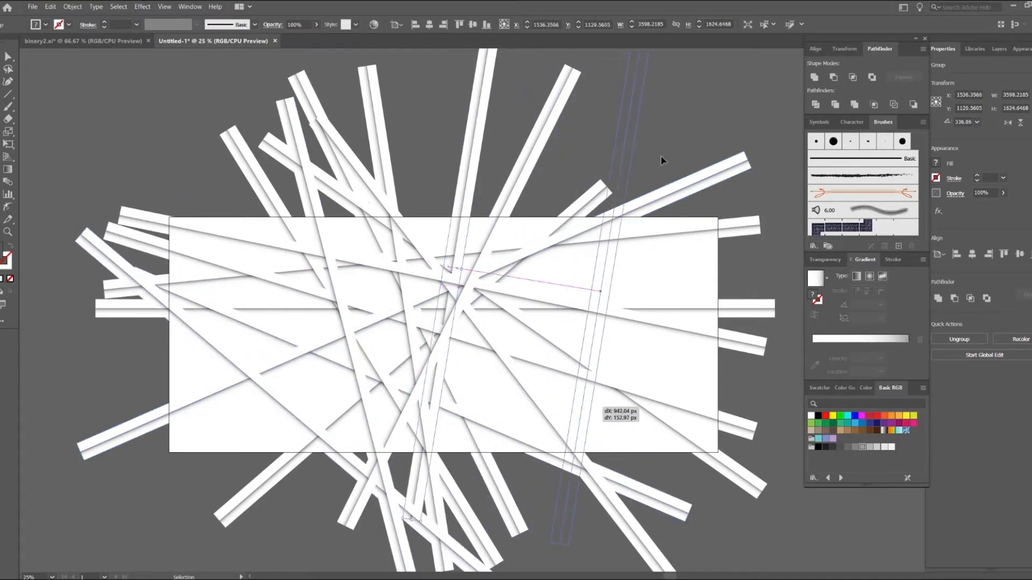
{"action": "left_click_drag", "start_coordinate": [594, 203], "coordinate": [750, 225]}
{"action": "left_click", "coordinate": [776, 170]}
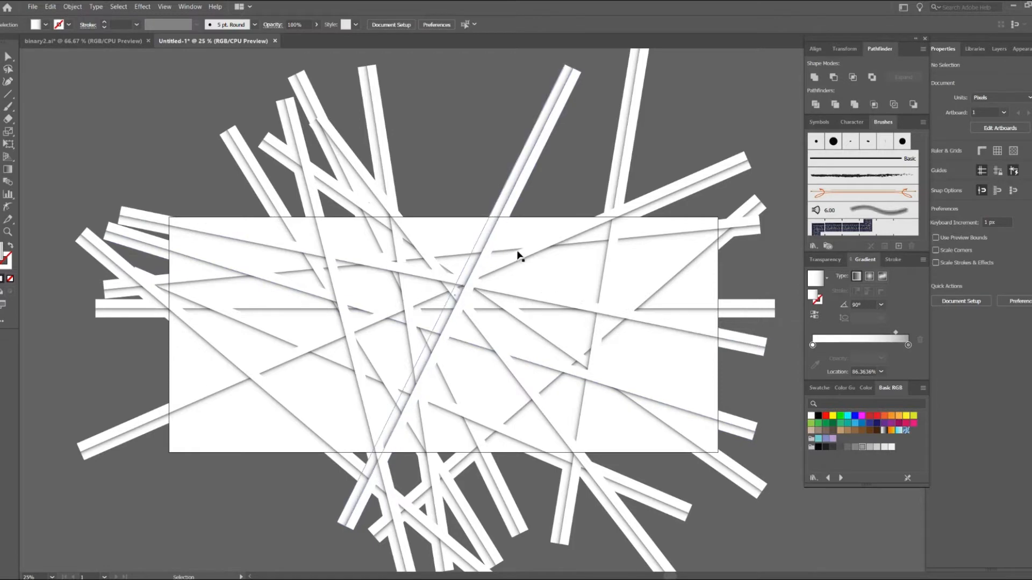
Relocate a steep strip to the artboard's left side and spread out the crowded descending strips near the upper left.
{"action": "left_click_drag", "start_coordinate": [388, 173], "coordinate": [216, 160]}
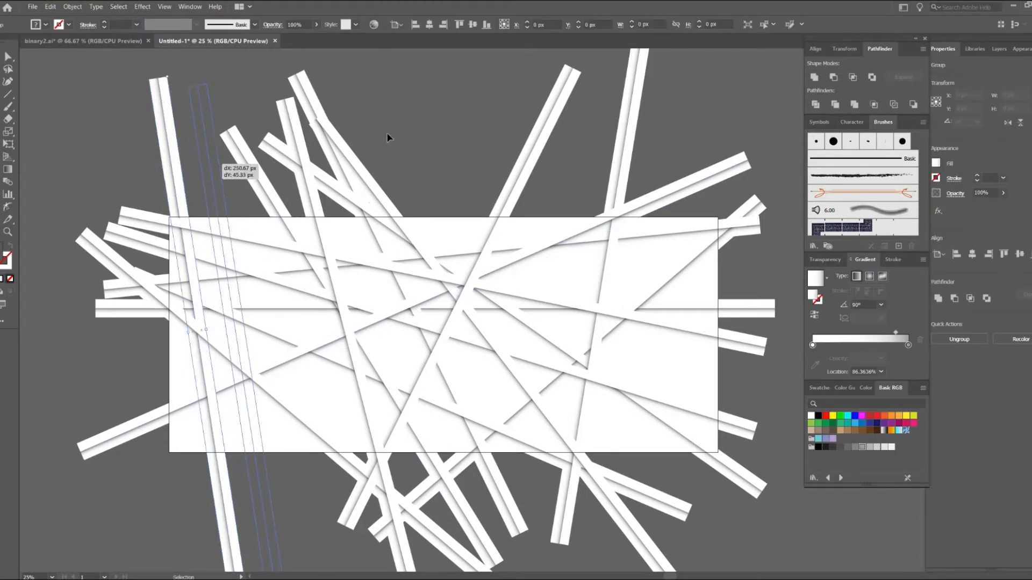
{"action": "left_click", "coordinate": [414, 127]}
{"action": "left_click_drag", "start_coordinate": [329, 190], "coordinate": [369, 119]}
{"action": "left_click", "coordinate": [465, 141]}
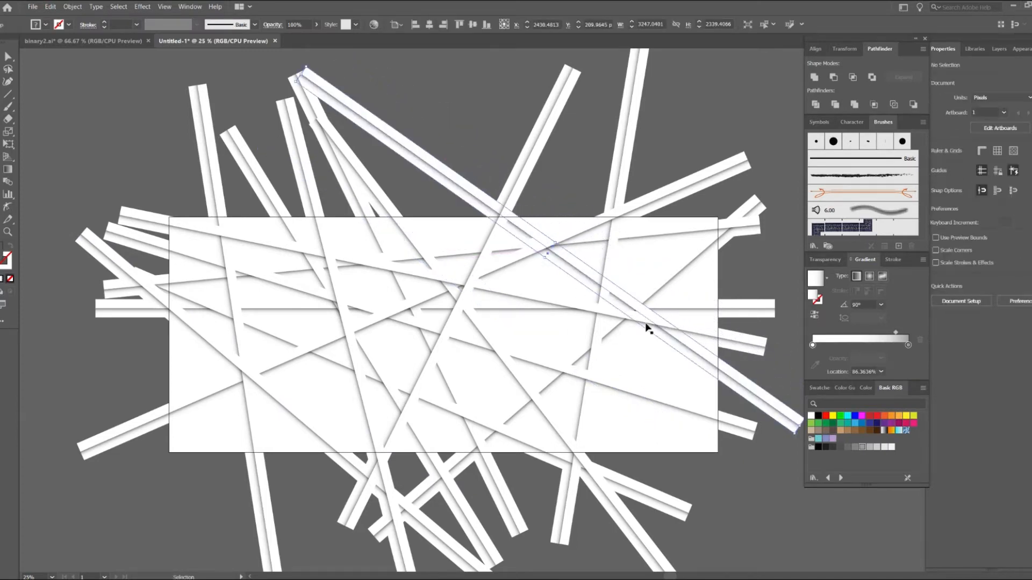
{"action": "left_click_drag", "start_coordinate": [329, 278], "coordinate": [276, 288]}
{"action": "scroll", "coordinate": [505, 376], "scroll_direction": "up", "scroll_amount": 2}
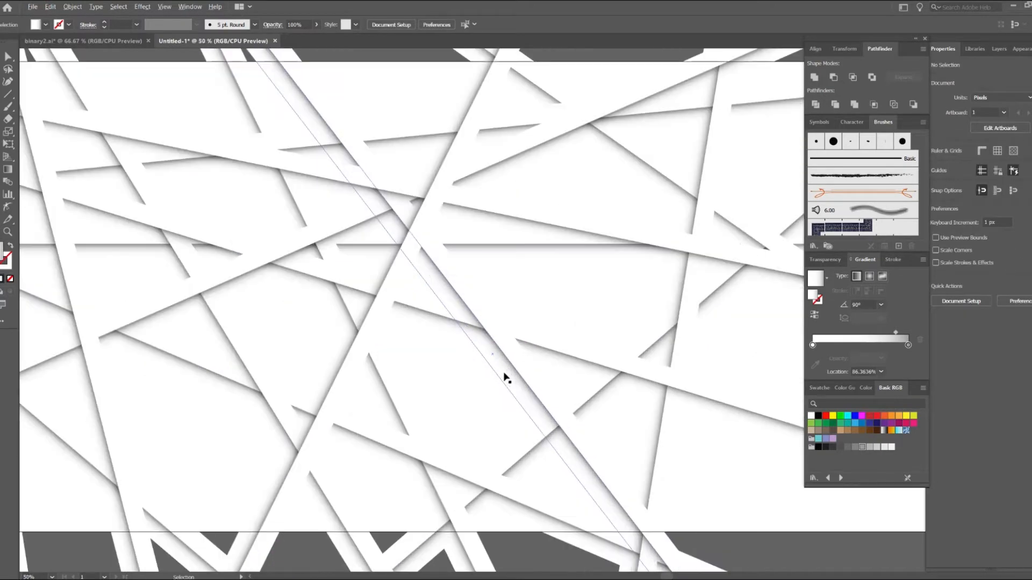
Group all of the strips on and around the artboard together.
{"action": "scroll", "coordinate": [505, 378], "scroll_direction": "up", "scroll_amount": 1}
{"action": "left_click_drag", "start_coordinate": [558, 321], "coordinate": [653, 327]}
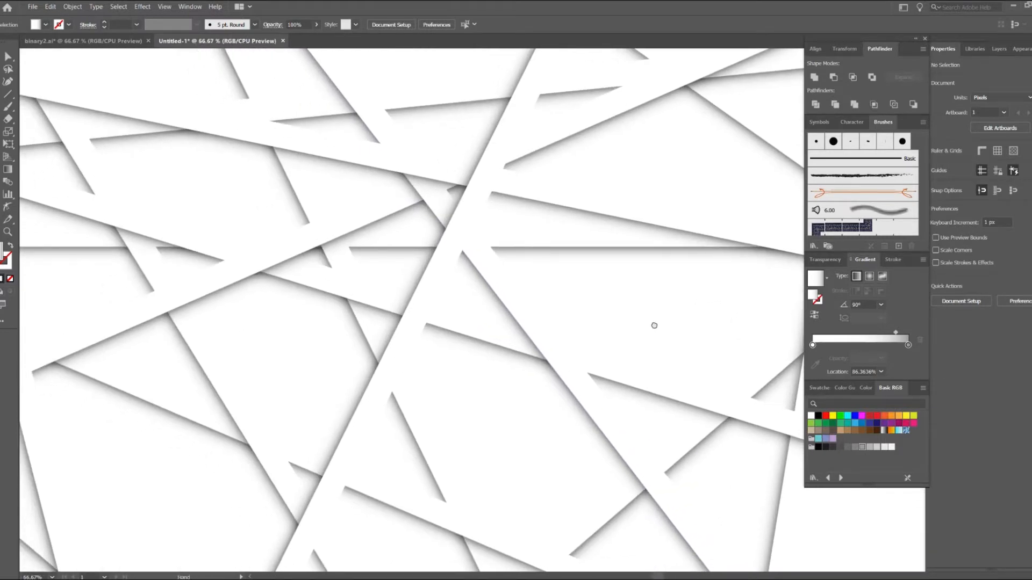
{"action": "scroll", "coordinate": [655, 328], "scroll_direction": "down", "scroll_amount": 2}
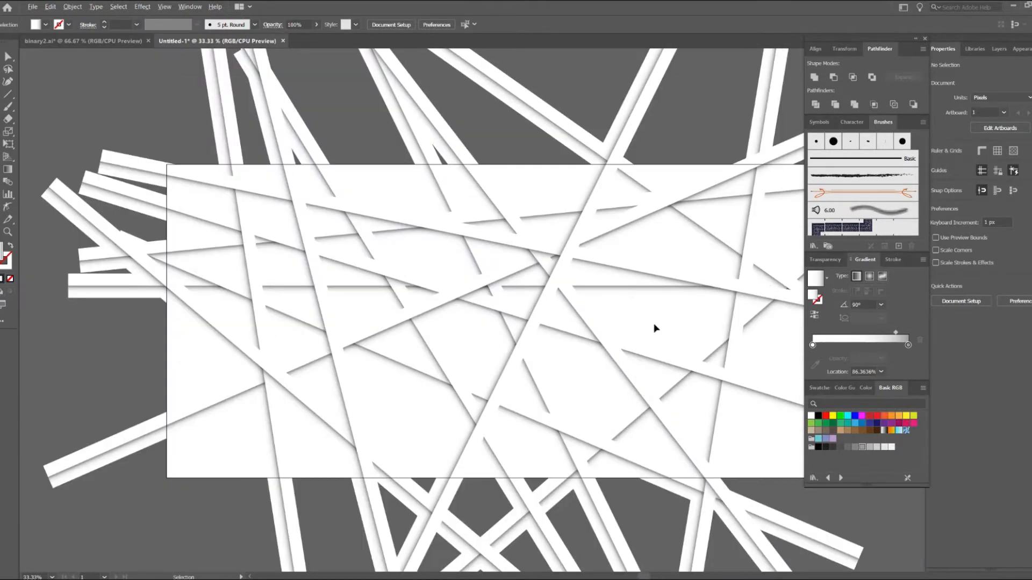
{"action": "scroll", "coordinate": [655, 328], "scroll_direction": "down", "scroll_amount": 1}
{"action": "left_click_drag", "start_coordinate": [672, 322], "coordinate": [549, 337]}
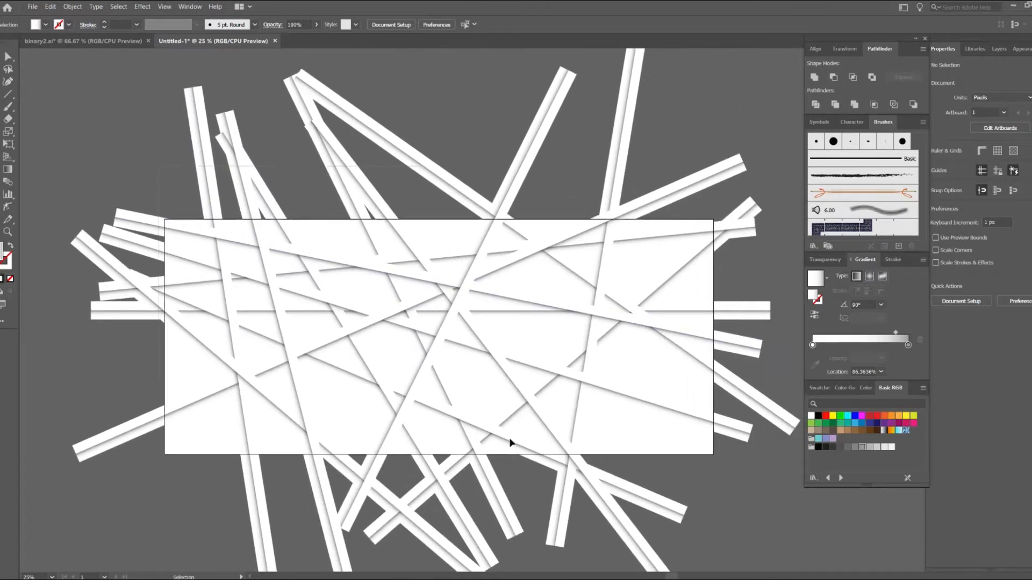
{"action": "left_click", "coordinate": [697, 372]}
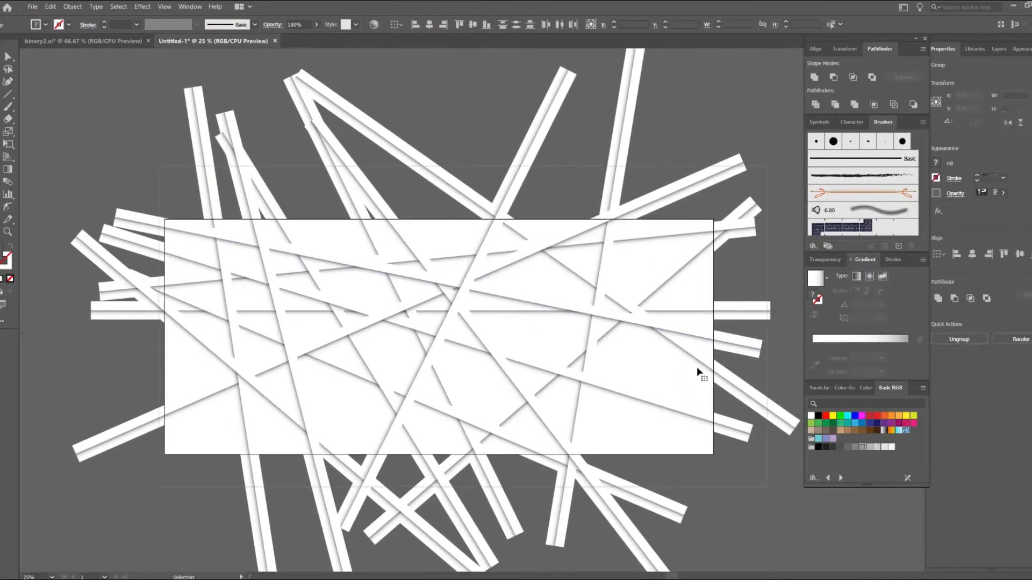
{"action": "right_click", "coordinate": [216, 170]}
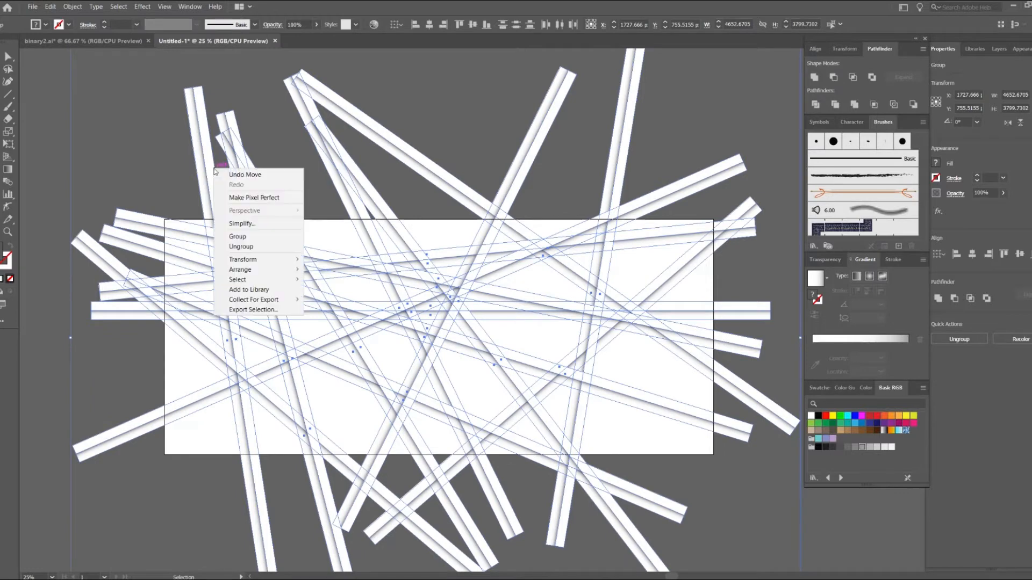
{"action": "left_click", "coordinate": [240, 236]}
Isolate the overall strip group and ungroup it into its individual strips.
{"action": "scroll", "coordinate": [255, 176], "scroll_direction": "up", "scroll_amount": 2}
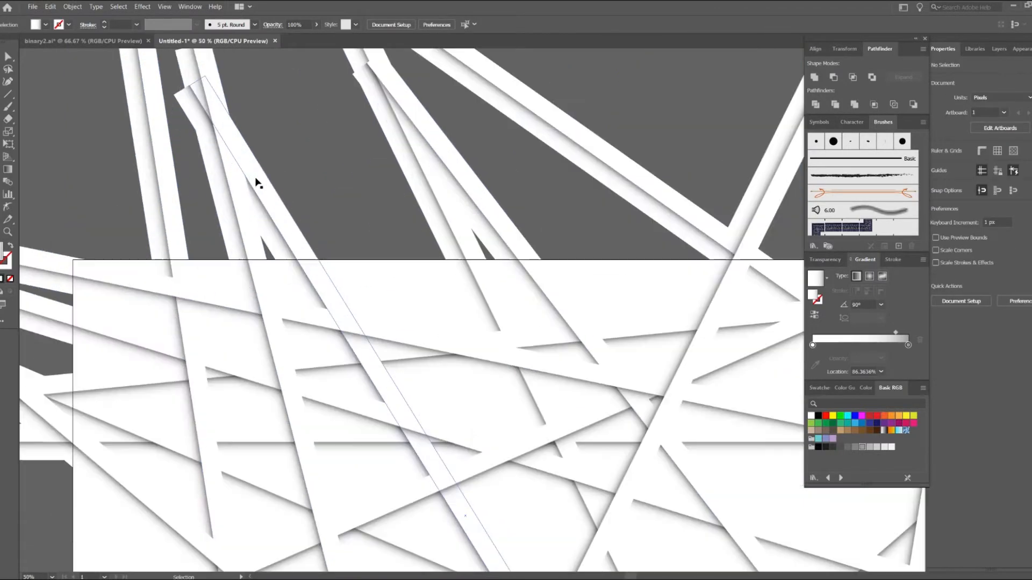
{"action": "double_click", "coordinate": [255, 176]}
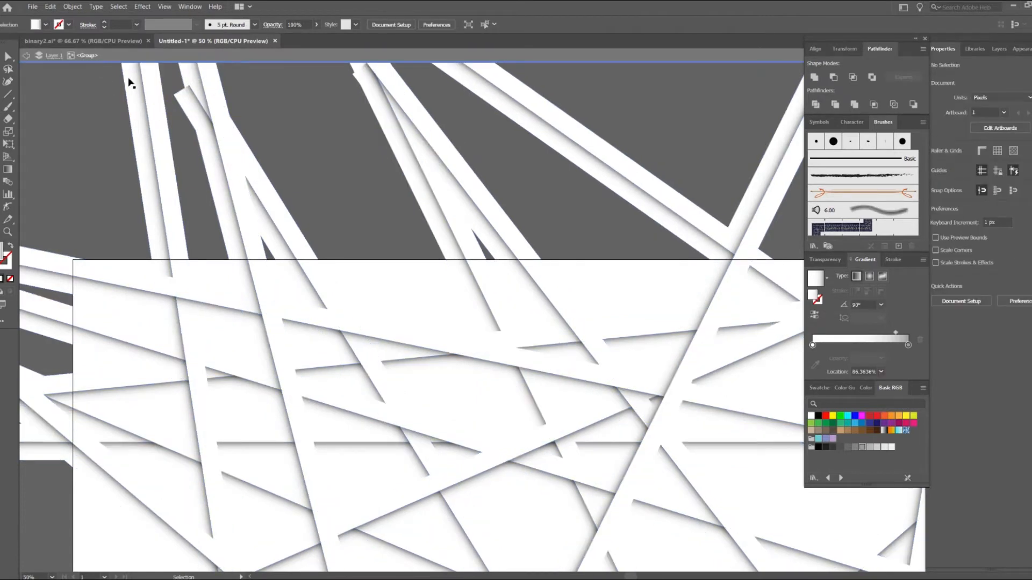
{"action": "left_click", "coordinate": [228, 150]}
{"action": "scroll", "coordinate": [258, 168], "scroll_direction": "down", "scroll_amount": 3}
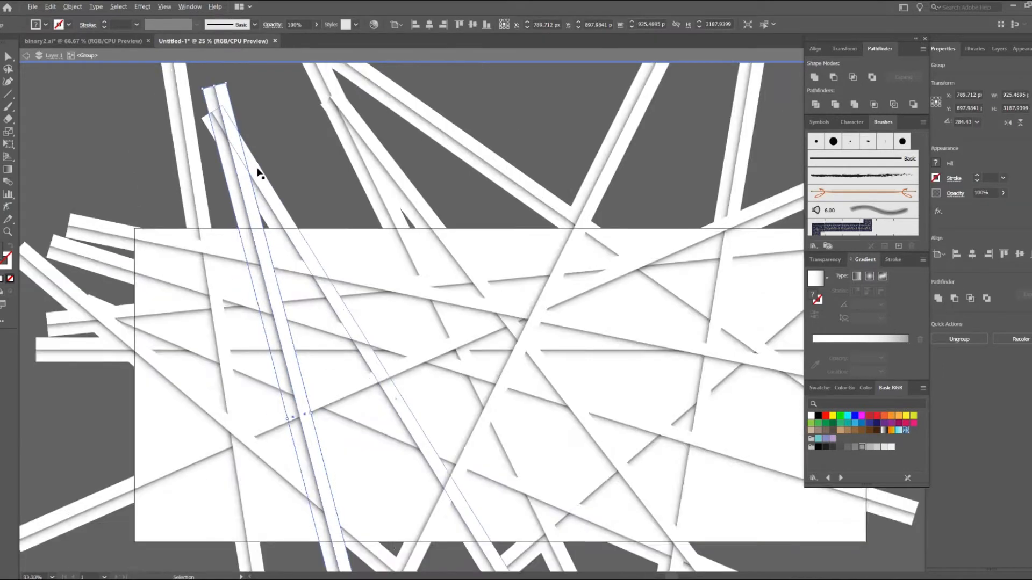
{"action": "left_click", "coordinate": [154, 129]}
{"action": "right_click", "coordinate": [407, 223]}
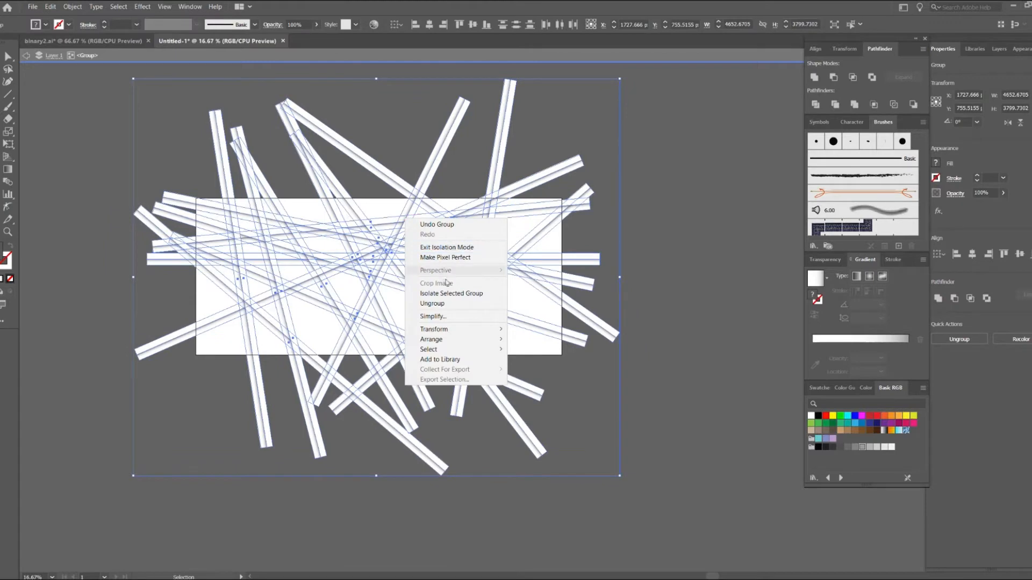
{"action": "left_click", "coordinate": [432, 303]}
{"action": "left_click", "coordinate": [378, 138]}
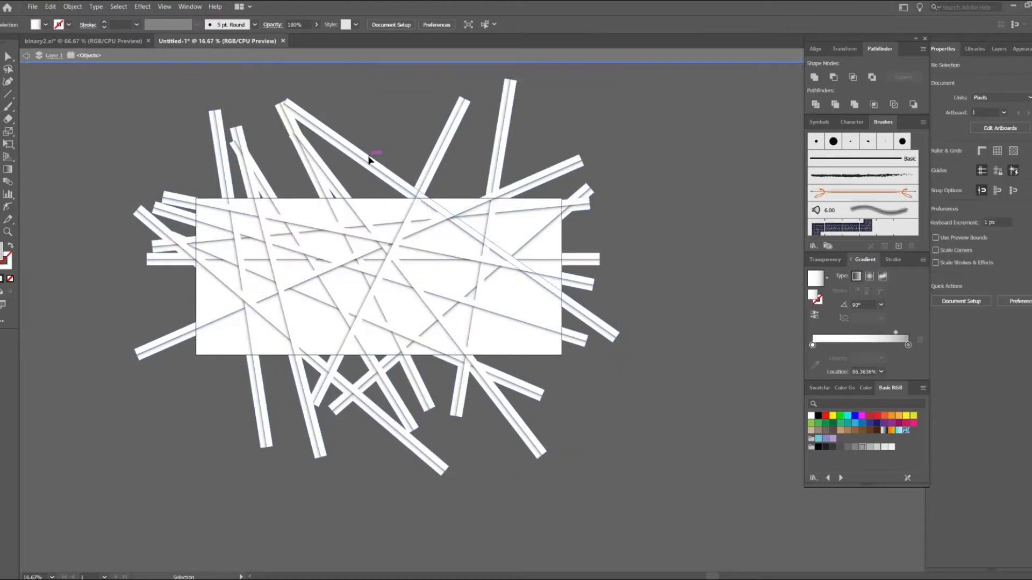
Ungroup all individual strips so each white rectangle is separate from its gradient shadow rectangle.
{"action": "left_click", "coordinate": [371, 159]}
{"action": "scroll", "coordinate": [337, 139], "scroll_direction": "up", "scroll_amount": 1}
{"action": "left_click", "coordinate": [352, 139]}
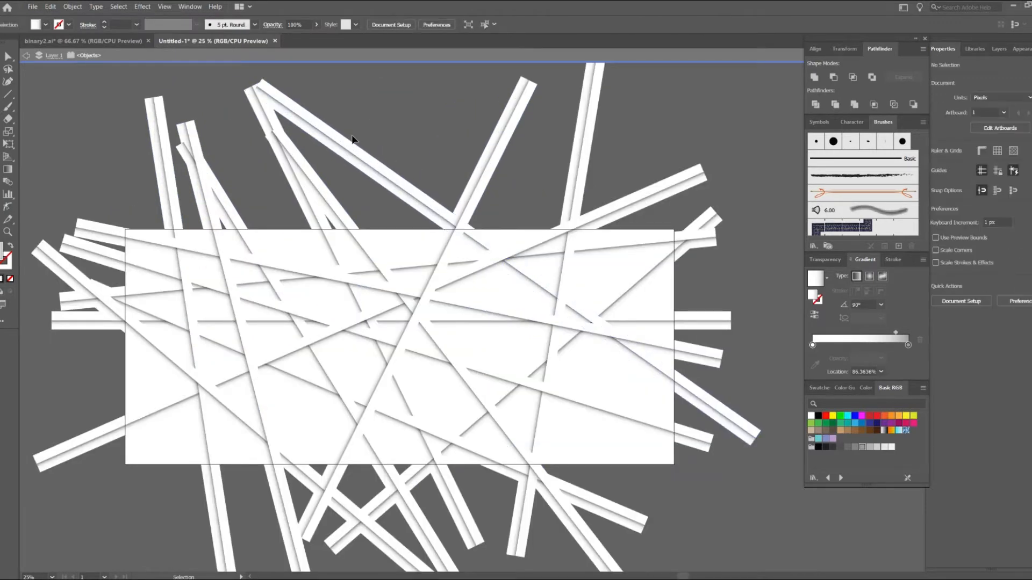
{"action": "left_click", "coordinate": [353, 149]}
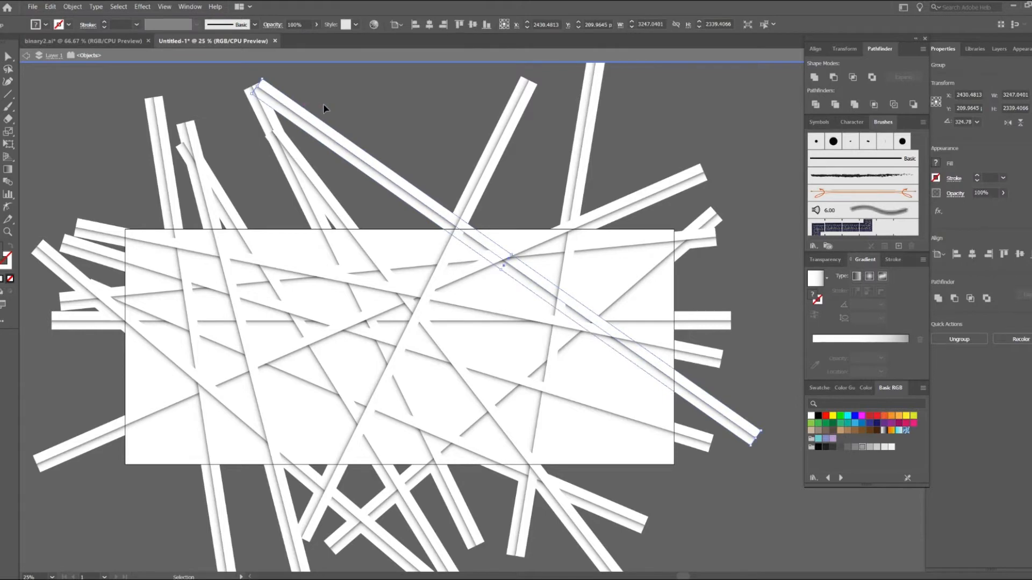
{"action": "key", "text": "ctrl+a"}
{"action": "right_click", "coordinate": [417, 194]}
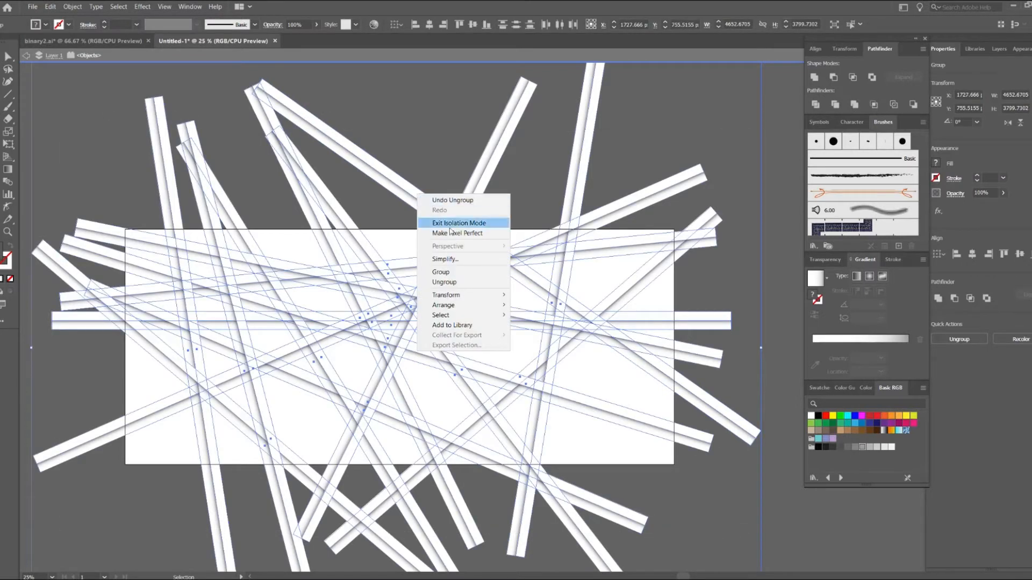
{"action": "left_click", "coordinate": [456, 285]}
{"action": "left_click", "coordinate": [395, 154]}
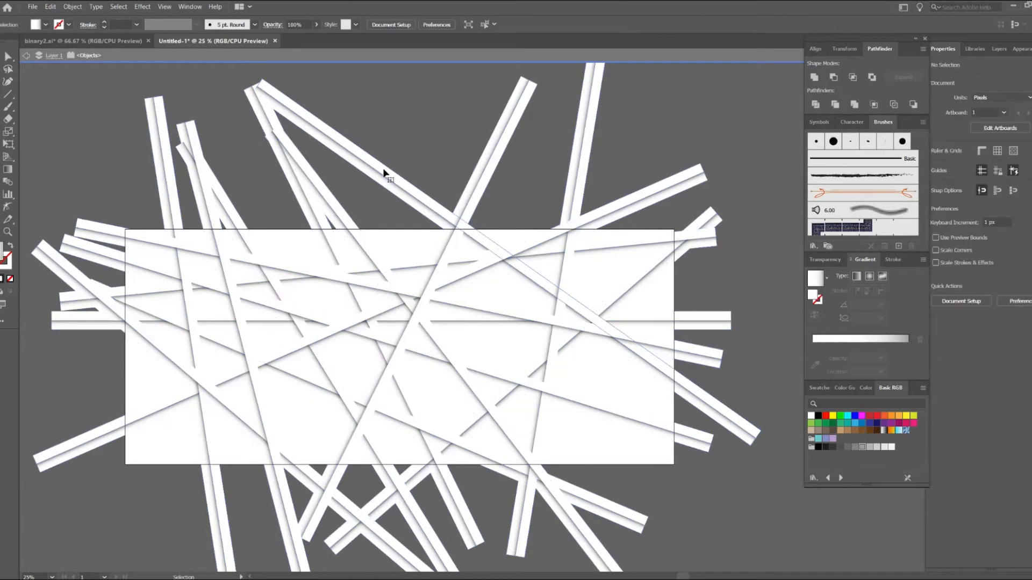
Select all solid white rectangles that share the same fill color and group them.
{"action": "left_click", "coordinate": [299, 113]}
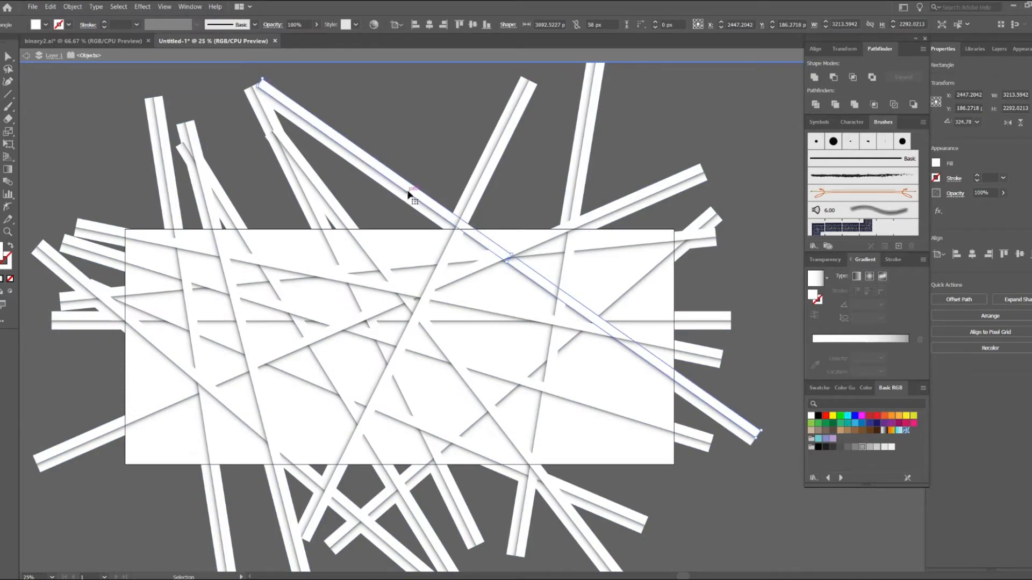
{"action": "left_click", "coordinate": [118, 6]}
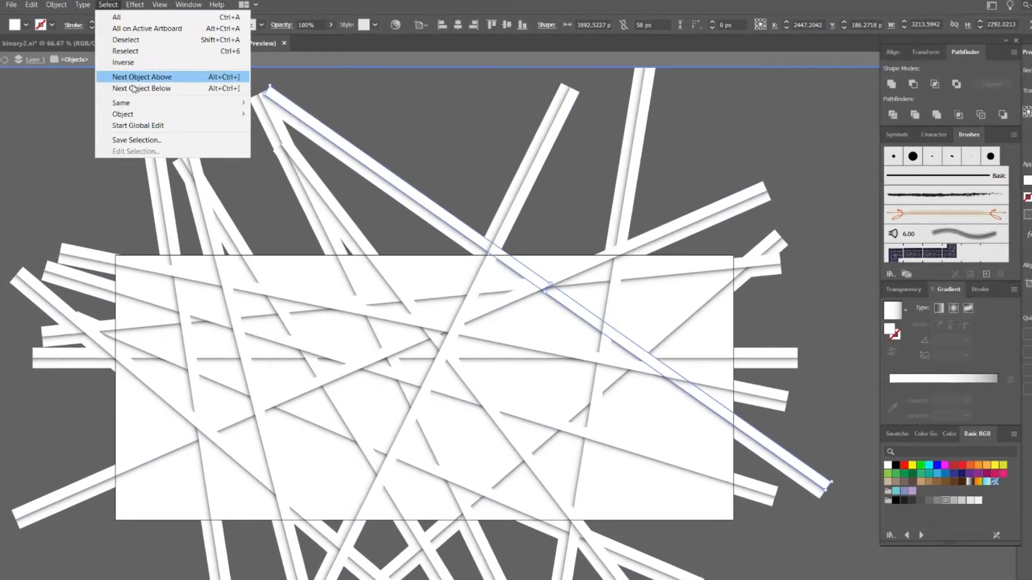
{"action": "mouse_move", "coordinate": [130, 94]}
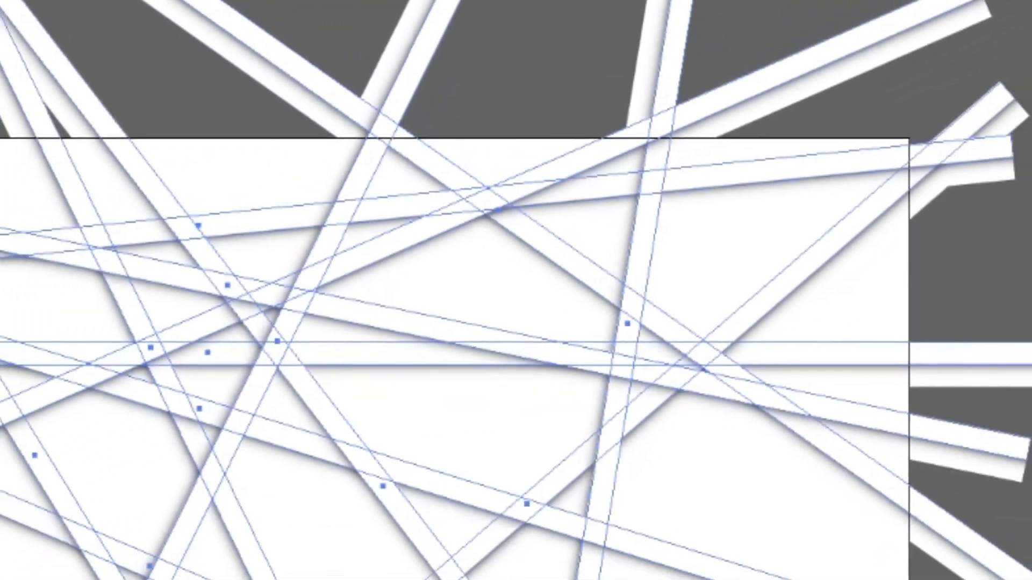
{"action": "right_click", "coordinate": [0, 0]}
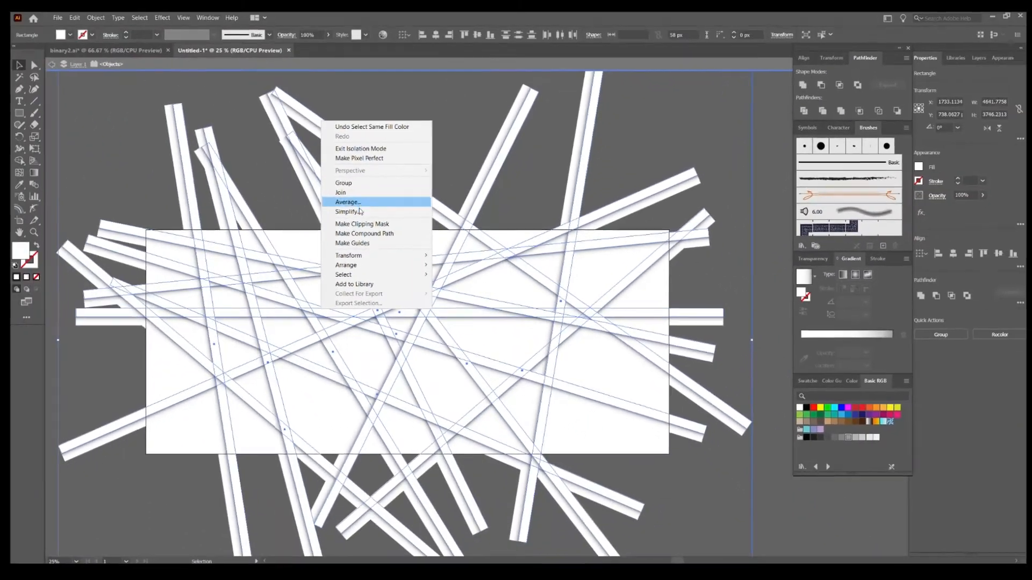
{"action": "left_click", "coordinate": [360, 186]}
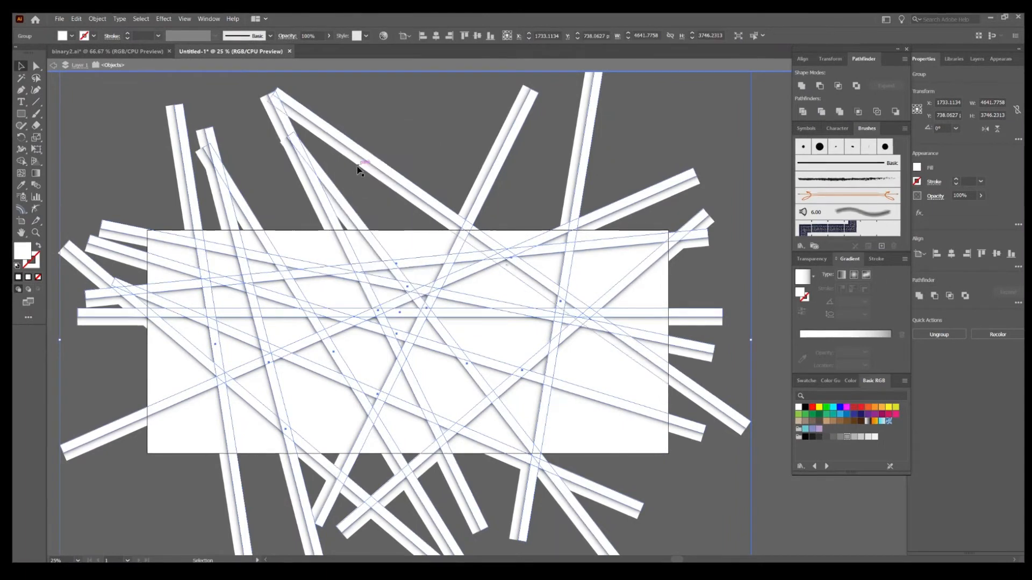
Select all gradient-filled shadow rectangles and group them.
{"action": "left_click", "coordinate": [358, 166]}
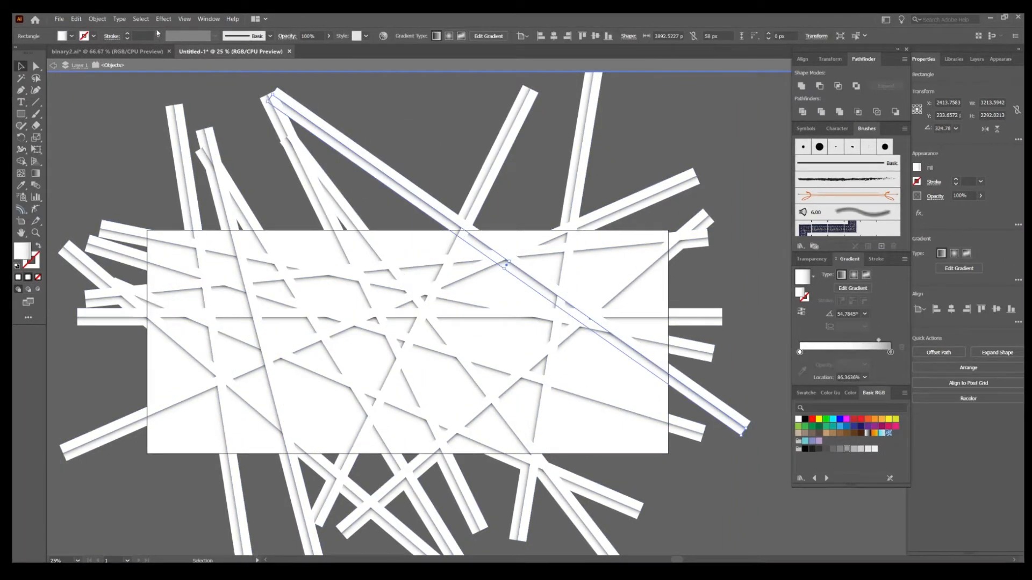
{"action": "scroll", "coordinate": [132, 97], "scroll_direction": "down", "scroll_amount": 1}
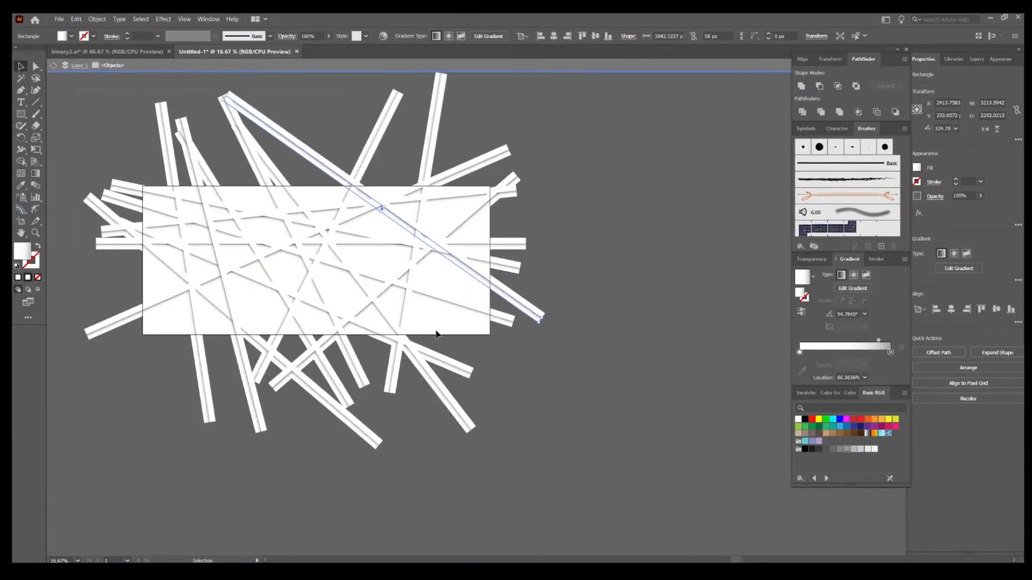
{"action": "key", "text": "ctrl+a"}
{"action": "scroll", "coordinate": [488, 137], "scroll_direction": "up", "scroll_amount": 4}
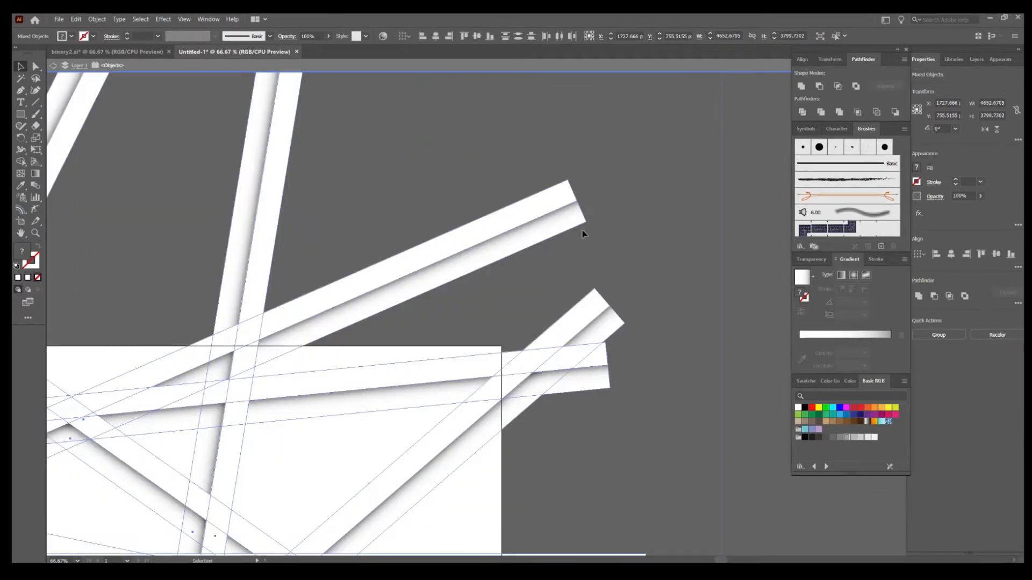
{"action": "scroll", "coordinate": [604, 230], "scroll_direction": "down", "scroll_amount": 2}
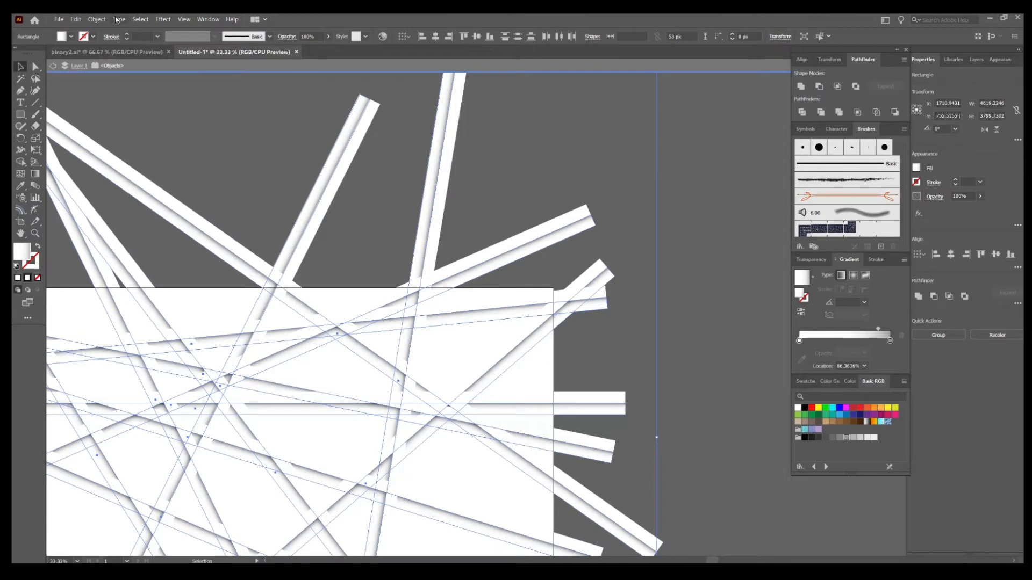
{"action": "right_click", "coordinate": [353, 128]}
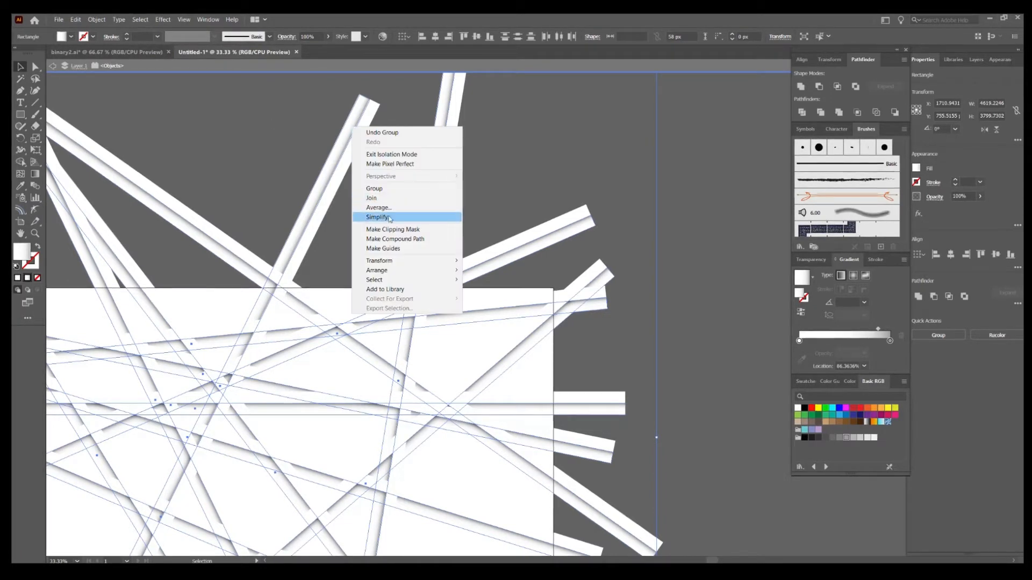
{"action": "left_click", "coordinate": [393, 198]}
{"action": "left_click", "coordinate": [512, 177]}
Bring the group of solid white rectangles in front of the gradient shadow group.
{"action": "scroll", "coordinate": [478, 171], "scroll_direction": "down", "scroll_amount": 1}
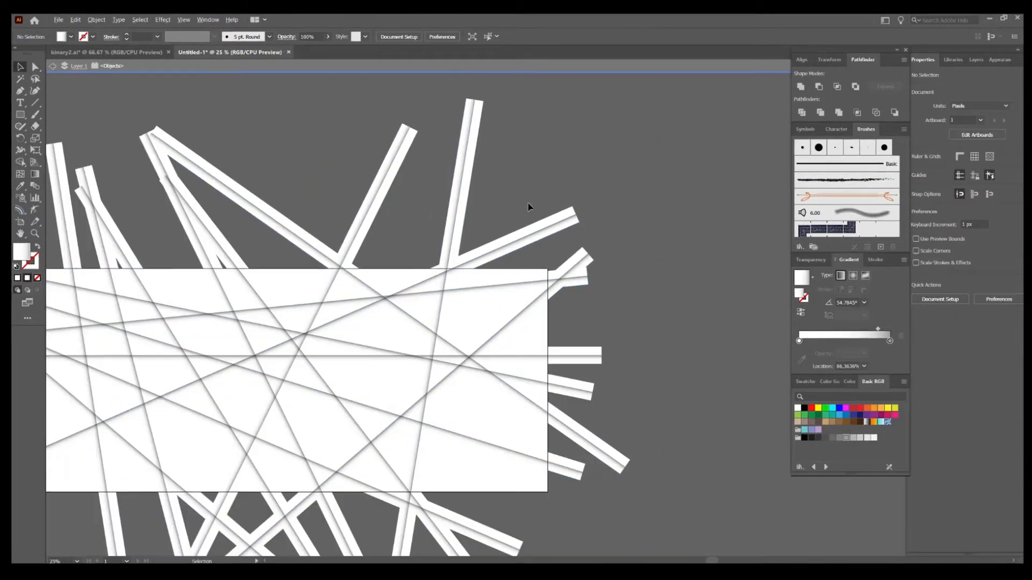
{"action": "left_click", "coordinate": [473, 170]}
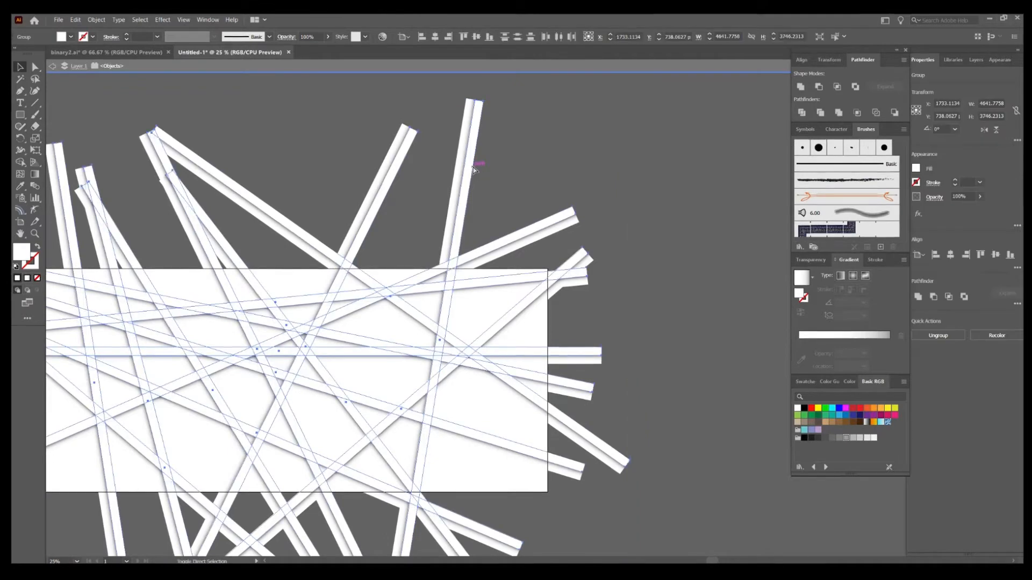
{"action": "left_click", "coordinate": [547, 164]}
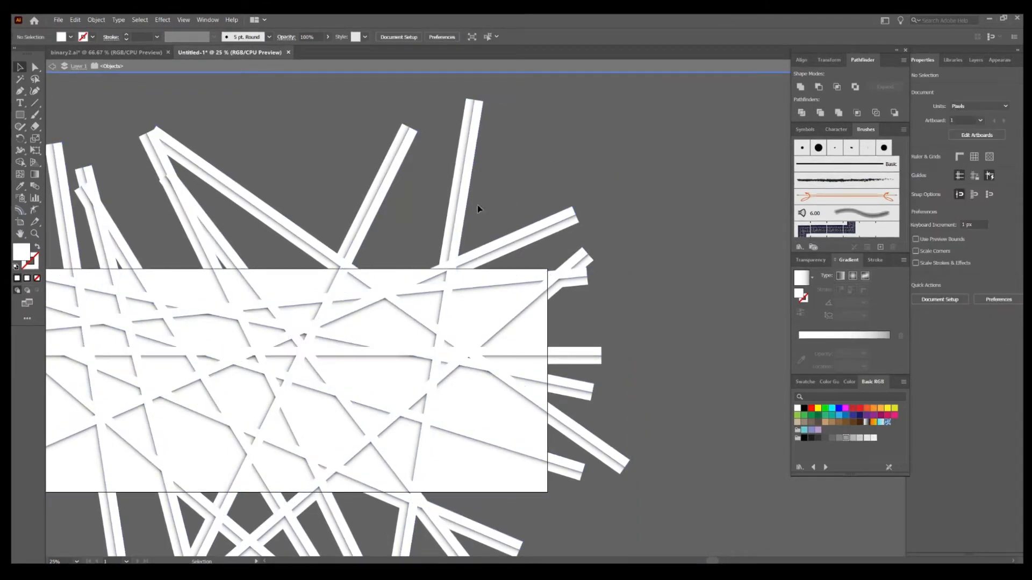
Unite the group of solid white rectangles into a single compound shape with Pathfinder, leaving it deselected.
{"action": "left_click", "coordinate": [462, 218]}
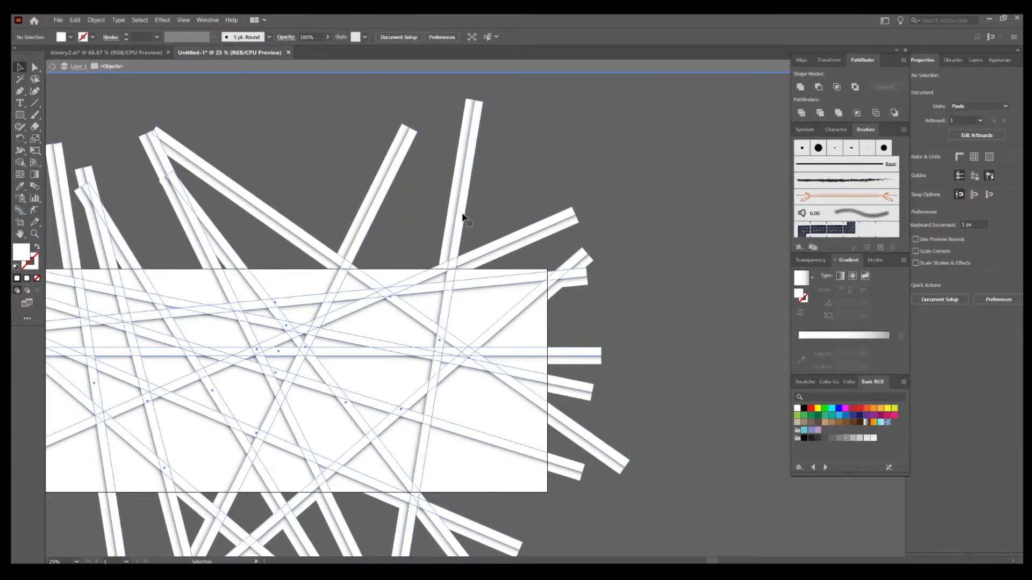
{"action": "scroll", "coordinate": [289, 353], "scroll_direction": "up", "scroll_amount": 3}
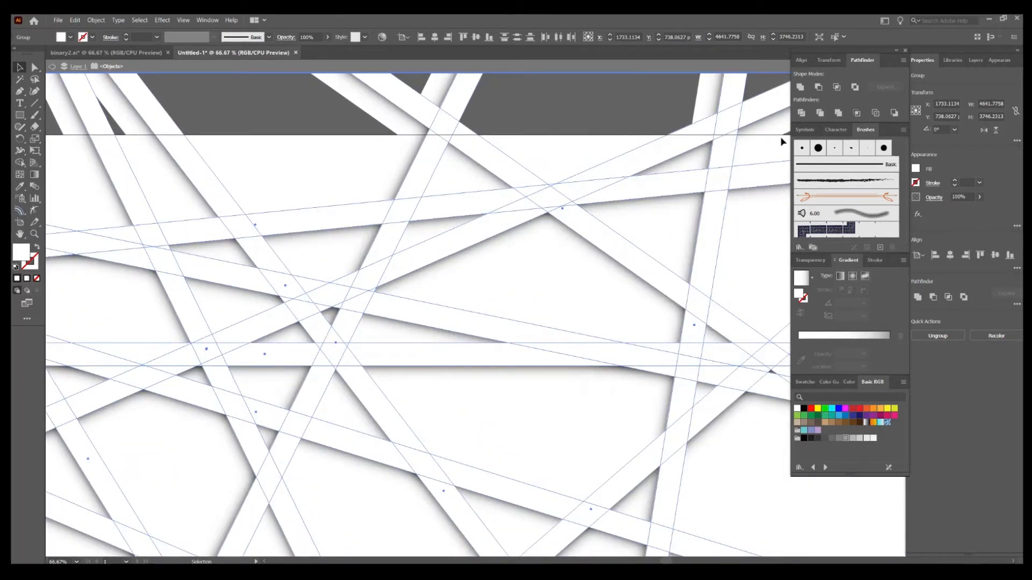
{"action": "left_click", "coordinate": [801, 87]}
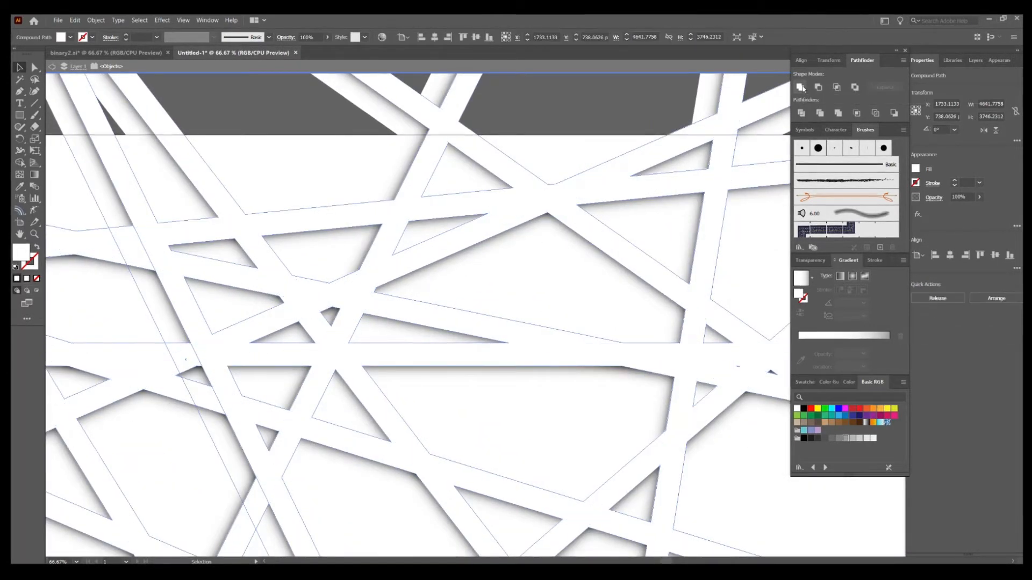
{"action": "scroll", "coordinate": [350, 182], "scroll_direction": "up", "scroll_amount": 3}
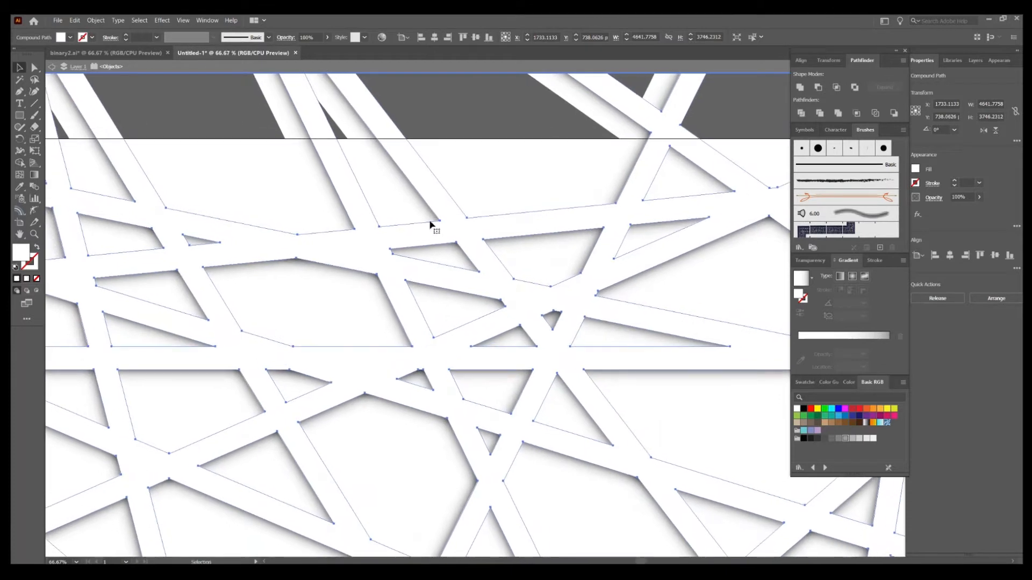
{"action": "scroll", "coordinate": [346, 242], "scroll_direction": "down", "scroll_amount": 5}
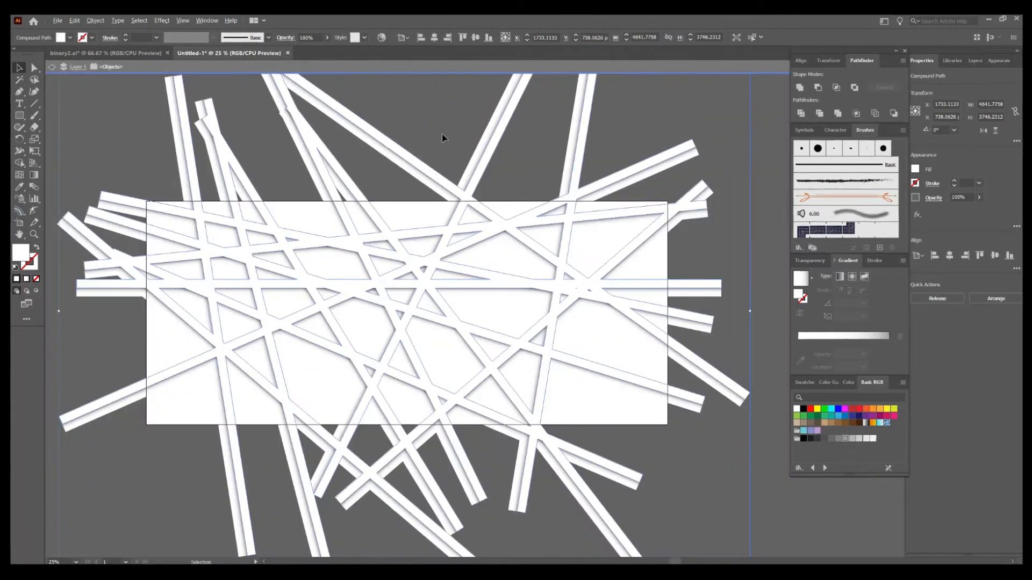
{"action": "left_click", "coordinate": [442, 138]}
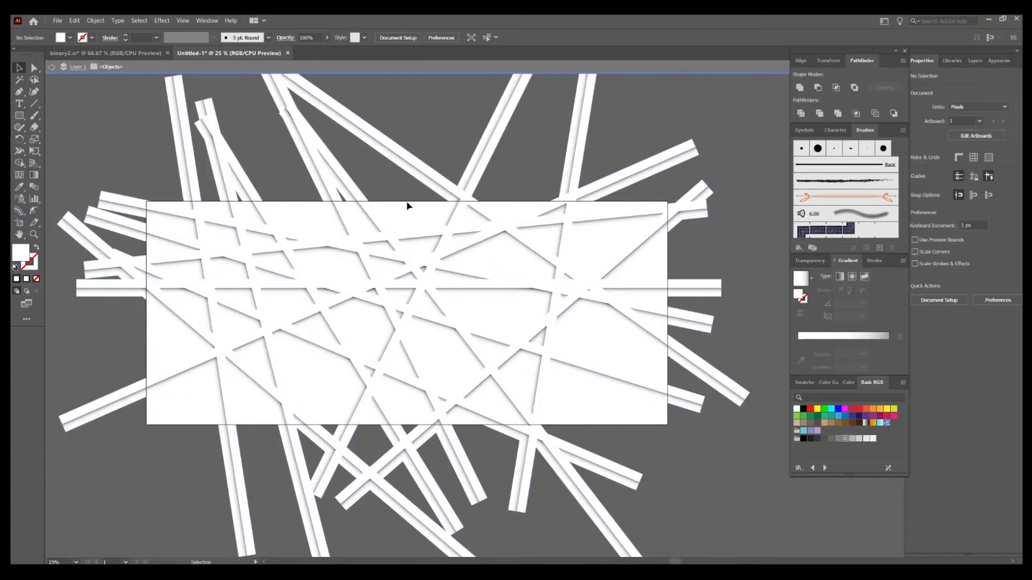
Examine the merged white shape and its gradient shadows up close, leaving the compound shape selected.
{"action": "scroll", "coordinate": [406, 201], "scroll_direction": "up", "scroll_amount": 1}
{"action": "left_click", "coordinate": [422, 165]}
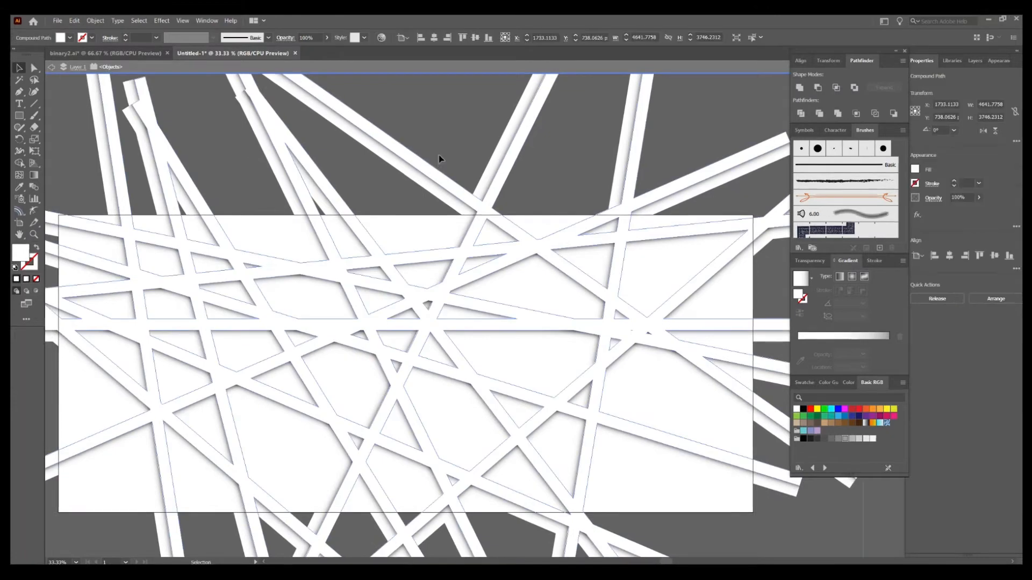
{"action": "left_click", "coordinate": [448, 137]}
{"action": "scroll", "coordinate": [456, 174], "scroll_direction": "up", "scroll_amount": 1}
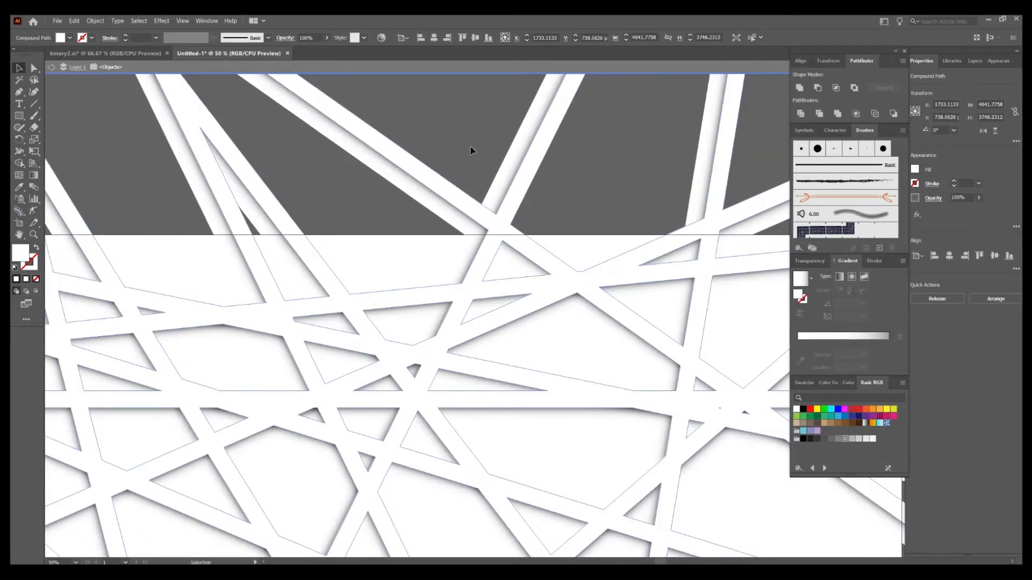
{"action": "scroll", "coordinate": [467, 390], "scroll_direction": "up", "scroll_amount": 2}
{"action": "scroll", "coordinate": [581, 292], "scroll_direction": "down", "scroll_amount": 2}
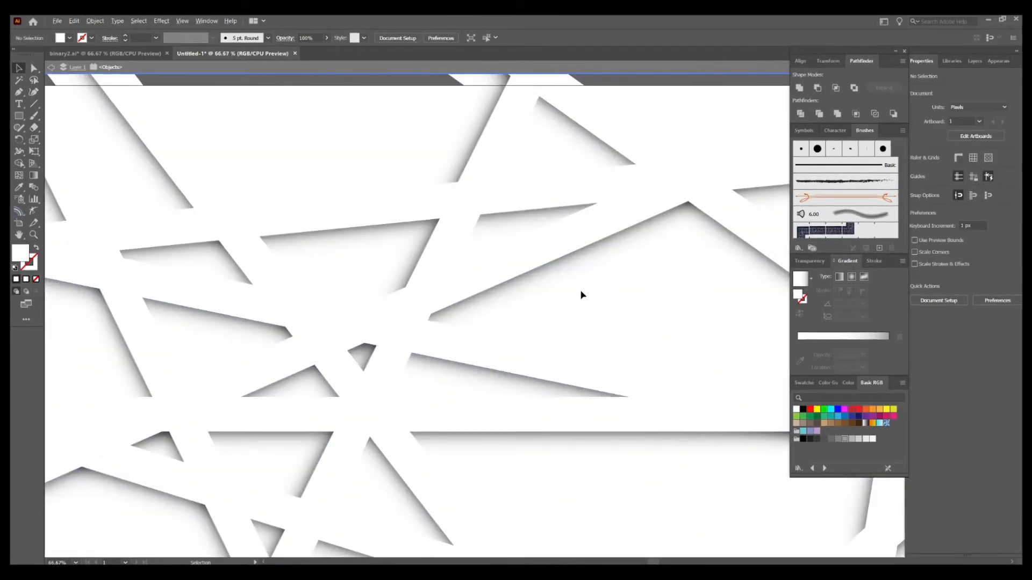
{"action": "left_click", "coordinate": [577, 181]}
{"action": "scroll", "coordinate": [578, 181], "scroll_direction": "down", "scroll_amount": 1}
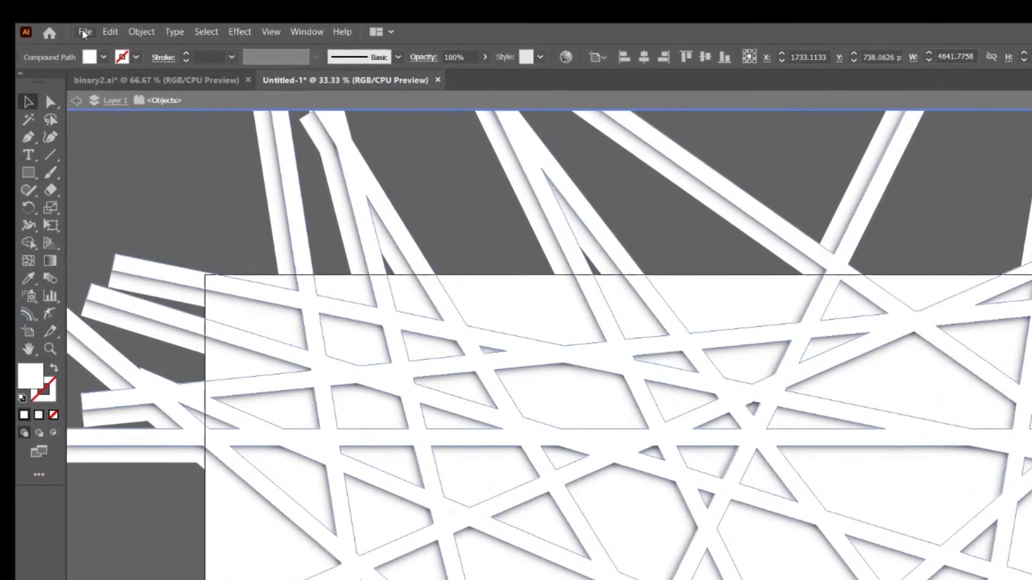
Run the Round Any Corner script on the white compound shape, previewing radii 26 and 59 and applying a radius between them.
{"action": "left_click", "coordinate": [57, 21]}
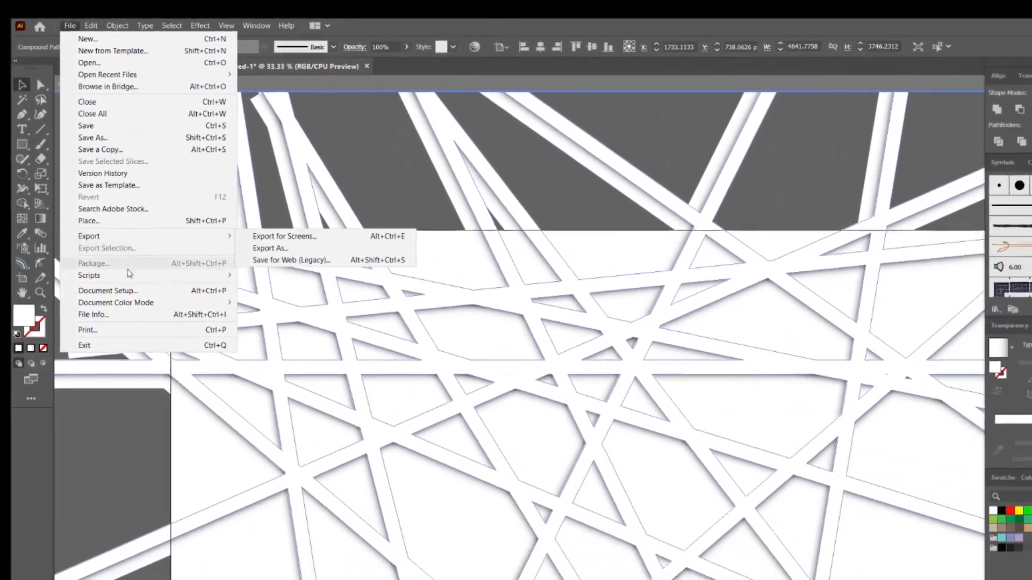
{"action": "mouse_move", "coordinate": [154, 333]}
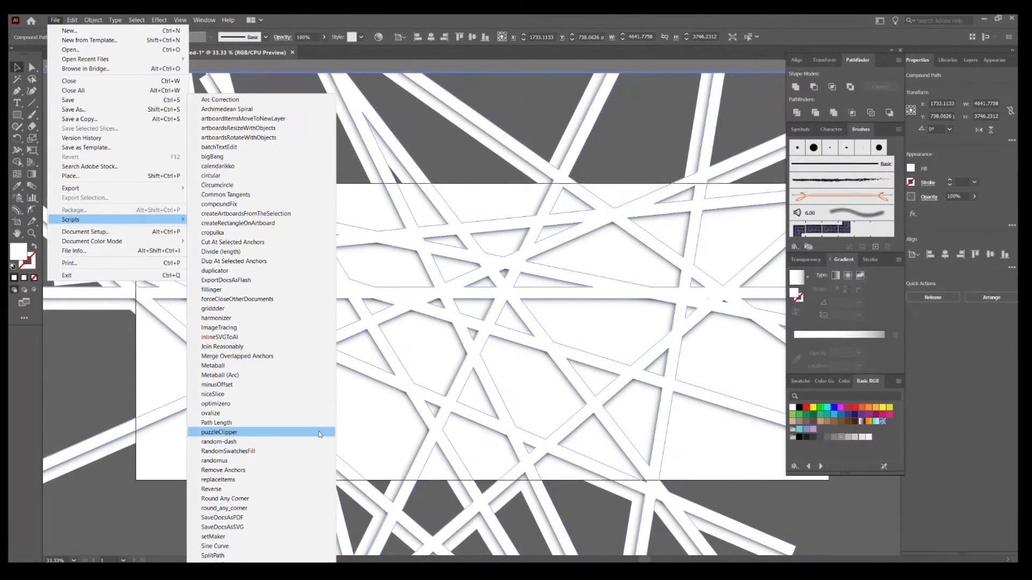
{"action": "left_click", "coordinate": [249, 509]}
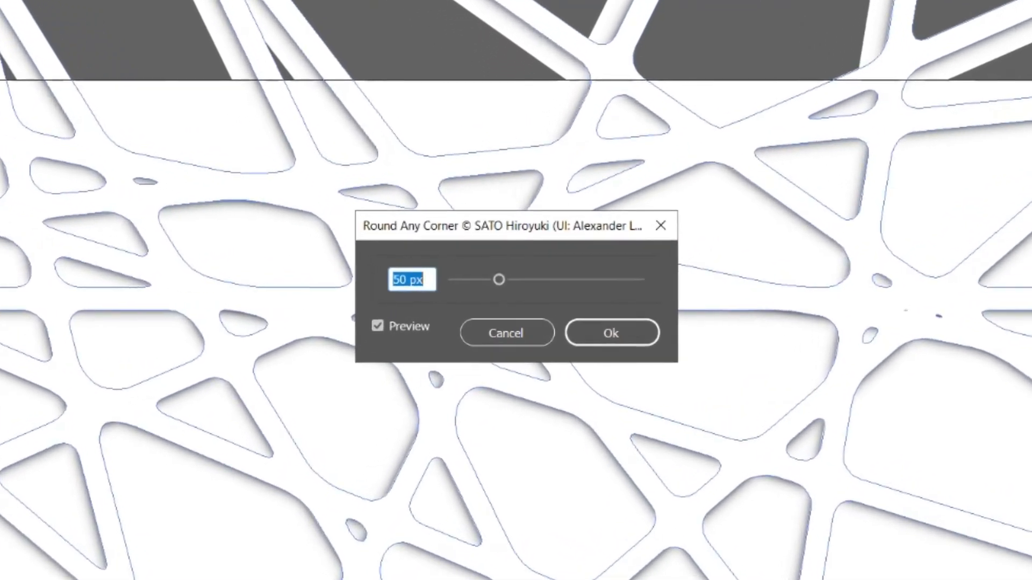
{"action": "left_click_drag", "start_coordinate": [441, 236], "coordinate": [497, 428]}
{"action": "left_click_drag", "start_coordinate": [549, 479], "coordinate": [527, 479]}
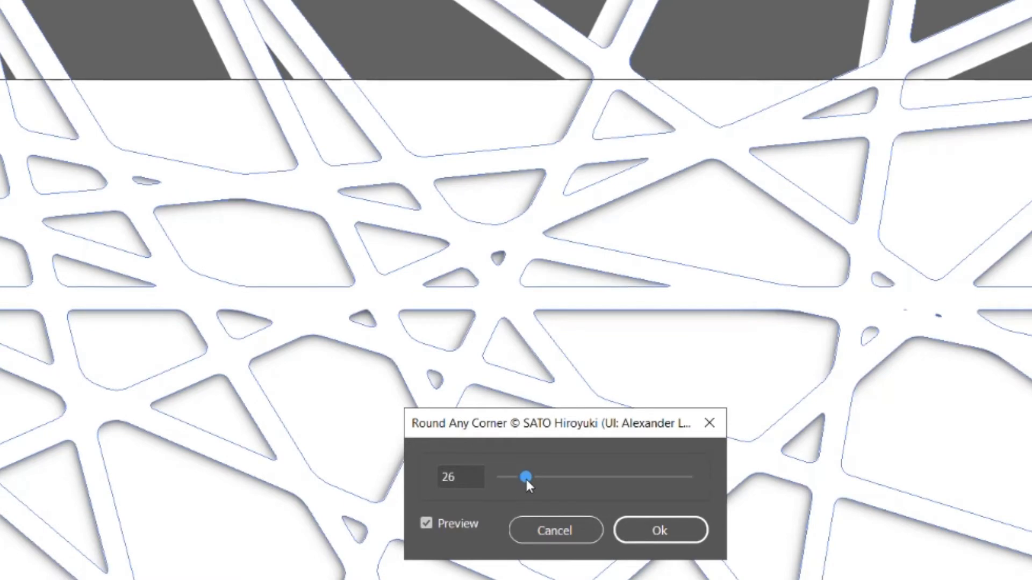
{"action": "left_click_drag", "start_coordinate": [527, 480], "coordinate": [555, 479]}
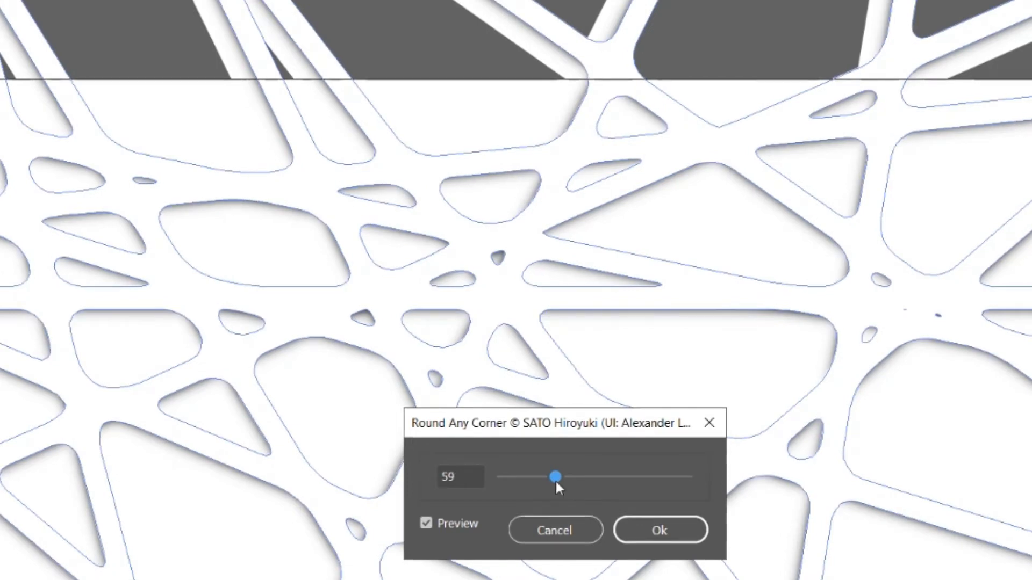
{"action": "left_click_drag", "start_coordinate": [556, 480], "coordinate": [533, 481]}
{"action": "left_click", "coordinate": [658, 529]}
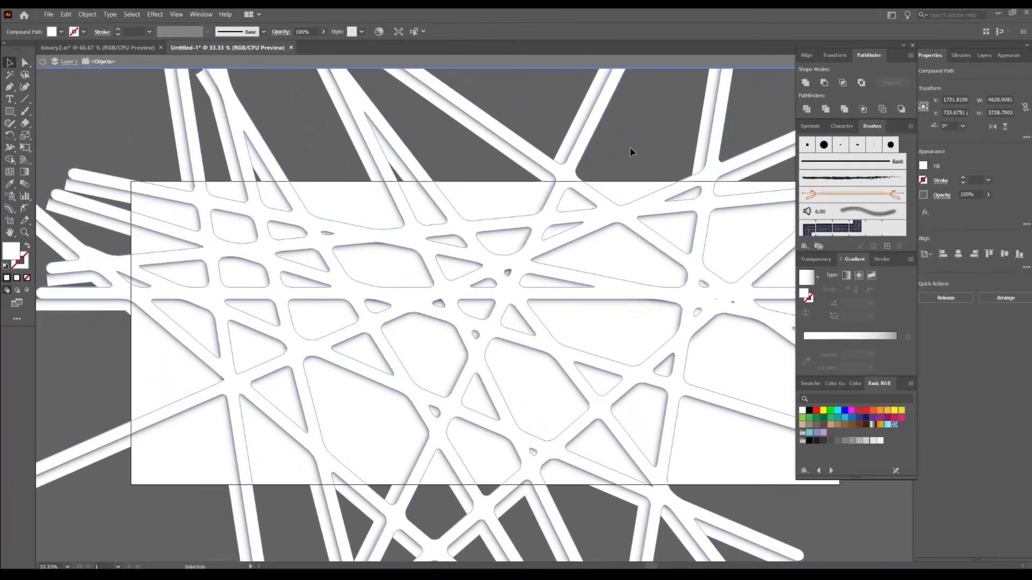
{"action": "scroll", "coordinate": [626, 324], "scroll_direction": "up", "scroll_amount": 2}
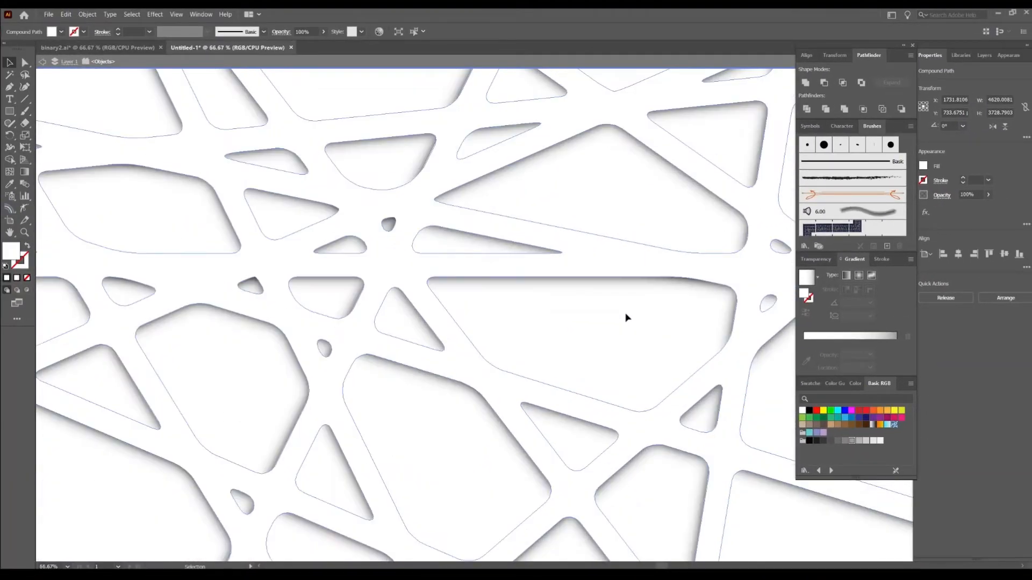
{"action": "left_click_drag", "start_coordinate": [599, 240], "coordinate": [601, 333]}
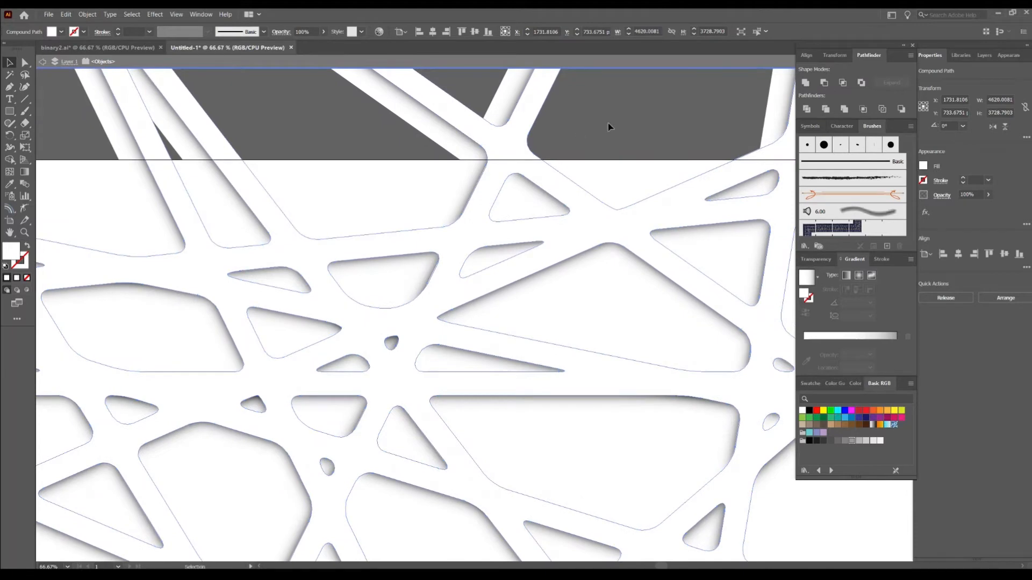
{"action": "left_click", "coordinate": [665, 118]}
{"action": "scroll", "coordinate": [640, 150], "scroll_direction": "down", "scroll_amount": 2}
Duplicate the rounded white compound shape, offsetting the copy about 1 px left and 6 px up.
{"action": "left_click", "coordinate": [325, 317]}
{"action": "scroll", "coordinate": [324, 317], "scroll_direction": "up", "scroll_amount": 1}
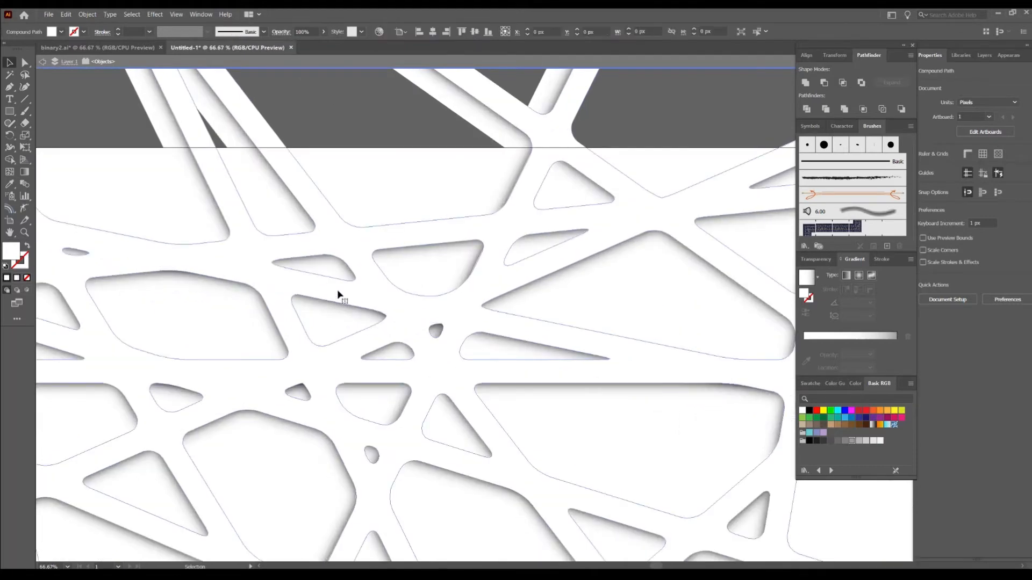
{"action": "scroll", "coordinate": [338, 296], "scroll_direction": "down", "scroll_amount": 2}
{"action": "left_click_drag", "start_coordinate": [661, 276], "coordinate": [381, 239]}
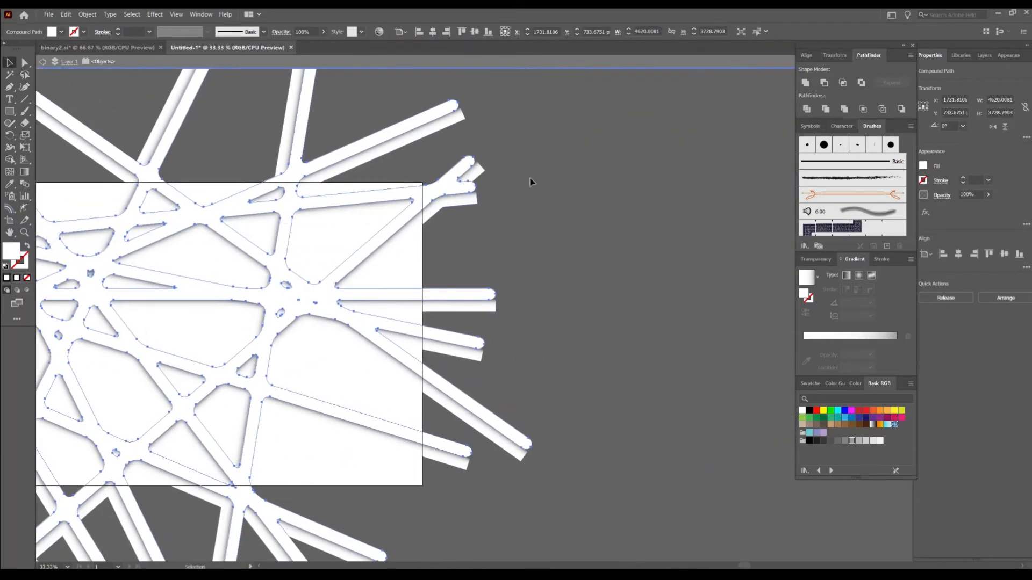
{"action": "scroll", "coordinate": [445, 186], "scroll_direction": "up", "scroll_amount": 6}
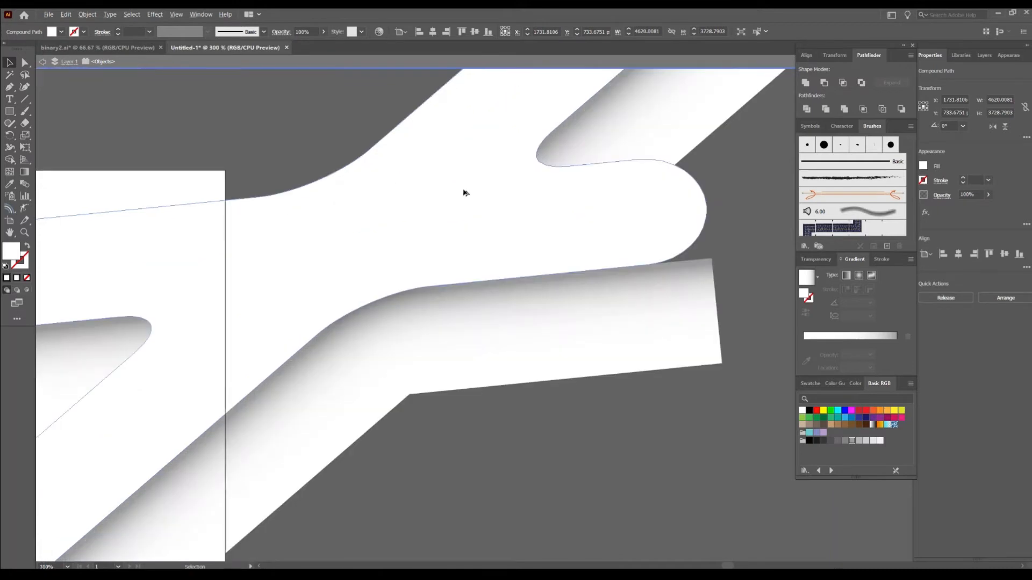
{"action": "left_click_drag", "start_coordinate": [491, 221], "coordinate": [490, 214]}
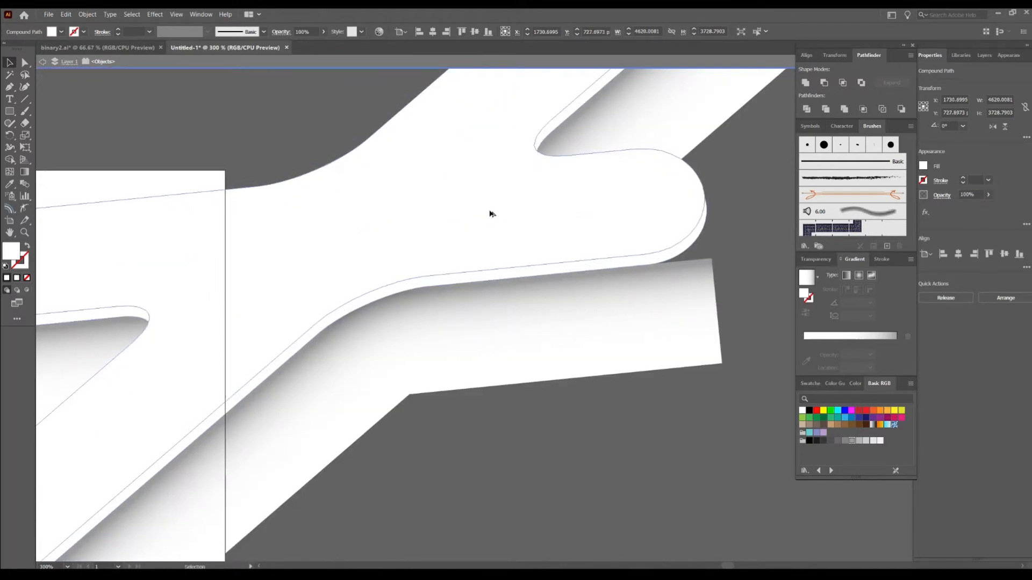
Fill the lower of the two compound shapes with light gray R=204 G=204 B=204 to form a paper-thickness edge.
{"action": "left_click_drag", "start_coordinate": [488, 275], "coordinate": [491, 279]}
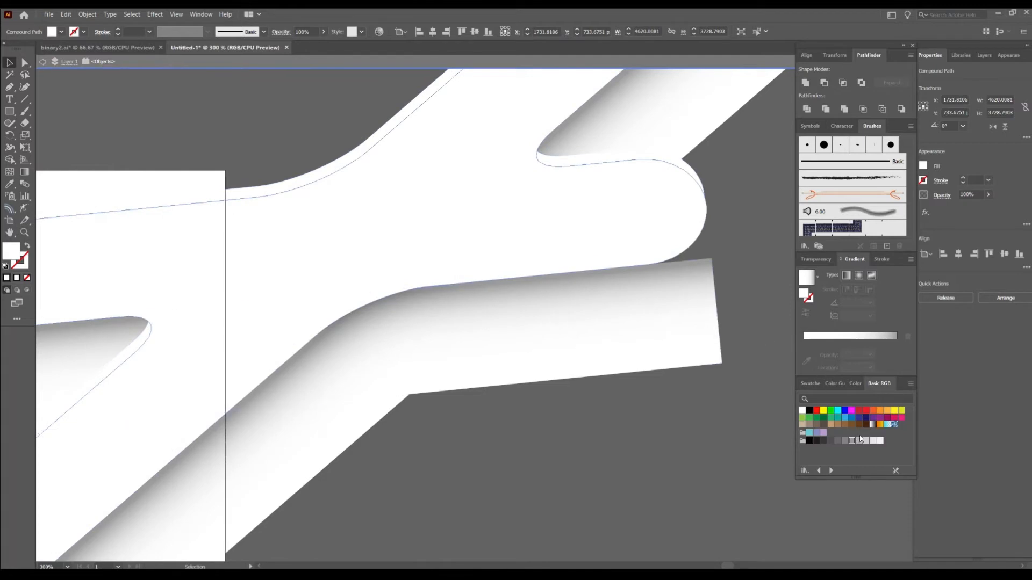
{"action": "left_click", "coordinate": [864, 442]}
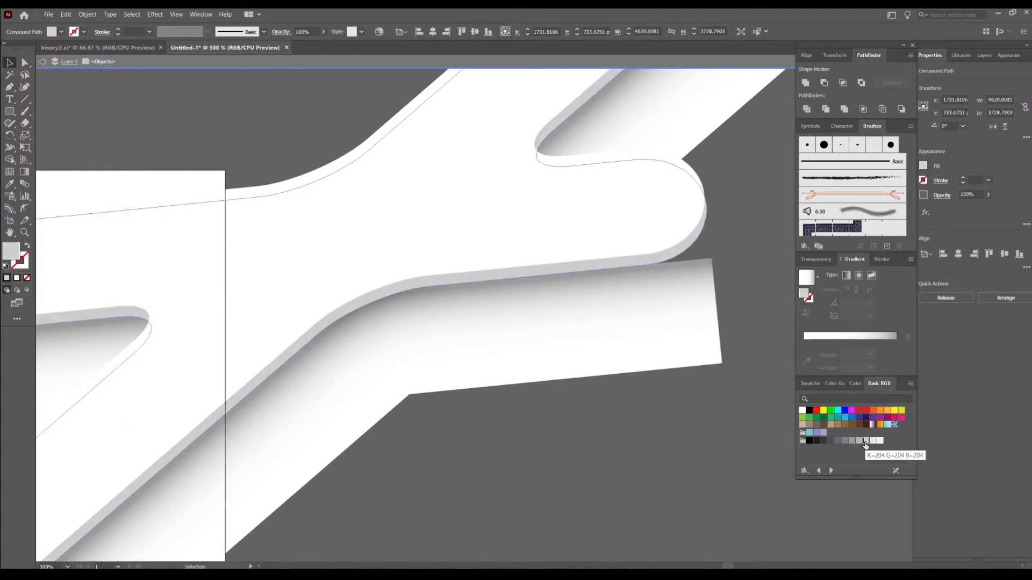
{"action": "left_click", "coordinate": [745, 261]}
{"action": "scroll", "coordinate": [747, 288], "scroll_direction": "down", "scroll_amount": 4}
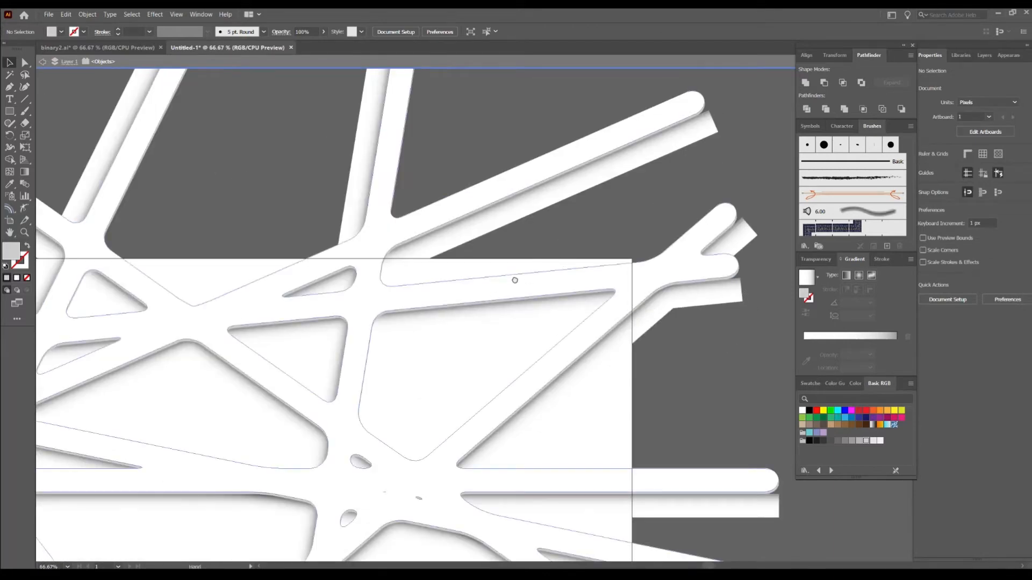
{"action": "scroll", "coordinate": [501, 290], "scroll_direction": "up", "scroll_amount": 4}
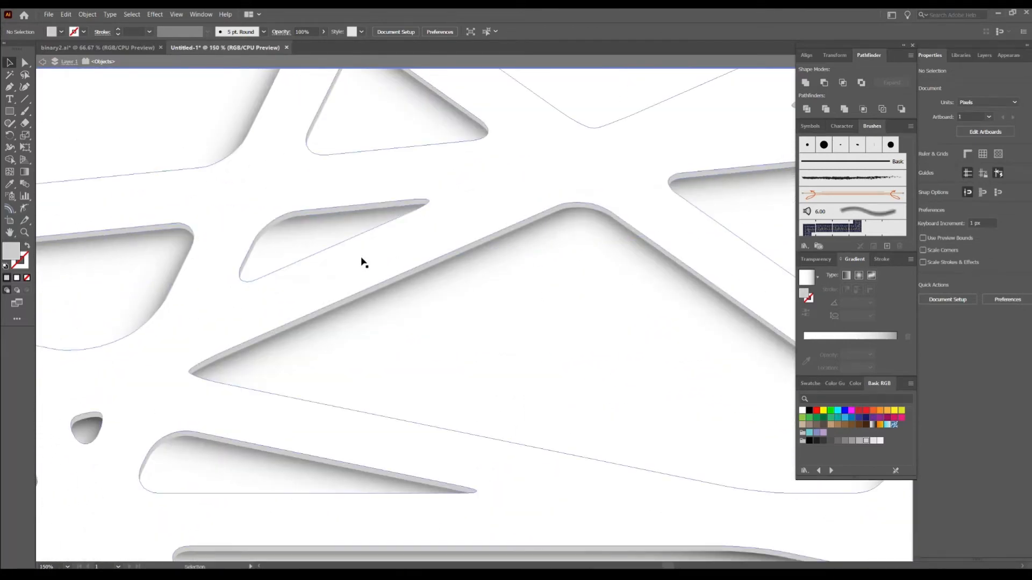
{"action": "scroll", "coordinate": [554, 237], "scroll_direction": "down", "scroll_amount": 5}
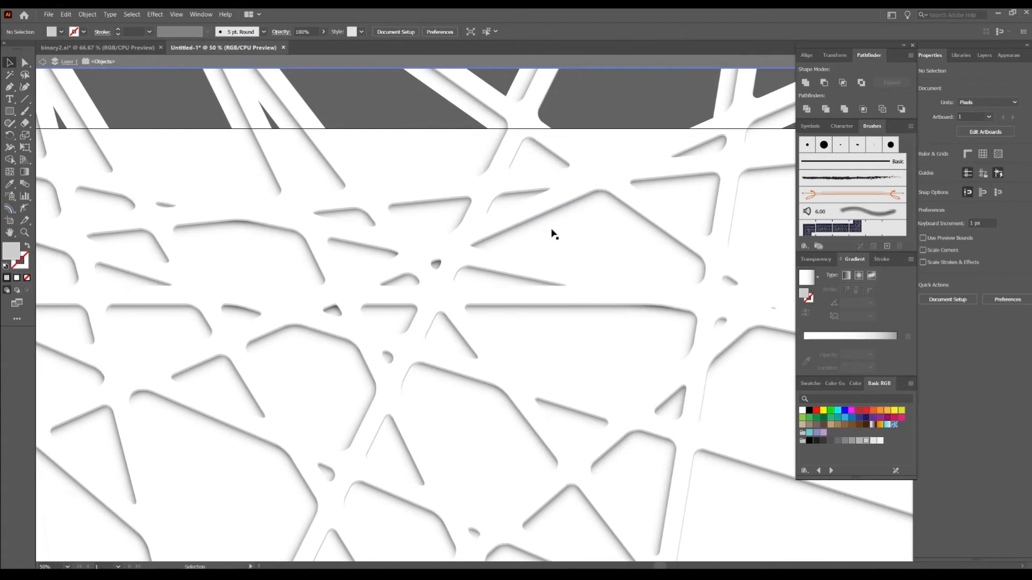
Widen the shadow rectangle rising across the artboard to about 130 px and the gently descending one to about 150 px.
{"action": "left_click", "coordinate": [551, 226]}
{"action": "left_click_drag", "start_coordinate": [353, 314], "coordinate": [370, 342]}
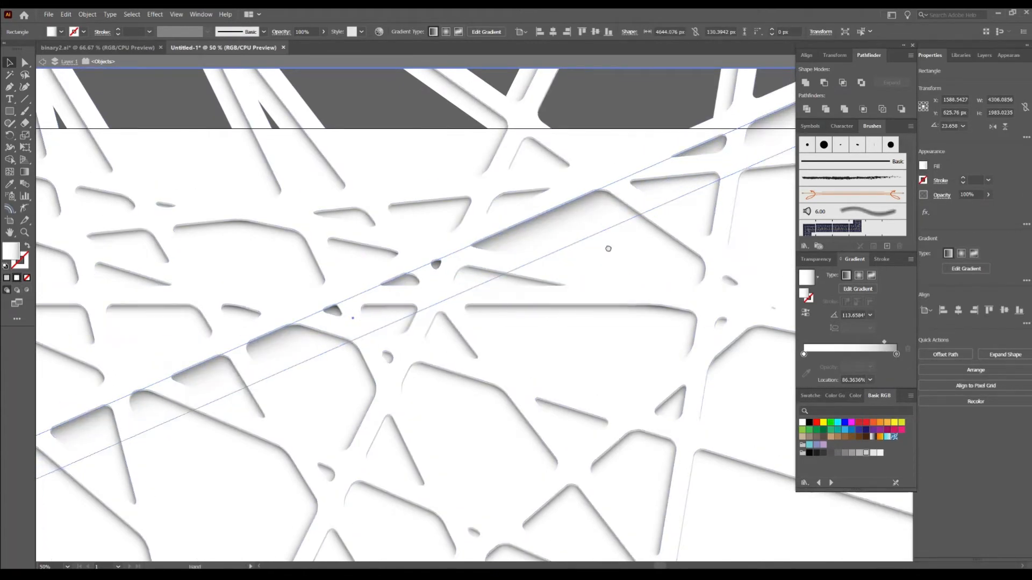
{"action": "scroll", "coordinate": [590, 248], "scroll_direction": "down", "scroll_amount": 2}
{"action": "left_click", "coordinate": [437, 379]}
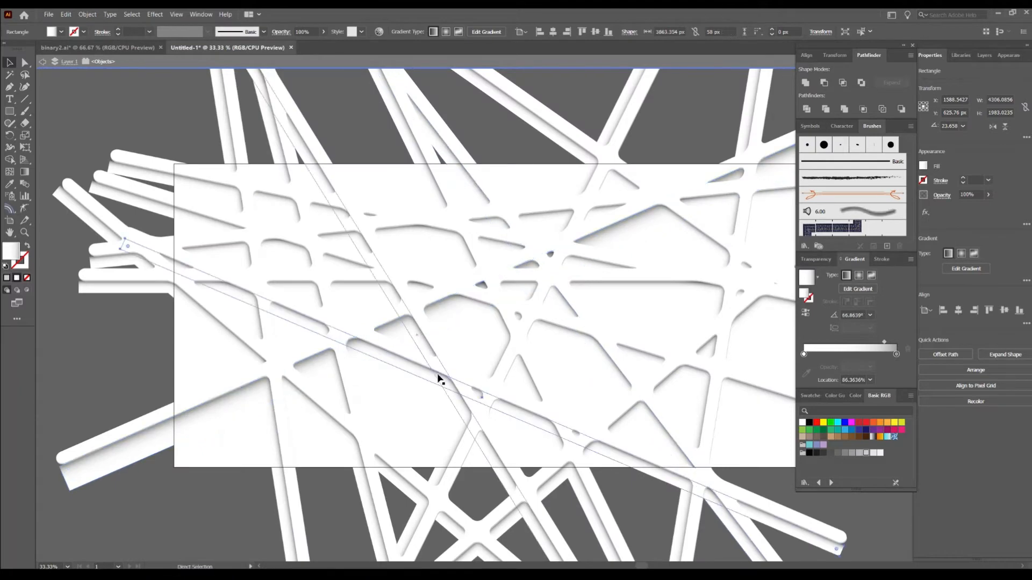
{"action": "scroll", "coordinate": [438, 380], "scroll_direction": "up", "scroll_amount": 1}
{"action": "left_click_drag", "start_coordinate": [500, 417], "coordinate": [510, 443]}
Widen the steep descending shadow rectangle through the artboard's middle to about 154 px and deselect it.
{"action": "left_click_drag", "start_coordinate": [632, 351], "coordinate": [420, 360]}
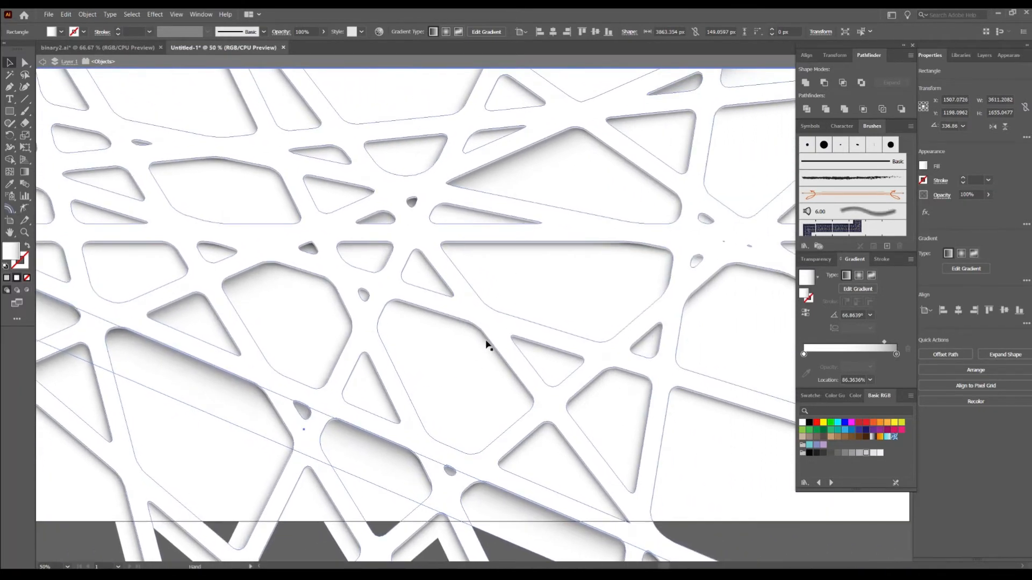
{"action": "left_click", "coordinate": [505, 375]}
{"action": "left_click_drag", "start_coordinate": [477, 357], "coordinate": [450, 367]}
{"action": "left_click", "coordinate": [755, 536]}
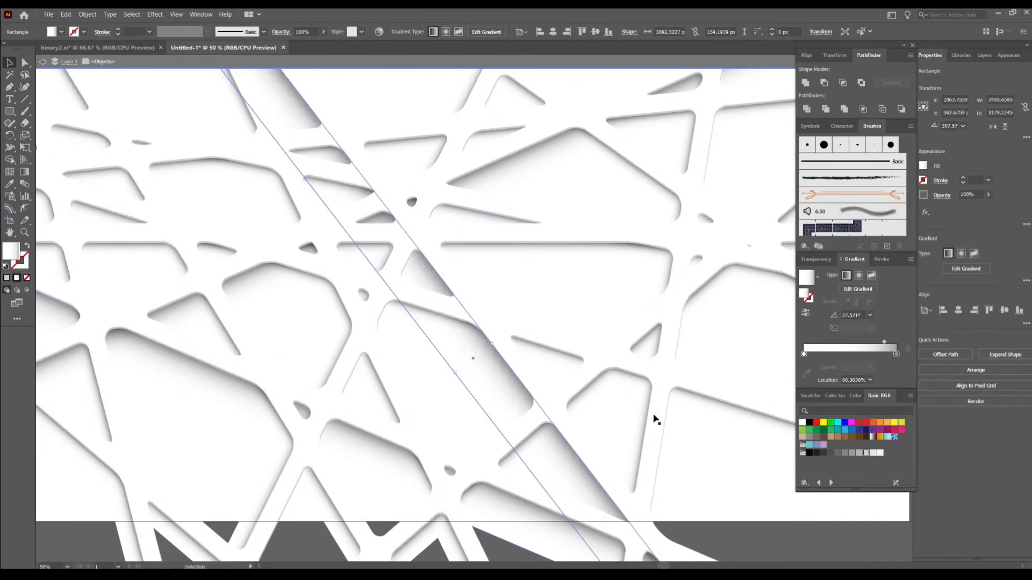
Pull out the lower edge of the descending diagonal shadow rectangle on the artboard's right half to widen it, and deselect it.
{"action": "scroll", "coordinate": [654, 419], "scroll_direction": "down", "scroll_amount": 1}
{"action": "left_click_drag", "start_coordinate": [693, 372], "coordinate": [608, 408]}
{"action": "key", "text": "a"}
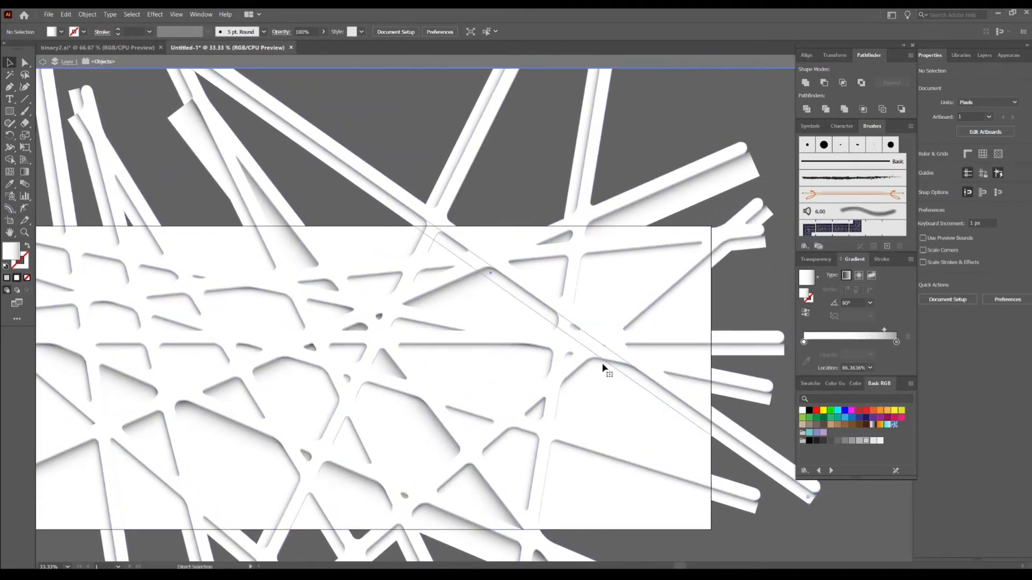
{"action": "key", "text": "v"}
{"action": "left_click_drag", "start_coordinate": [487, 277], "coordinate": [482, 305]}
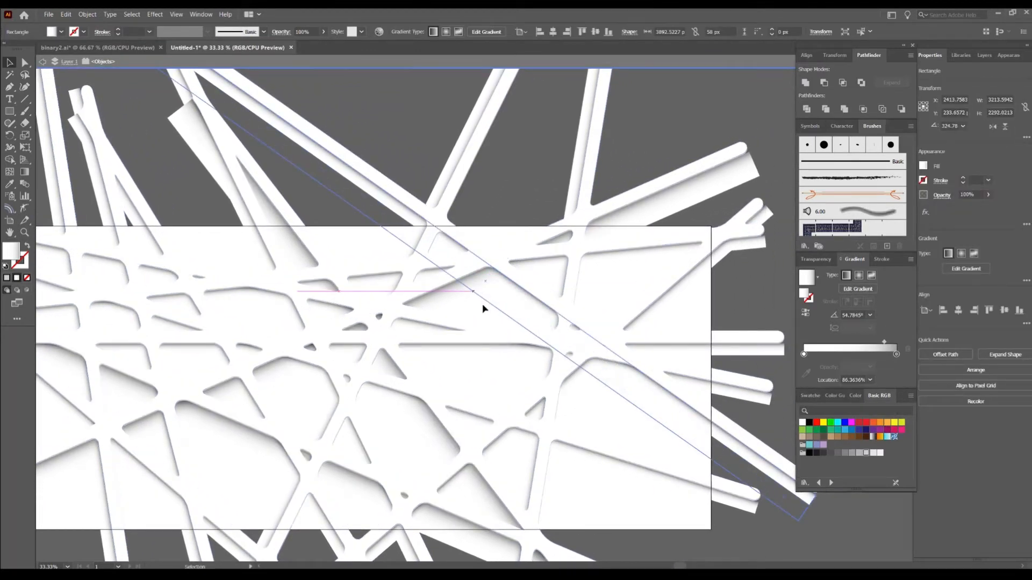
{"action": "left_click", "coordinate": [684, 138]}
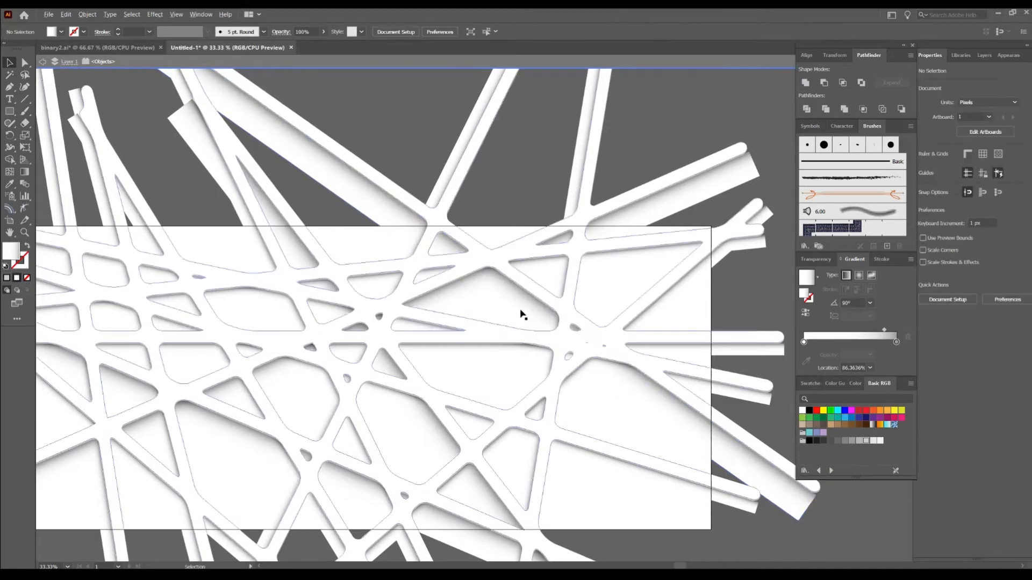
Copy the topmost white compound path of the strip network and paste the duplicate directly in front of it.
{"action": "left_click_drag", "start_coordinate": [440, 323], "coordinate": [562, 251]}
{"action": "scroll", "coordinate": [559, 299], "scroll_direction": "up", "scroll_amount": 2}
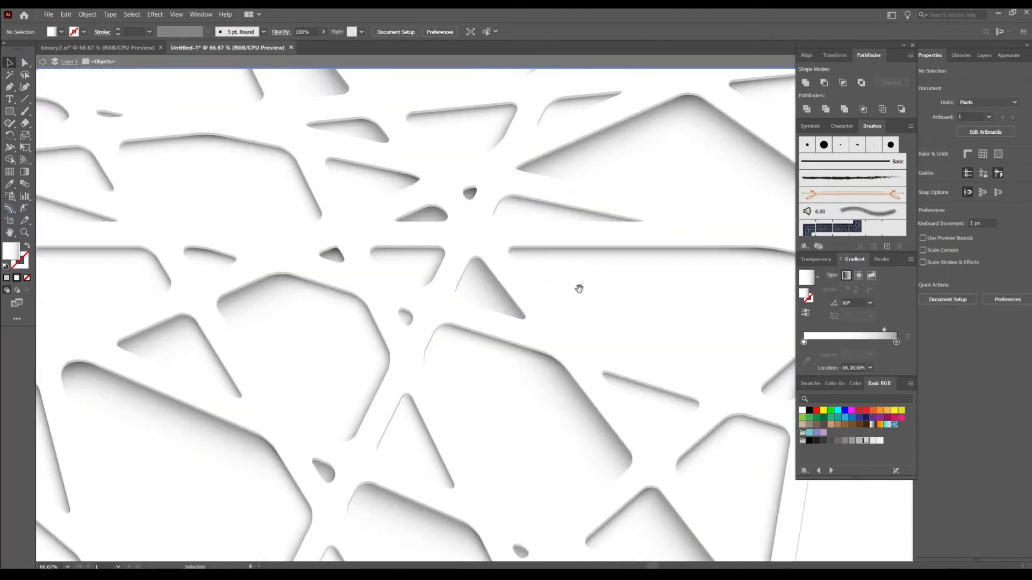
{"action": "scroll", "coordinate": [339, 295], "scroll_direction": "up", "scroll_amount": 2}
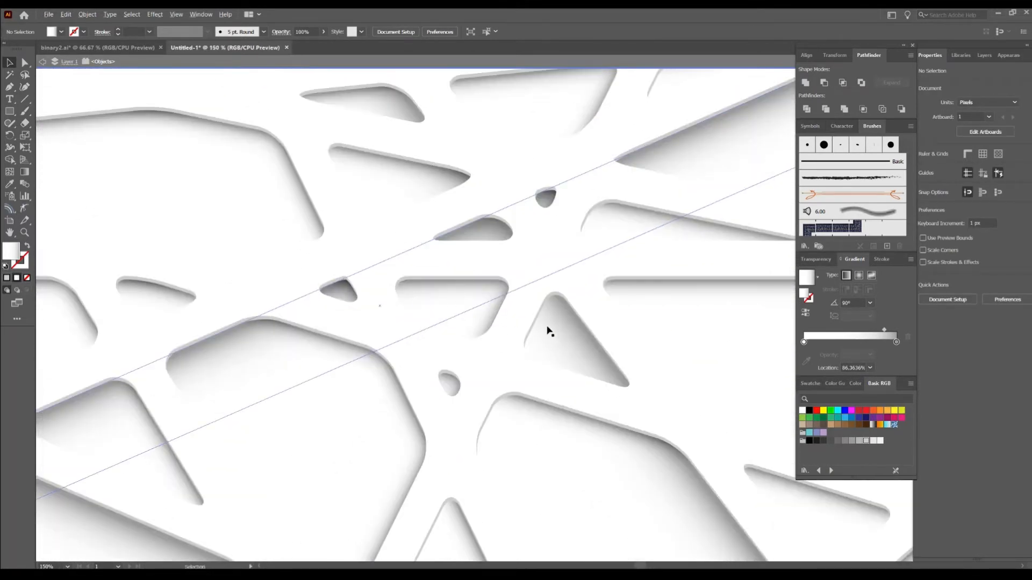
{"action": "left_click_drag", "start_coordinate": [542, 356], "coordinate": [257, 342]}
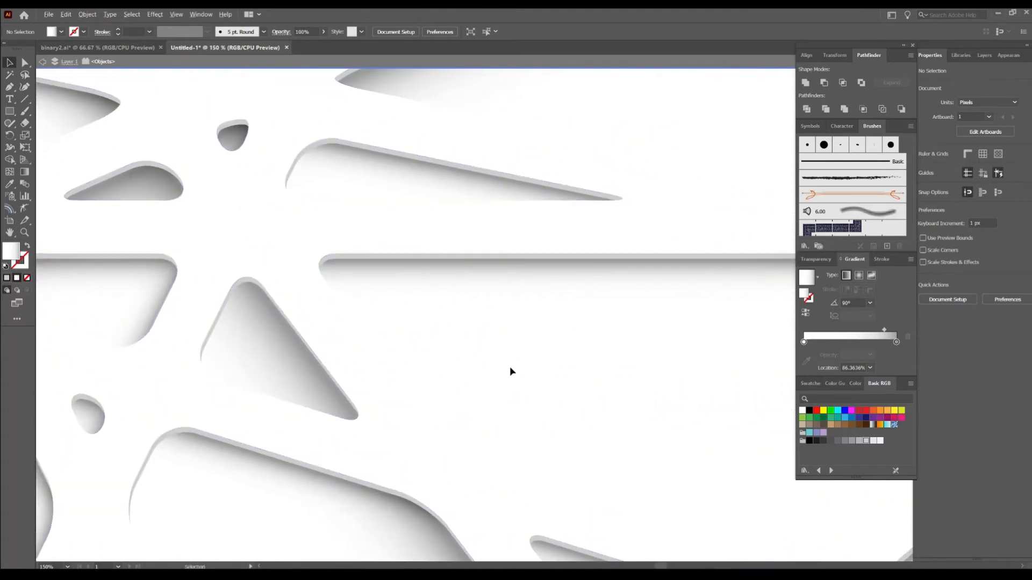
{"action": "scroll", "coordinate": [510, 366], "scroll_direction": "down", "scroll_amount": 4}
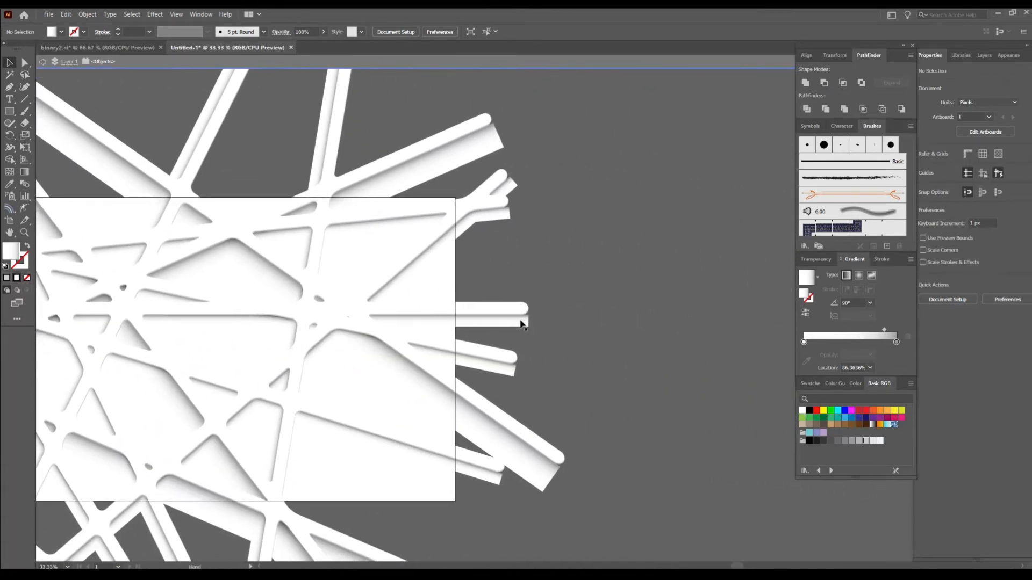
{"action": "scroll", "coordinate": [543, 302], "scroll_direction": "up", "scroll_amount": 3}
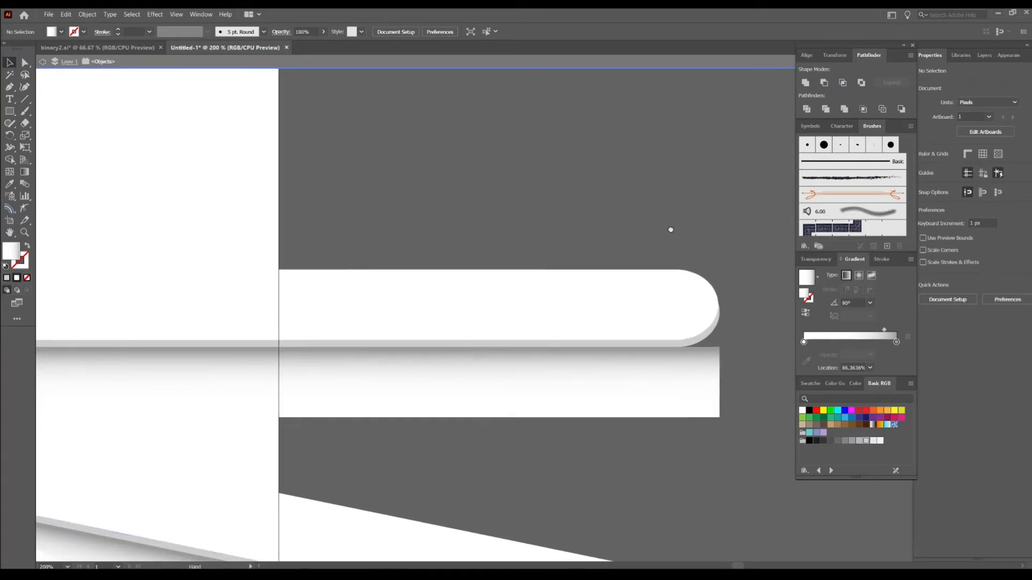
{"action": "left_click", "coordinate": [639, 320]}
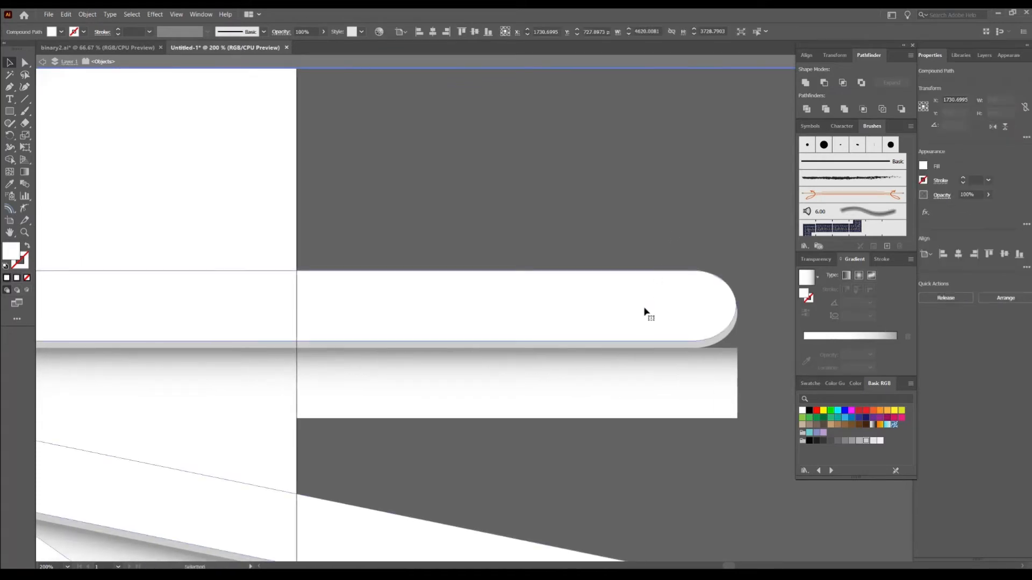
{"action": "left_click", "coordinate": [86, 14]}
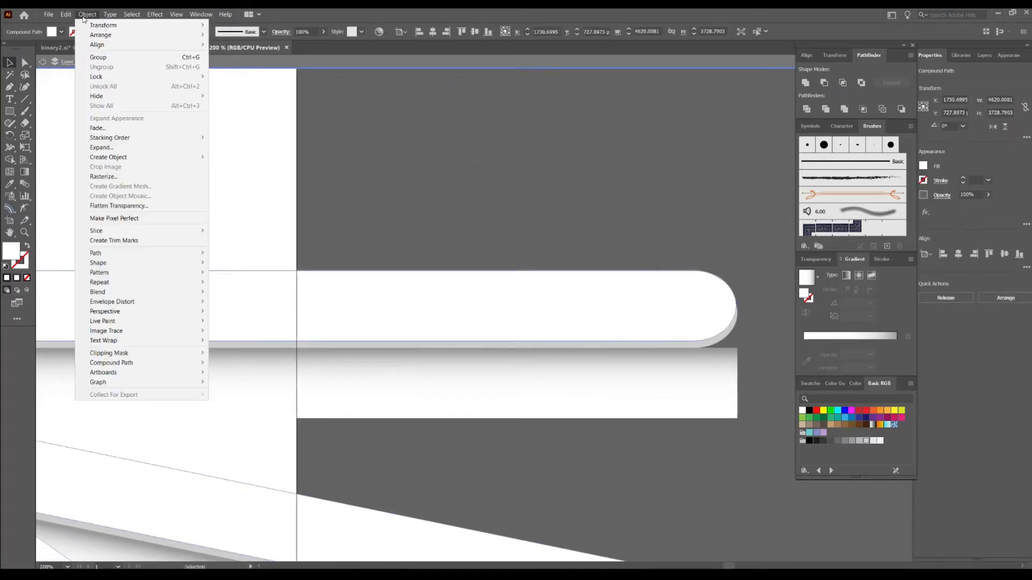
{"action": "mouse_move", "coordinate": [68, 16]}
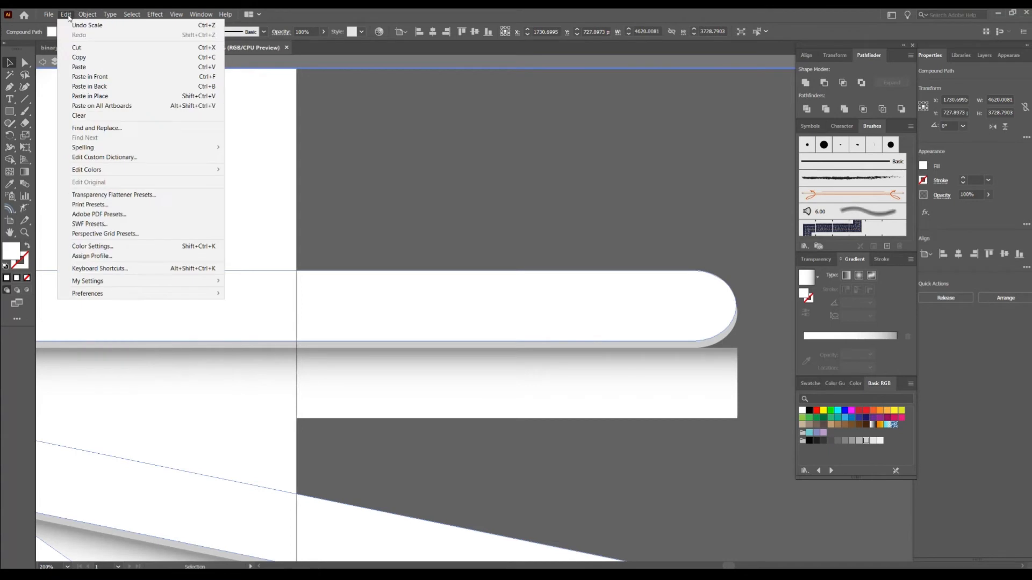
{"action": "left_click", "coordinate": [77, 57]}
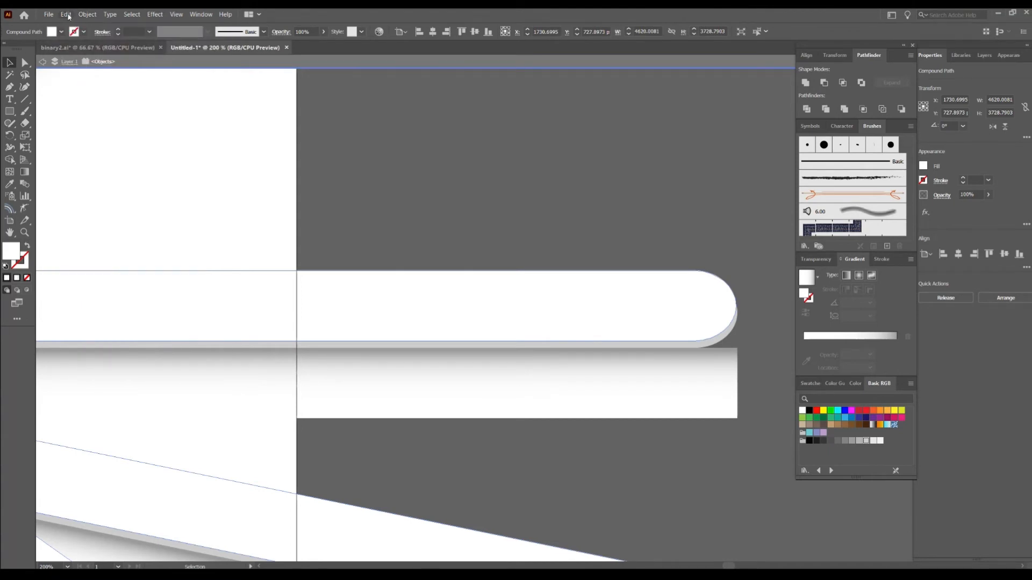
{"action": "left_click", "coordinate": [66, 15]}
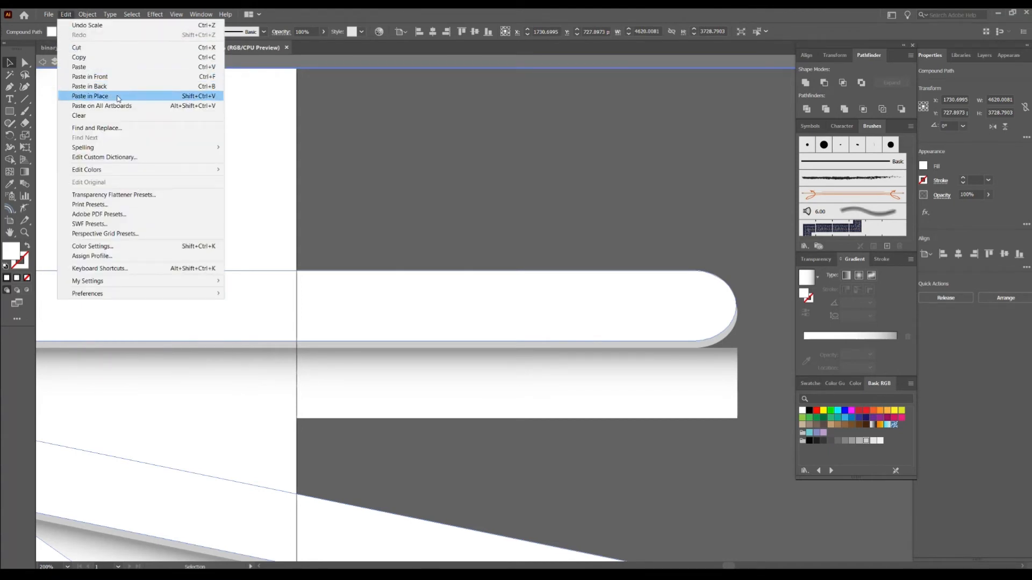
{"action": "left_click", "coordinate": [118, 77]}
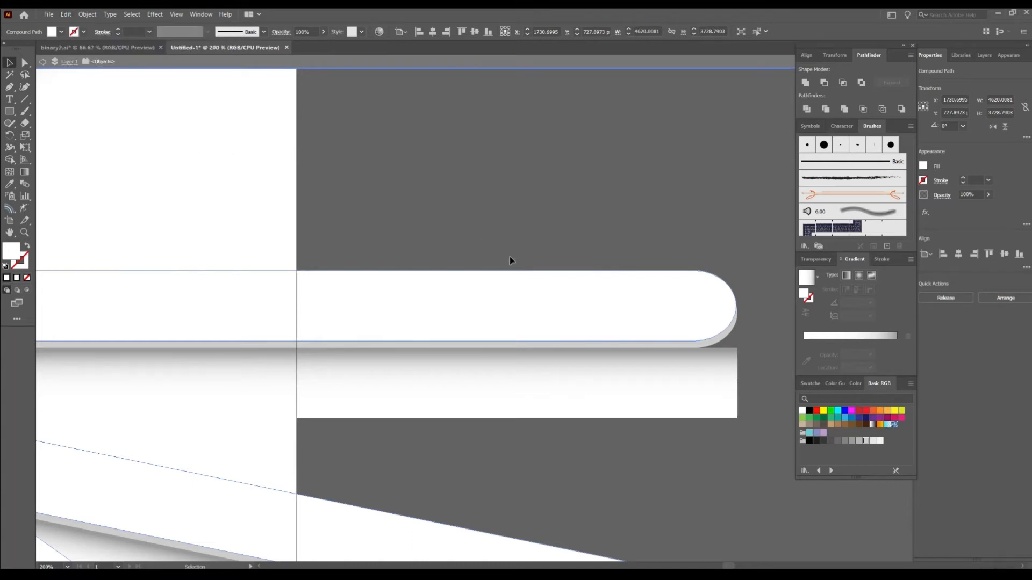
Swap the pasted copy's fill and stroke, and color its stroke a gray one shade darker than R=153 G=153 B=153.
{"action": "left_click_drag", "start_coordinate": [527, 278], "coordinate": [526, 239]}
{"action": "key", "text": "ctrl+z"}
{"action": "left_click", "coordinate": [28, 246]}
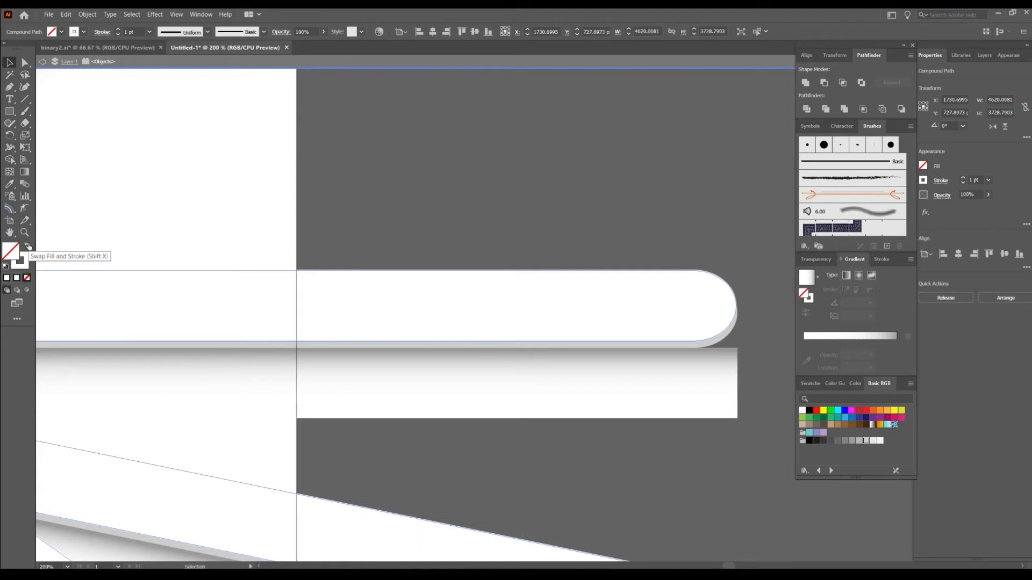
{"action": "key", "text": "x"}
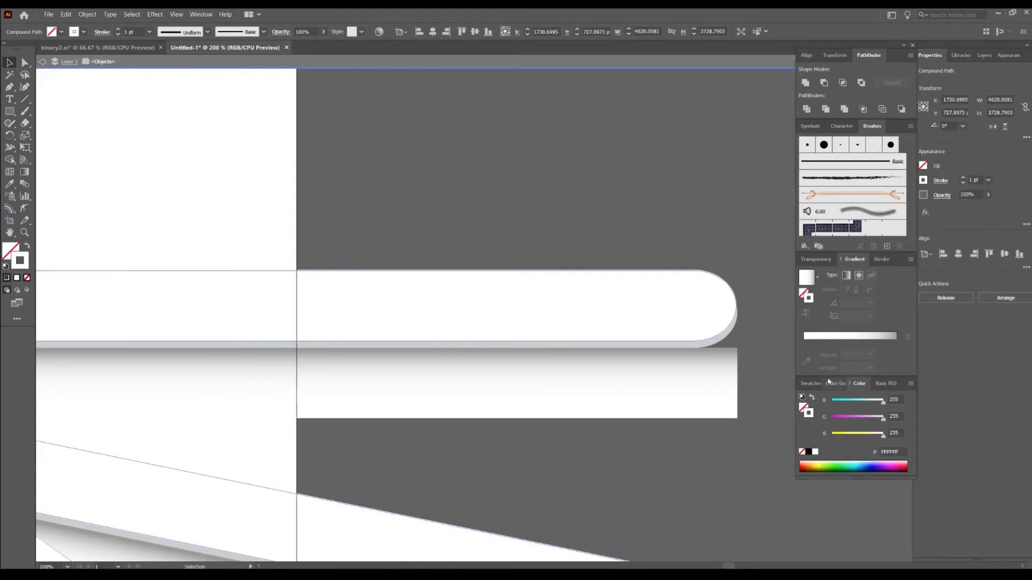
{"action": "left_click", "coordinate": [882, 383]}
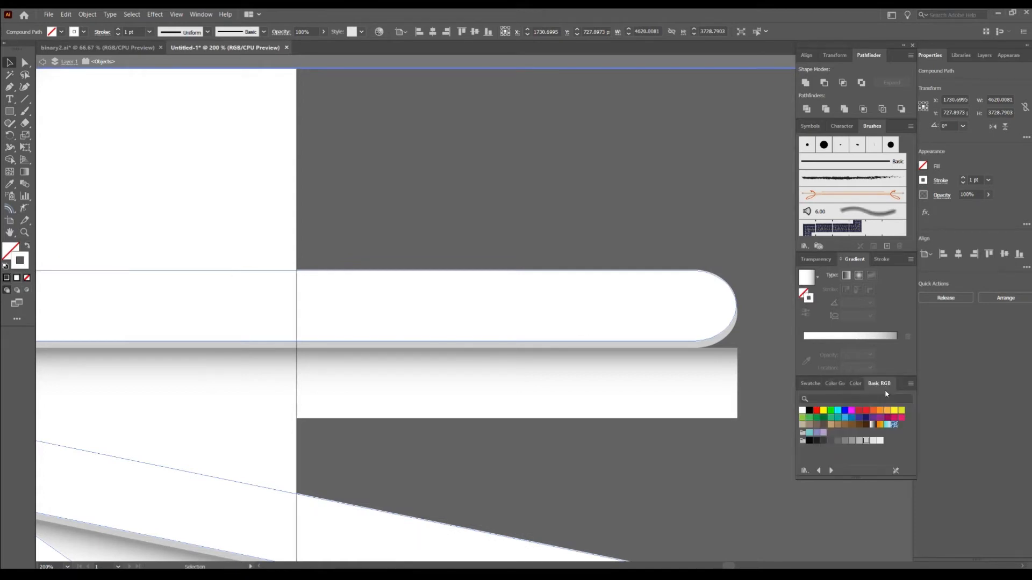
{"action": "left_click", "coordinate": [851, 441]}
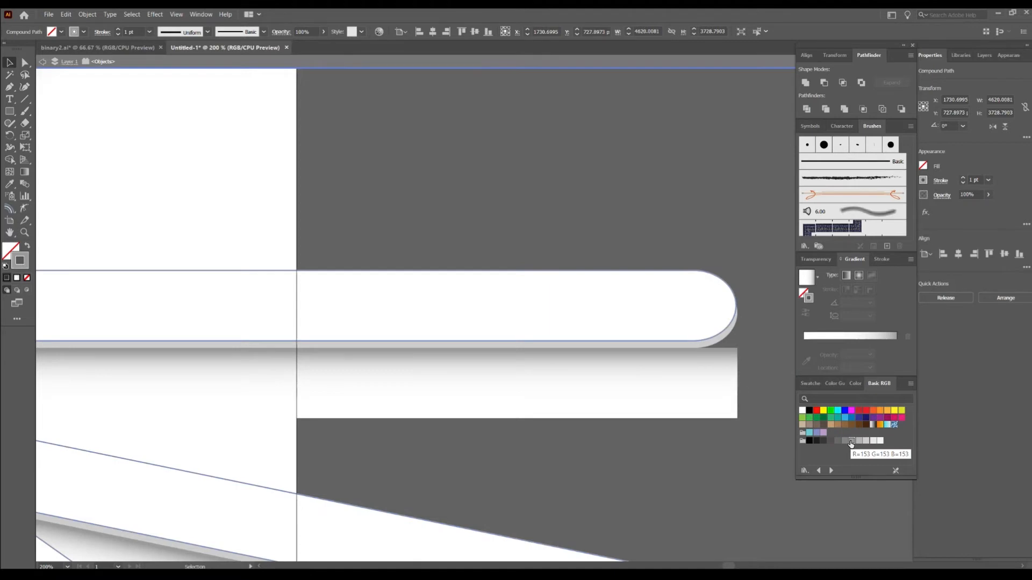
{"action": "left_click", "coordinate": [844, 441]}
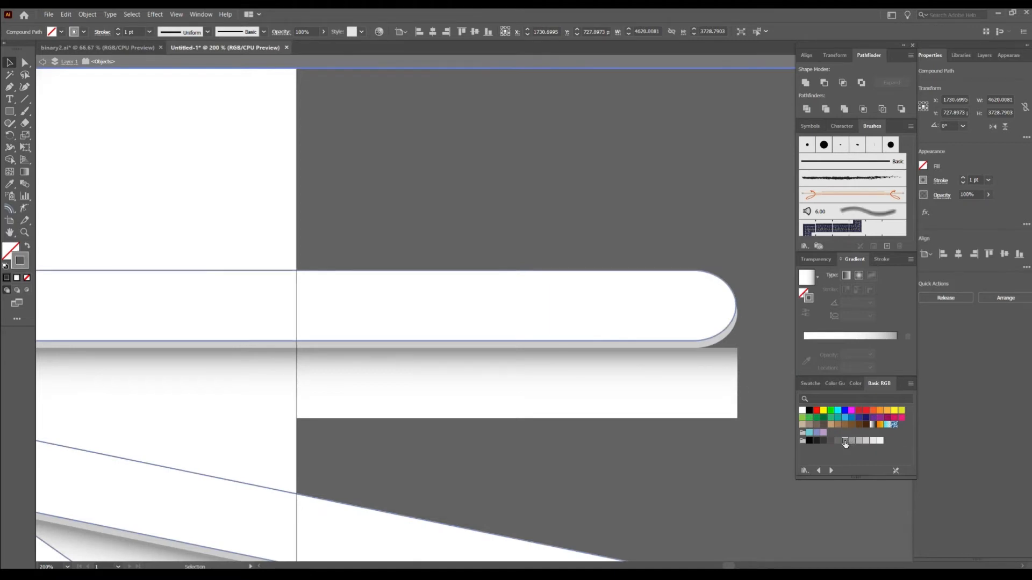
Give the gray outline round corner joins and a stroke weight of 4 pt.
{"action": "left_click", "coordinate": [882, 260]}
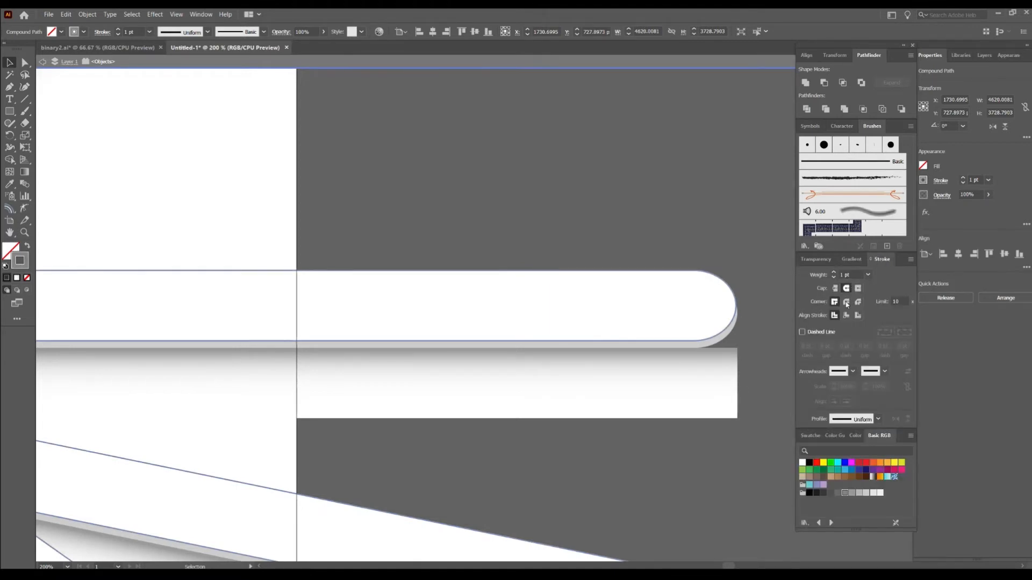
{"action": "left_click", "coordinate": [835, 272]}
{"action": "left_click", "coordinate": [834, 272]}
{"action": "left_click", "coordinate": [834, 273]}
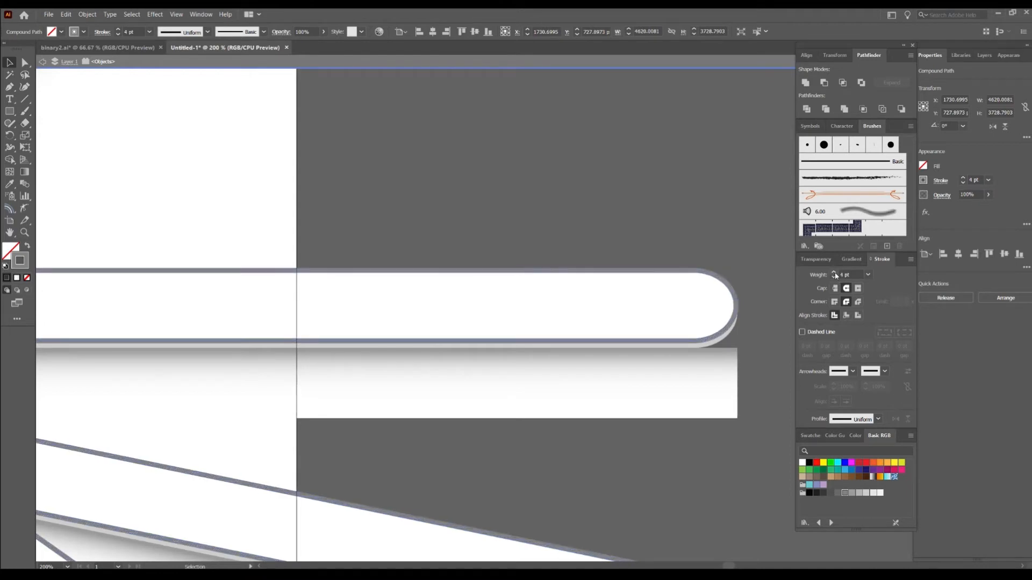
Try a 6 pt stroke weight on the gray outline, and settle on 2 pt.
{"action": "scroll", "coordinate": [521, 269], "scroll_direction": "down", "scroll_amount": 3}
{"action": "scroll", "coordinate": [521, 217], "scroll_direction": "up", "scroll_amount": 1}
{"action": "scroll", "coordinate": [341, 295], "scroll_direction": "up", "scroll_amount": 2}
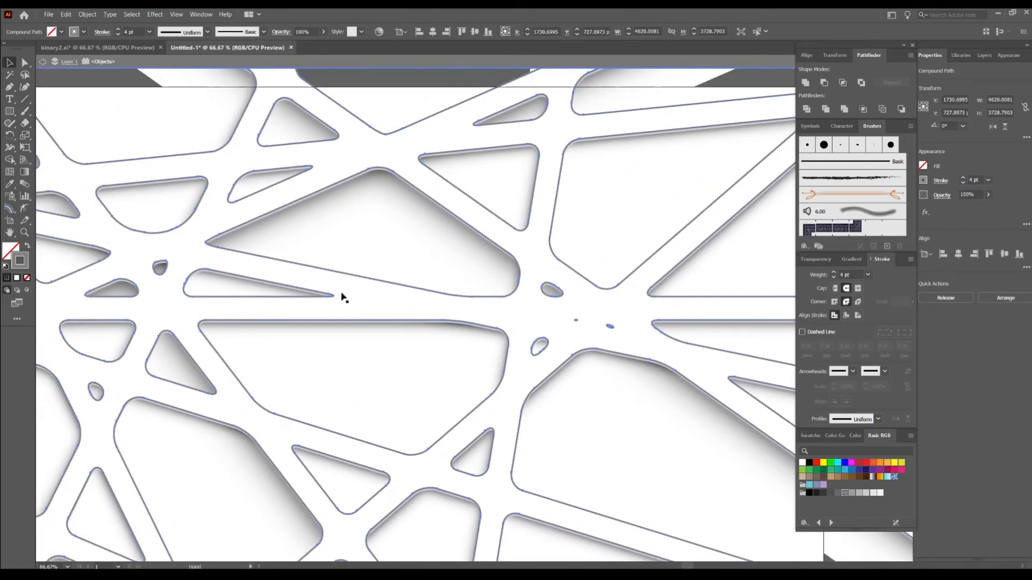
{"action": "scroll", "coordinate": [289, 316], "scroll_direction": "up", "scroll_amount": 1}
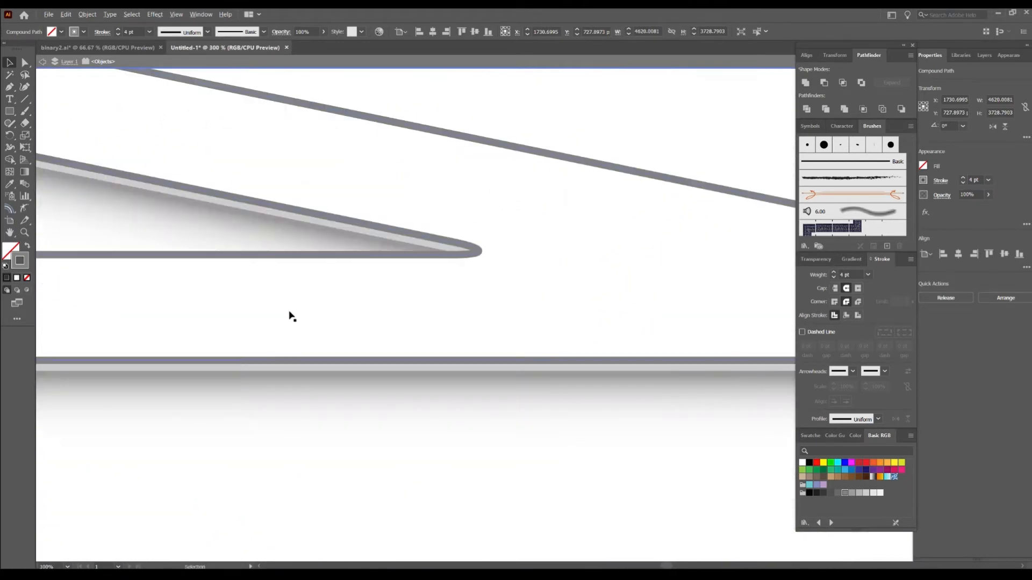
{"action": "left_click", "coordinate": [833, 273]}
{"action": "left_click", "coordinate": [834, 273]}
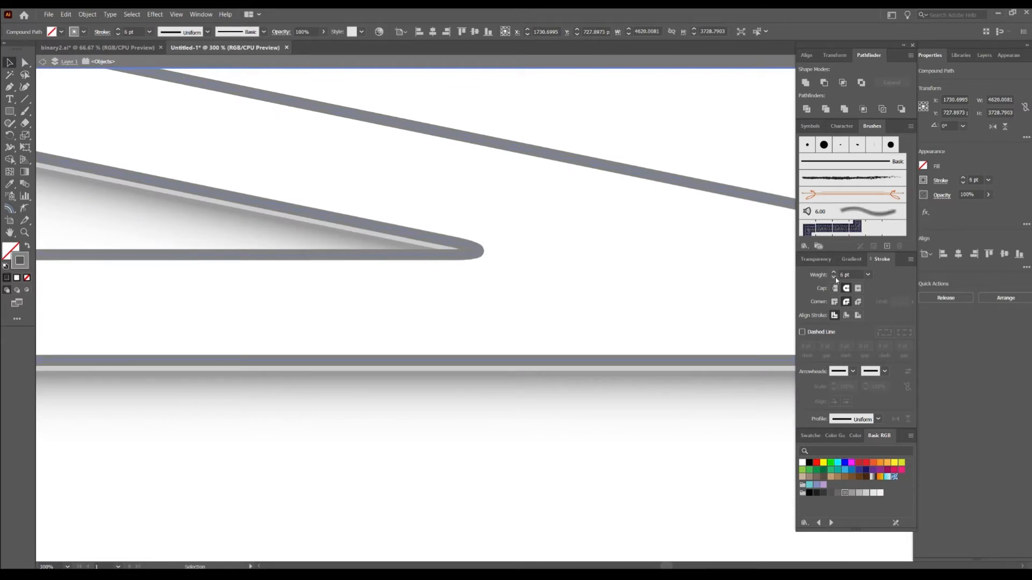
{"action": "left_click", "coordinate": [834, 277]}
{"action": "left_click", "coordinate": [834, 277]}
{"action": "left_click", "coordinate": [833, 277]}
{"action": "left_click", "coordinate": [834, 277]}
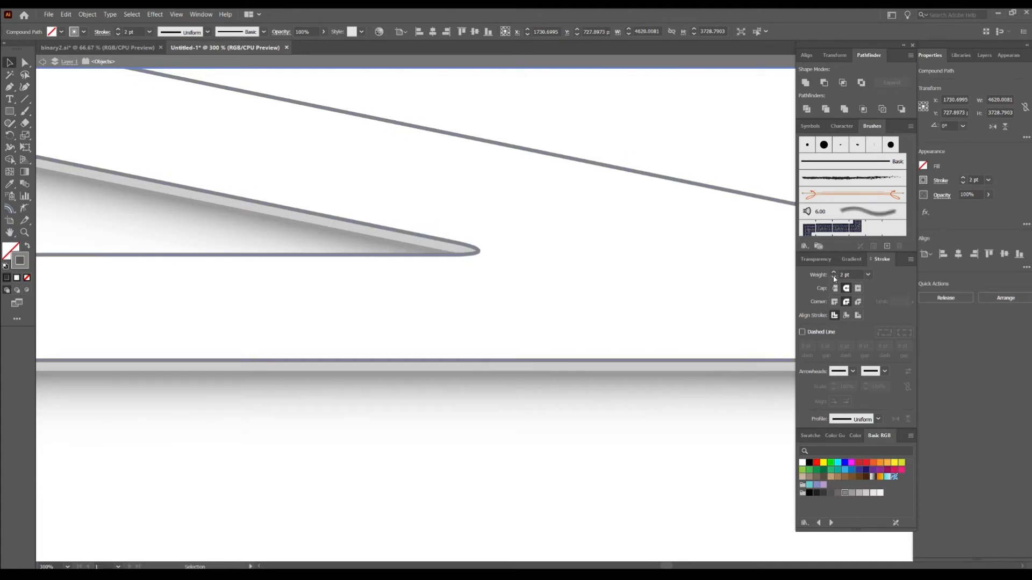
Expand the gray stroke outline into a filled shape and deselect it.
{"action": "scroll", "coordinate": [565, 285], "scroll_direction": "down", "scroll_amount": 4}
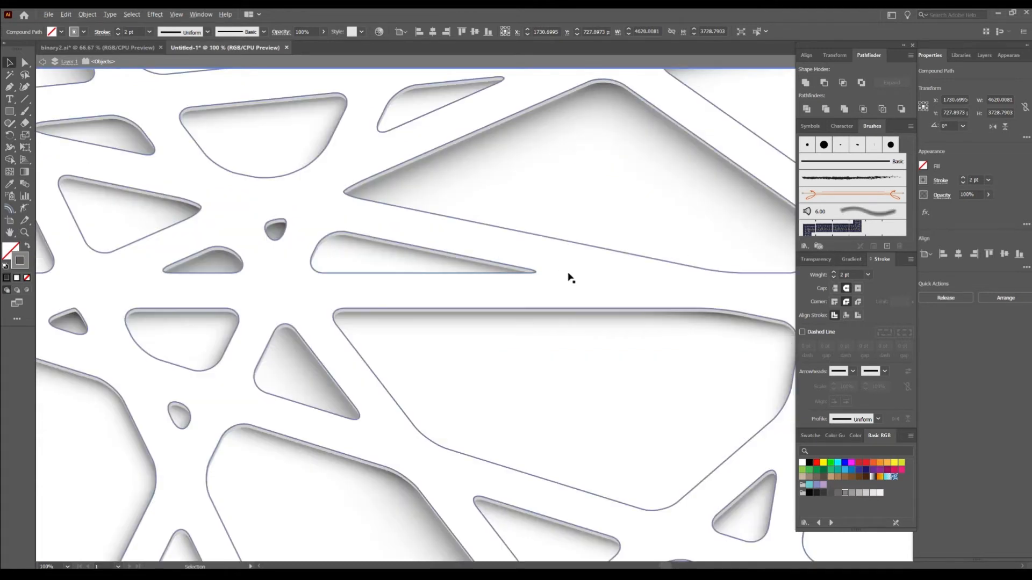
{"action": "scroll", "coordinate": [479, 309], "scroll_direction": "down", "scroll_amount": 2}
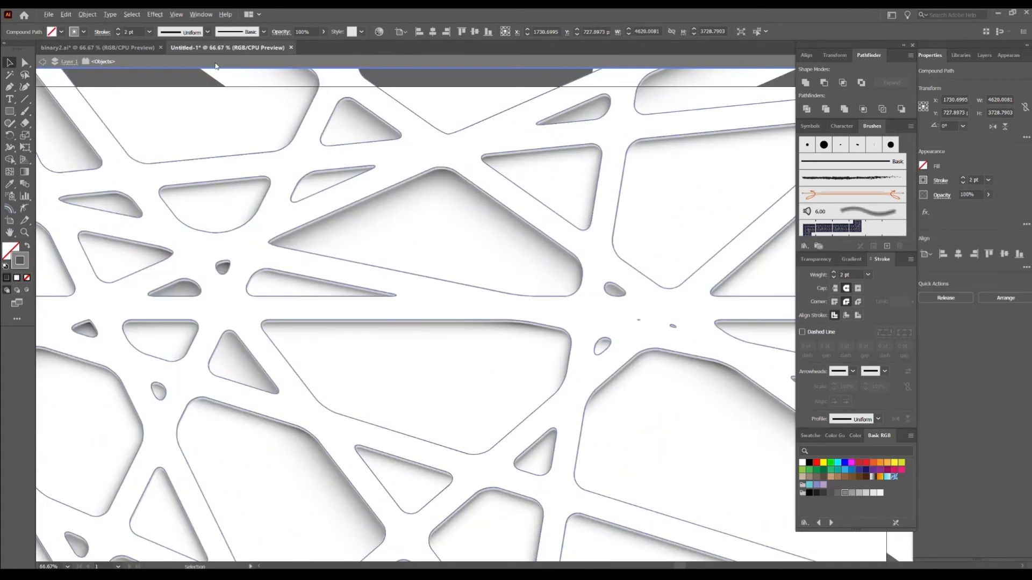
{"action": "left_click", "coordinate": [81, 15]}
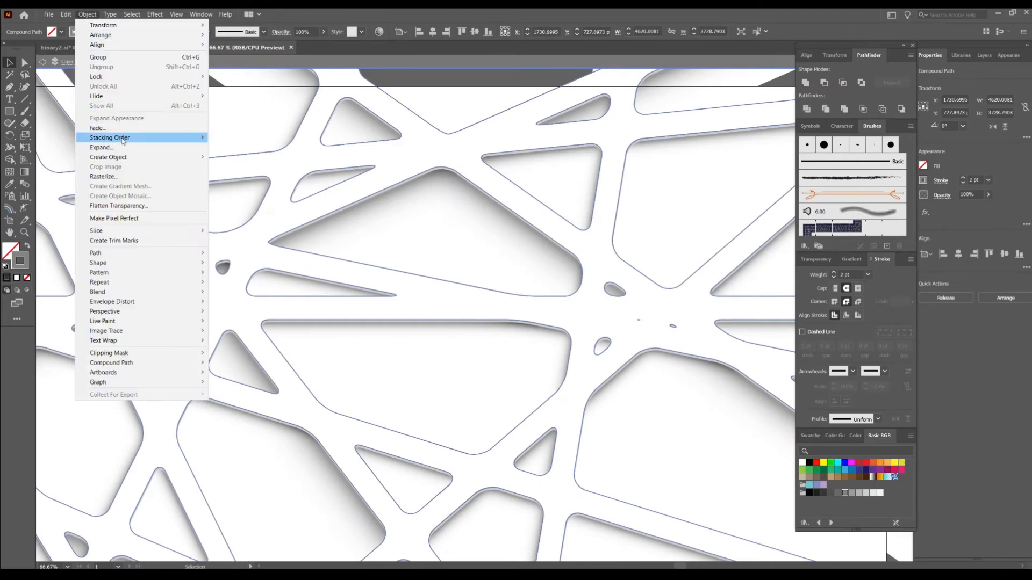
{"action": "left_click", "coordinate": [121, 148]}
{"action": "left_click", "coordinate": [329, 292]}
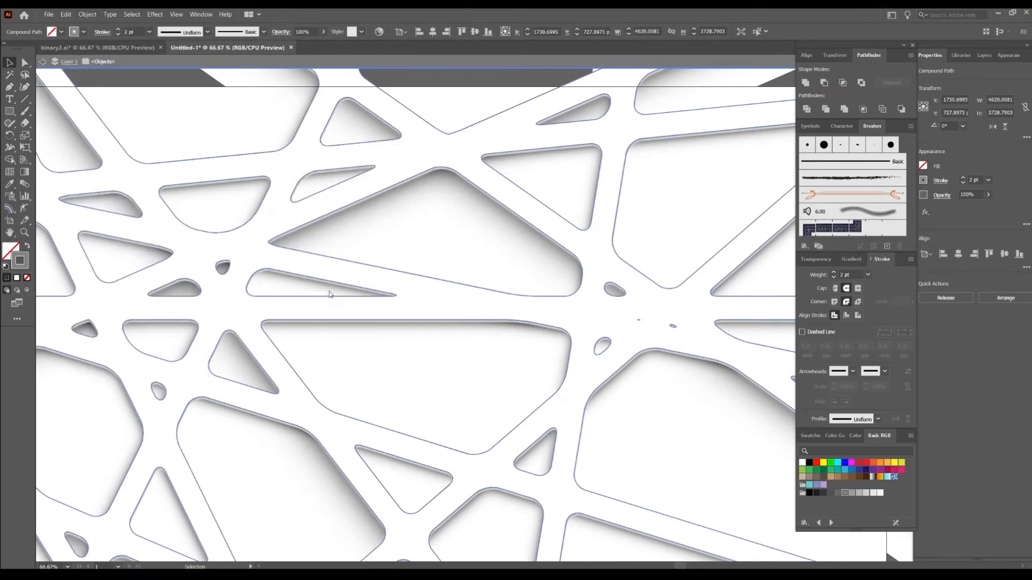
{"action": "scroll", "coordinate": [468, 291], "scroll_direction": "down", "scroll_amount": 2}
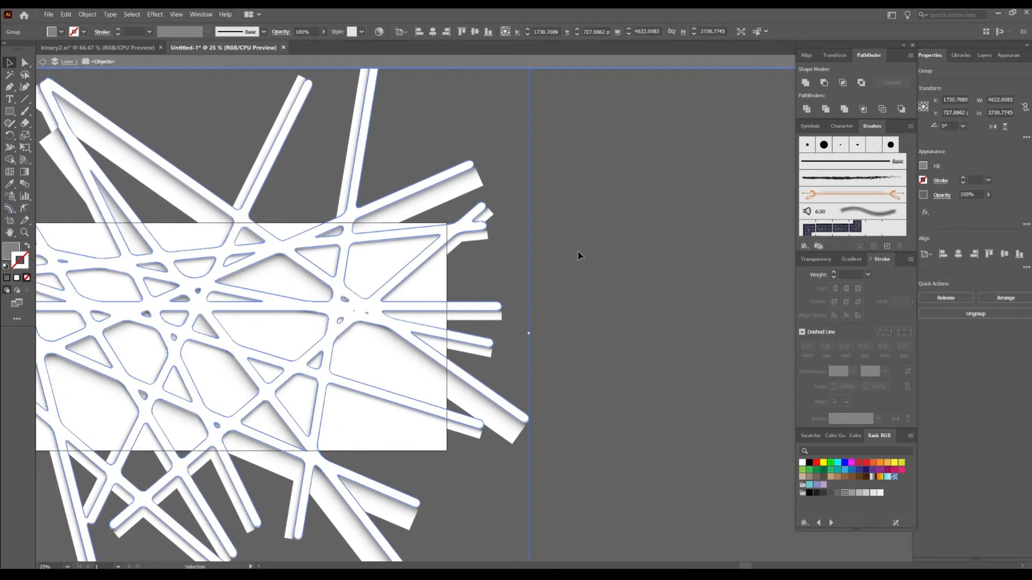
{"action": "left_click", "coordinate": [546, 290]}
Copy the white compound path of the strips and paste a duplicate on the empty canvas right of the artwork.
{"action": "scroll", "coordinate": [546, 290], "scroll_direction": "up", "scroll_amount": 1}
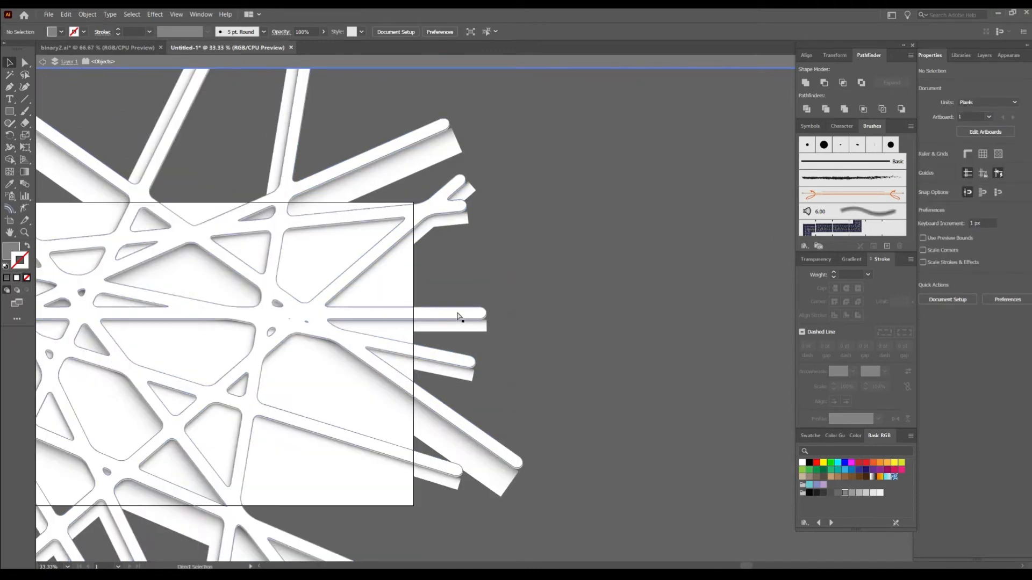
{"action": "left_click", "coordinate": [458, 317]}
{"action": "scroll", "coordinate": [458, 318], "scroll_direction": "up", "scroll_amount": 1}
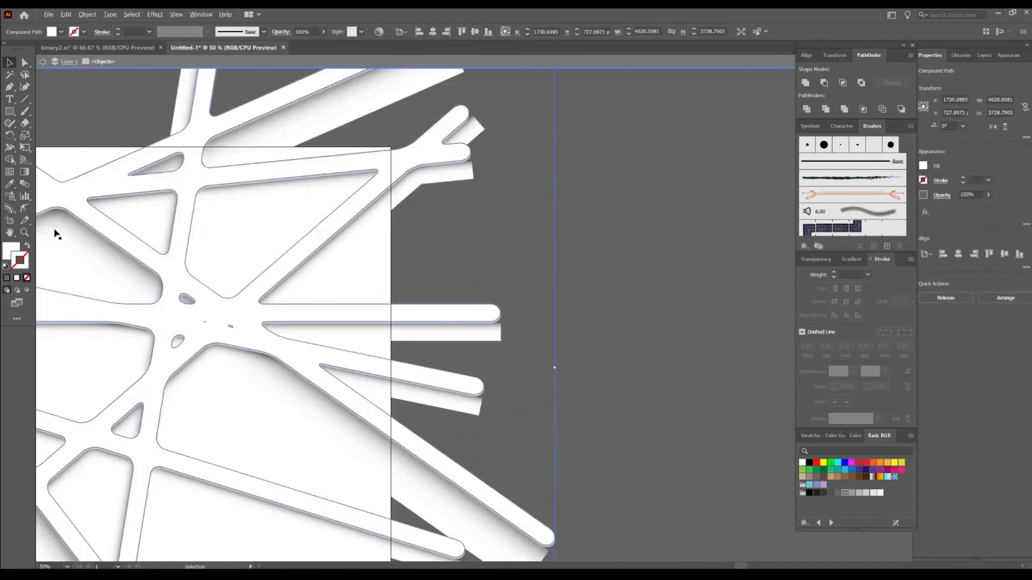
{"action": "left_click", "coordinate": [9, 250]}
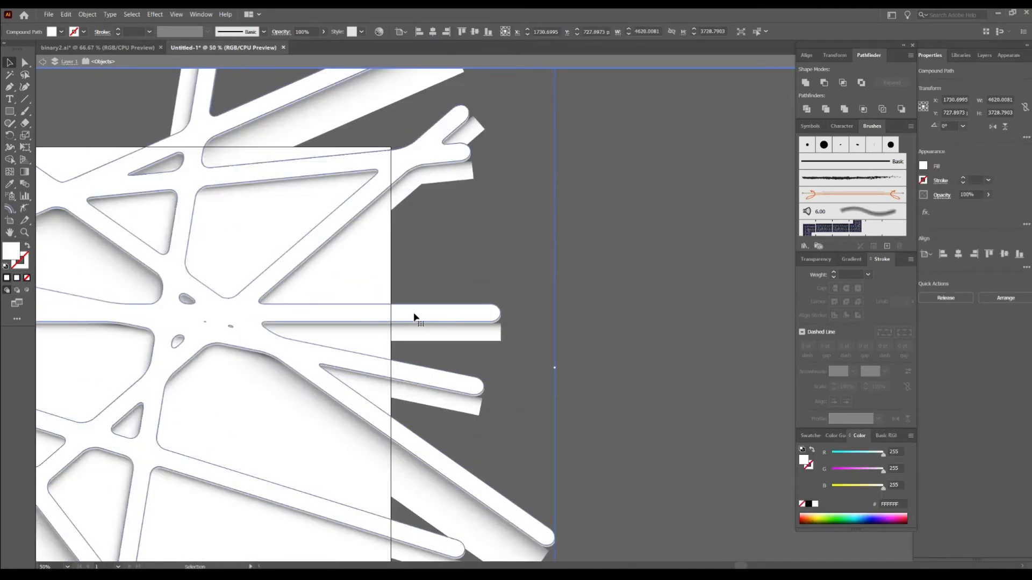
{"action": "left_click", "coordinate": [88, 14]}
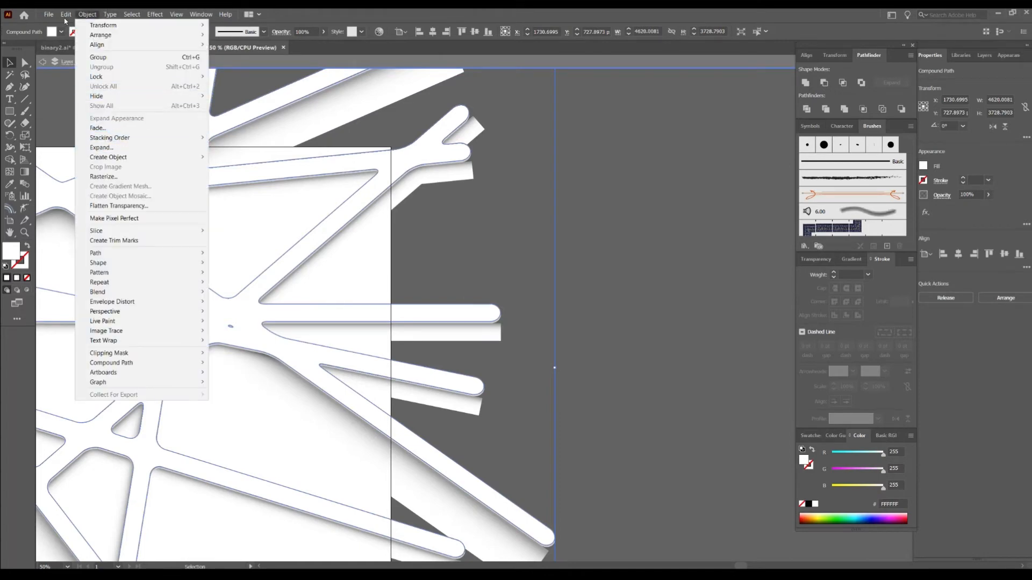
{"action": "left_click", "coordinate": [84, 59]}
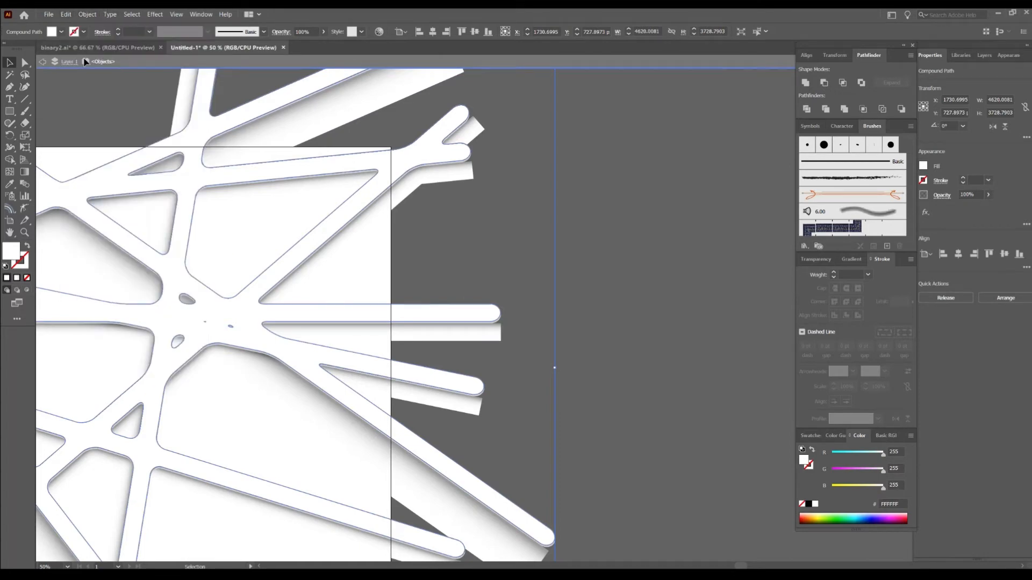
{"action": "scroll", "coordinate": [309, 286], "scroll_direction": "down", "scroll_amount": 2}
{"action": "scroll", "coordinate": [309, 286], "scroll_direction": "right", "scroll_amount": 6}
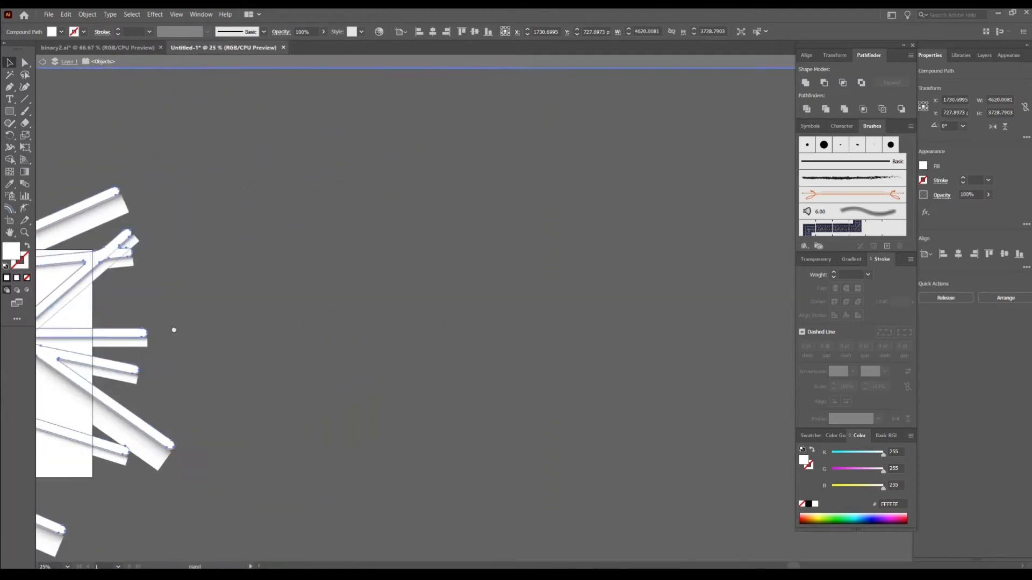
{"action": "left_click", "coordinate": [310, 286]}
{"action": "left_click", "coordinate": [87, 14]}
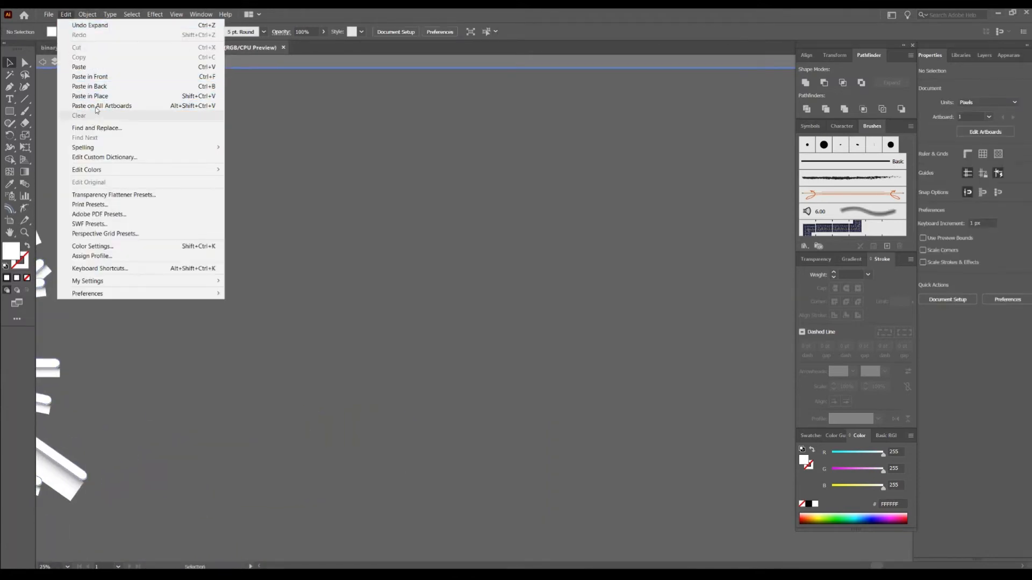
{"action": "left_click", "coordinate": [90, 67]}
{"action": "scroll", "coordinate": [395, 235], "scroll_direction": "up", "scroll_amount": 3}
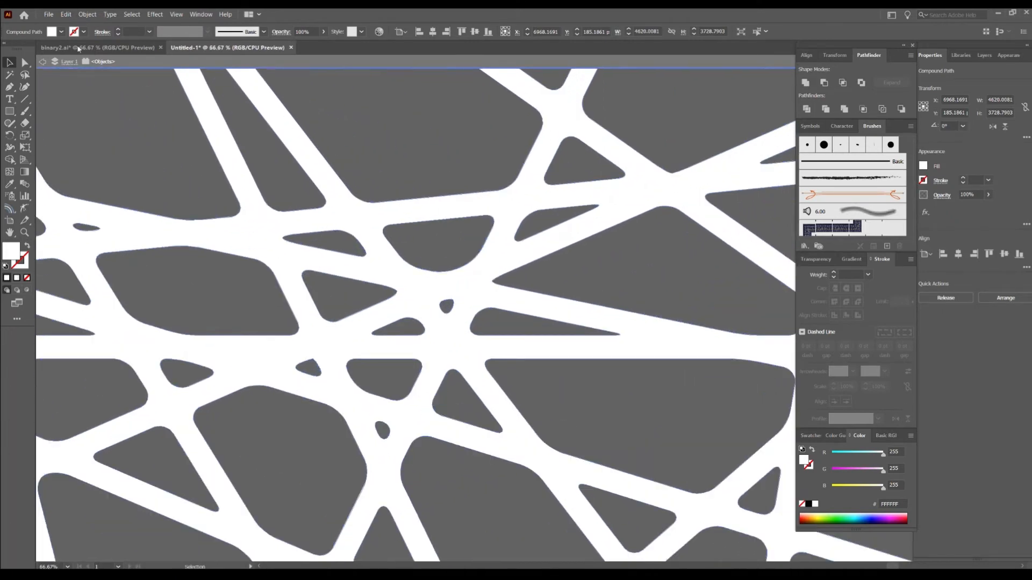
Offset the duplicated compound path by -27 px with miter joins and a miter limit of 4.
{"action": "left_click", "coordinate": [87, 14]}
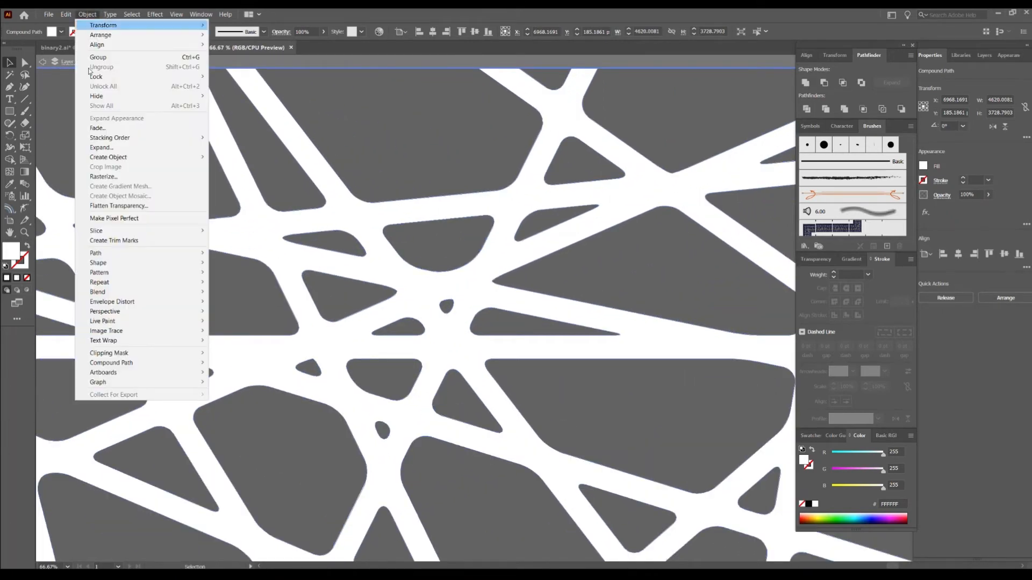
{"action": "mouse_move", "coordinate": [118, 255]}
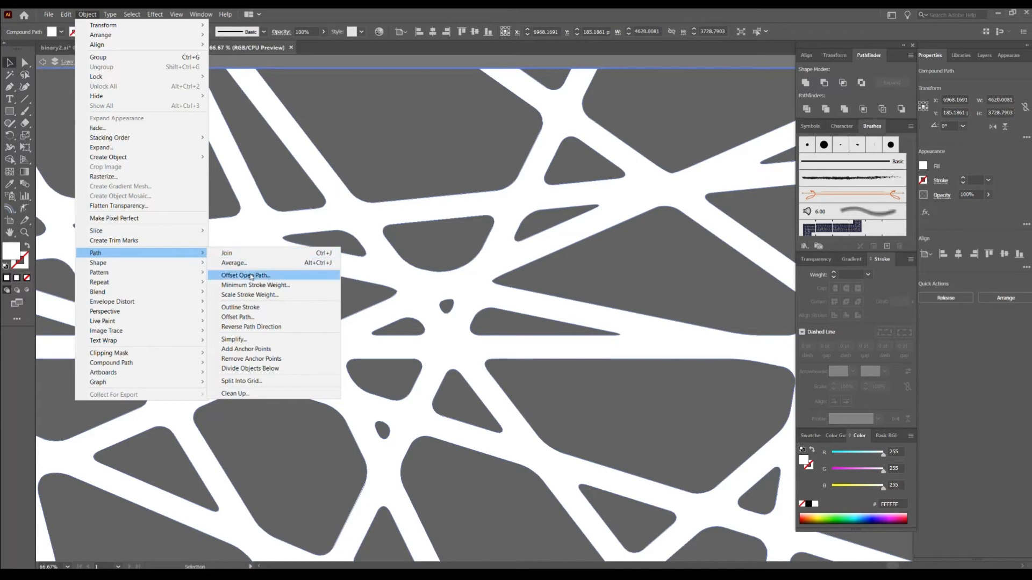
{"action": "left_click", "coordinate": [255, 321]}
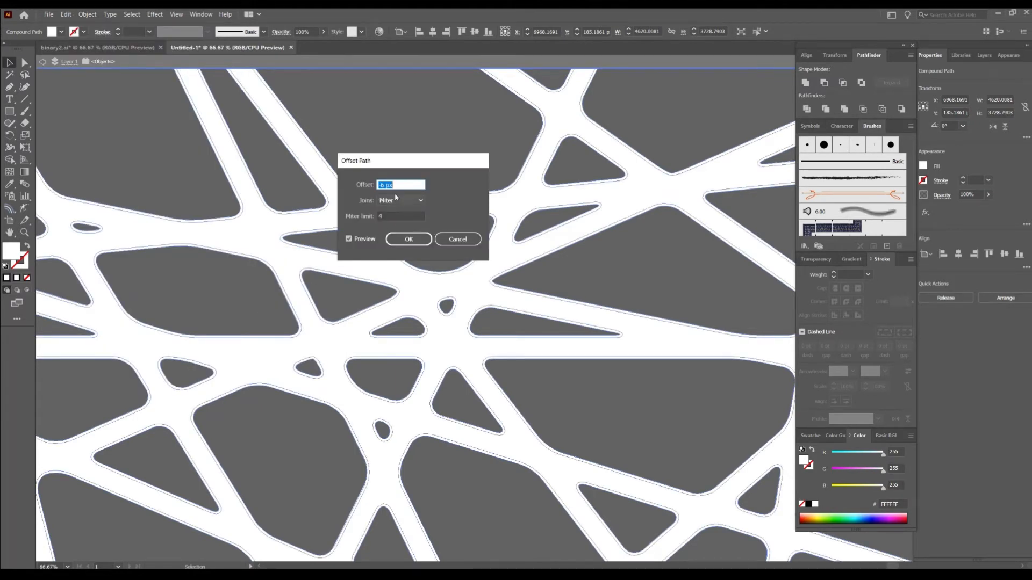
{"action": "key", "text": "Down"}
{"action": "key", "text": "Down"}
{"action": "key", "text": "Down"}
{"action": "key", "text": "Down"}
{"action": "key", "text": "Down"}
{"action": "key", "text": "Down"}
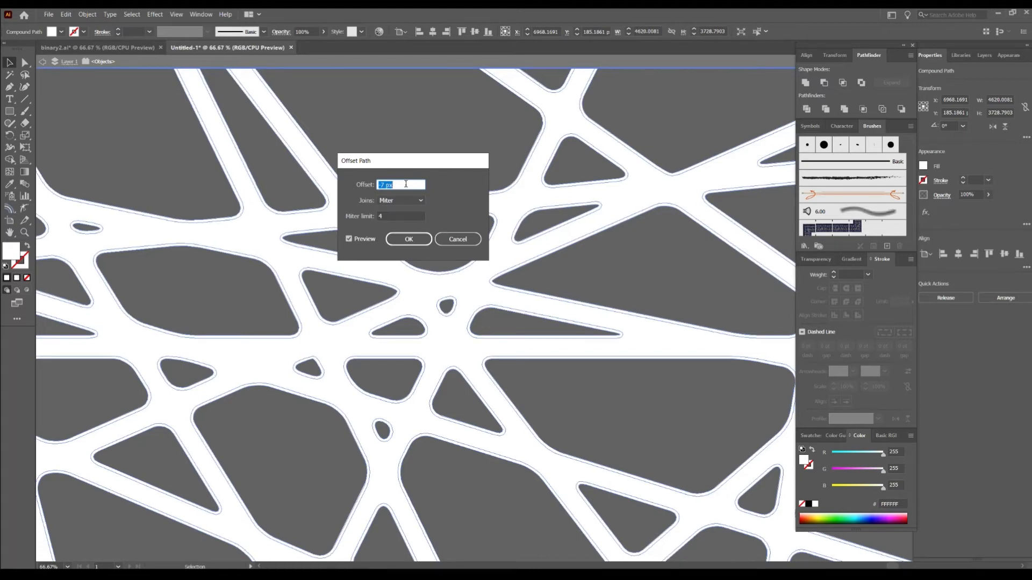
{"action": "key", "text": "Down"}
{"action": "key", "text": "Down"}
{"action": "key", "text": "Down"}
{"action": "key", "text": "Down"}
{"action": "key", "text": "Down"}
{"action": "key", "text": "Down"}
{"action": "key", "text": "Down"}
{"action": "key", "text": "Down"}
{"action": "key", "text": "Down"}
{"action": "key", "text": "Down"}
{"action": "key", "text": "Down"}
{"action": "key", "text": "Down"}
{"action": "key", "text": "Down"}
{"action": "key", "text": "Down"}
{"action": "key", "text": "Down"}
{"action": "key", "text": "Down"}
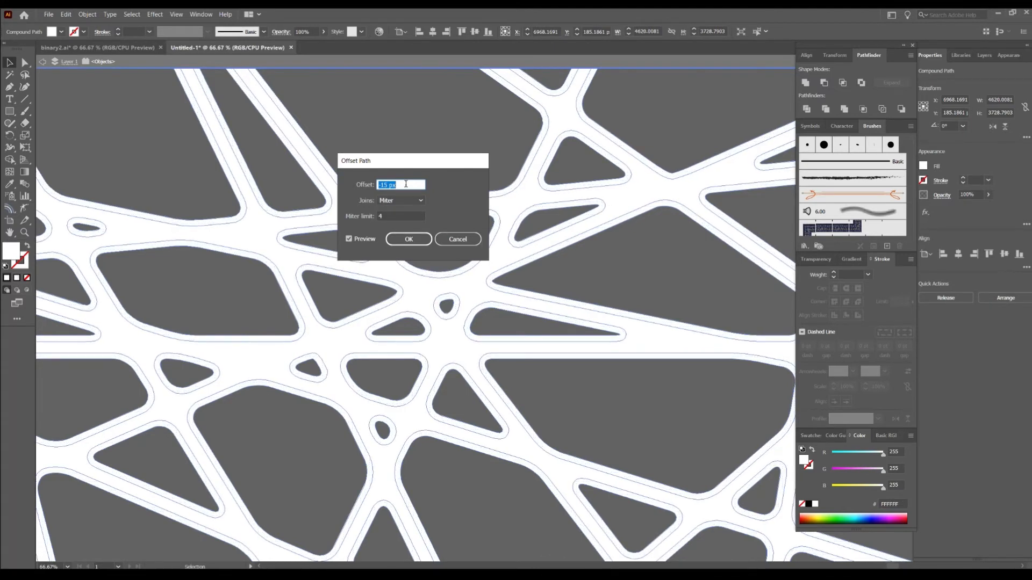
{"action": "key", "text": "Up"}
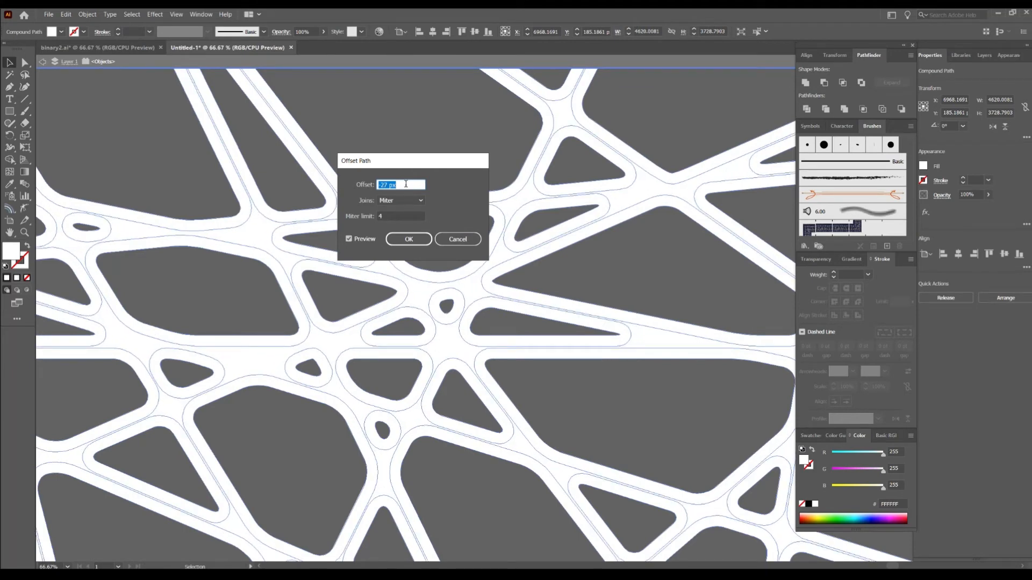
{"action": "left_click", "coordinate": [416, 241]}
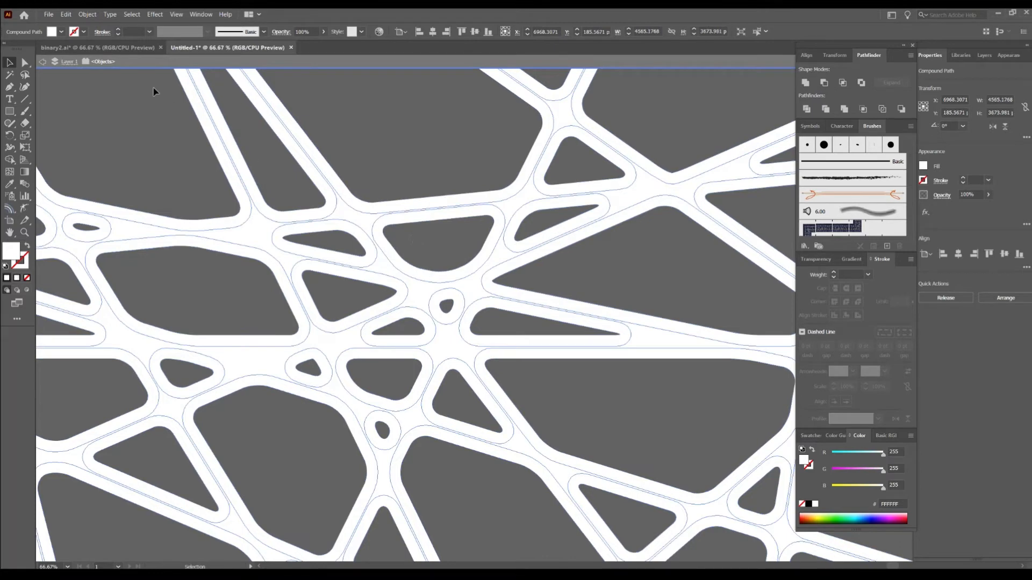
Cut the inset path out of the isolated compound path, exit isolation and delete the remaining white duplicate.
{"action": "left_click", "coordinate": [67, 15]}
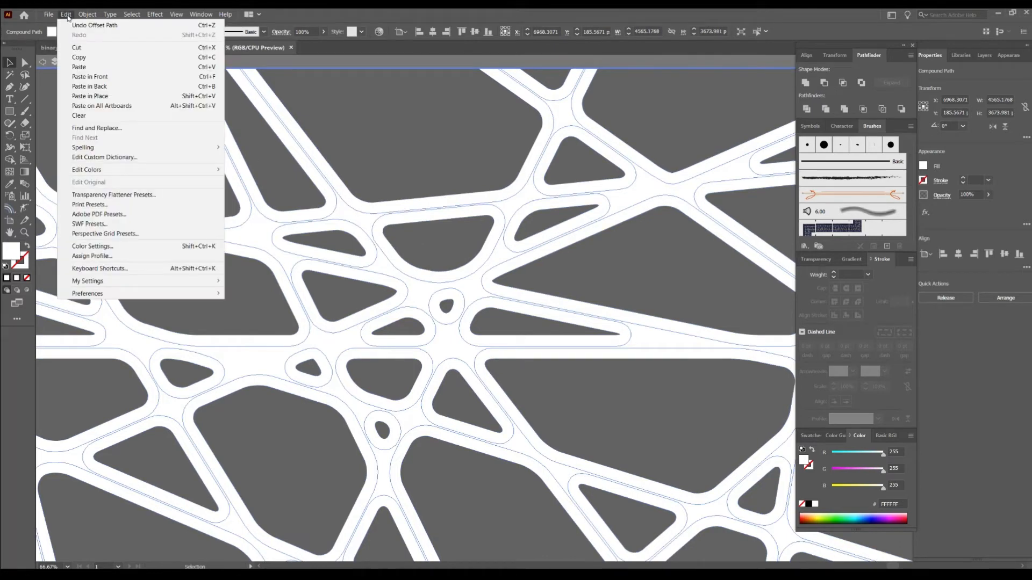
{"action": "left_click", "coordinate": [77, 47]}
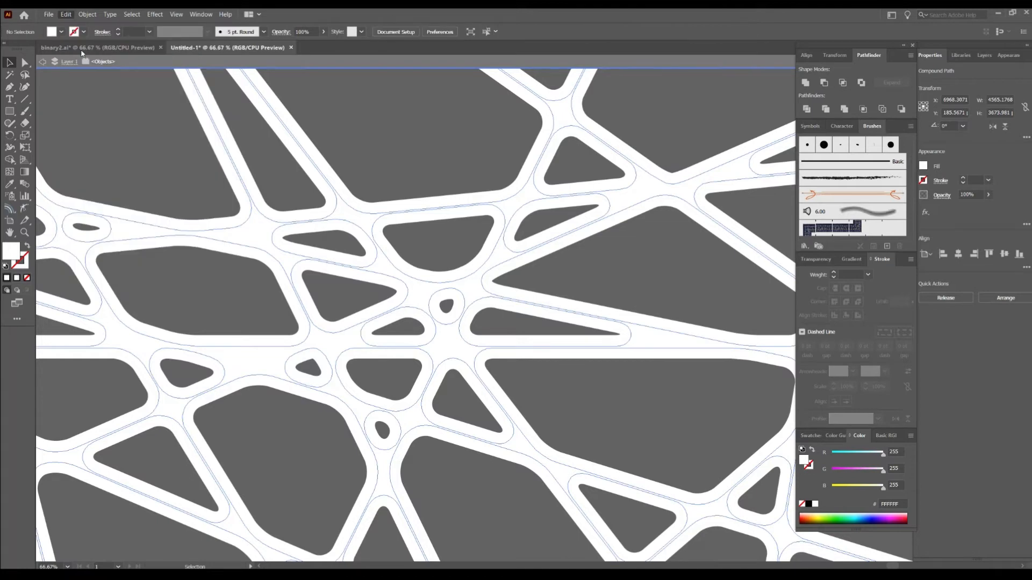
{"action": "double_click", "coordinate": [362, 117]}
{"action": "scroll", "coordinate": [385, 161], "scroll_direction": "down", "scroll_amount": 3}
{"action": "left_click", "coordinate": [427, 192]}
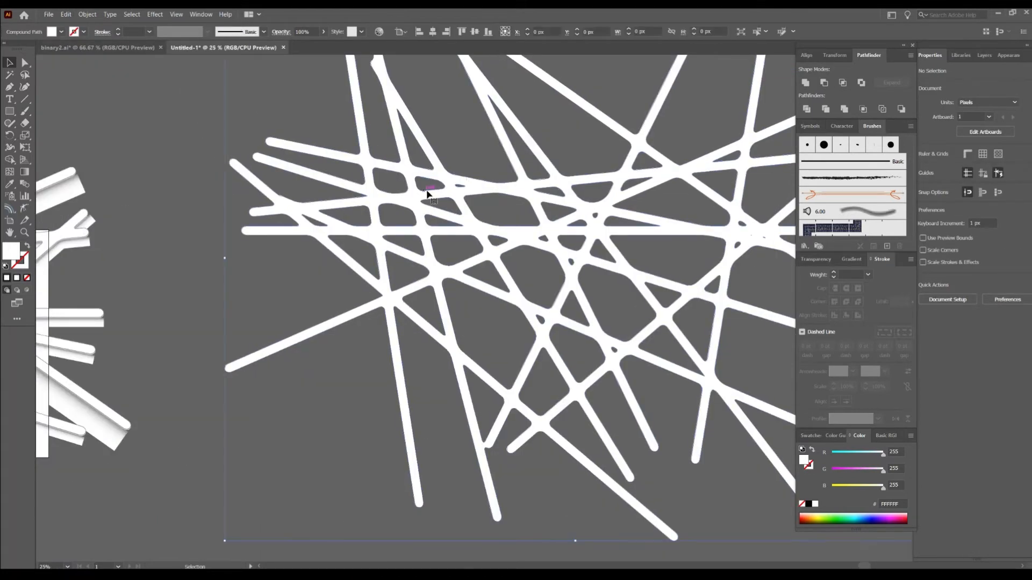
{"action": "key", "text": "Delete"}
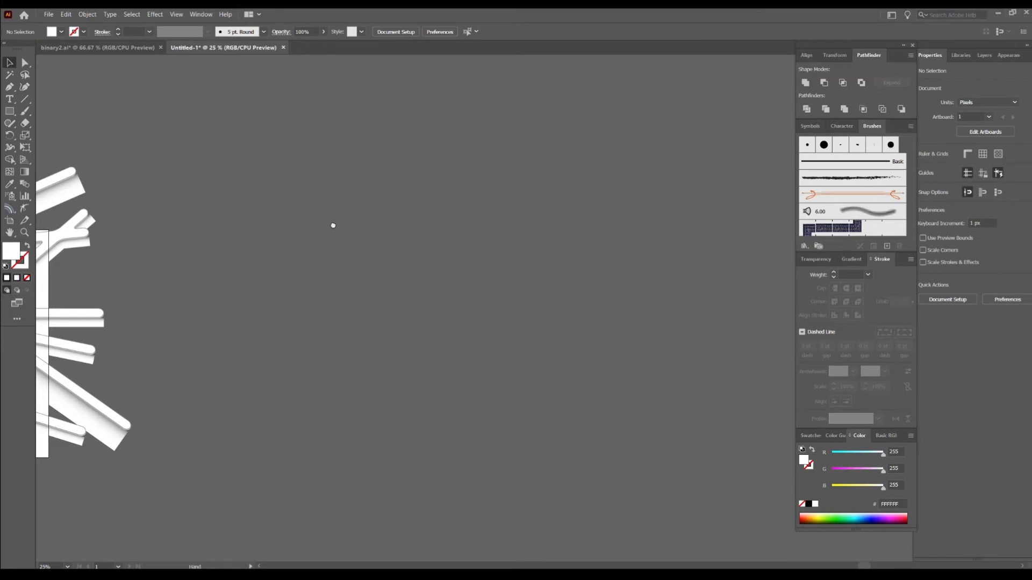
Paste the cut inset path and place it on the empty canvas beside the artwork.
{"action": "scroll", "coordinate": [433, 190], "scroll_direction": "left", "scroll_amount": 6}
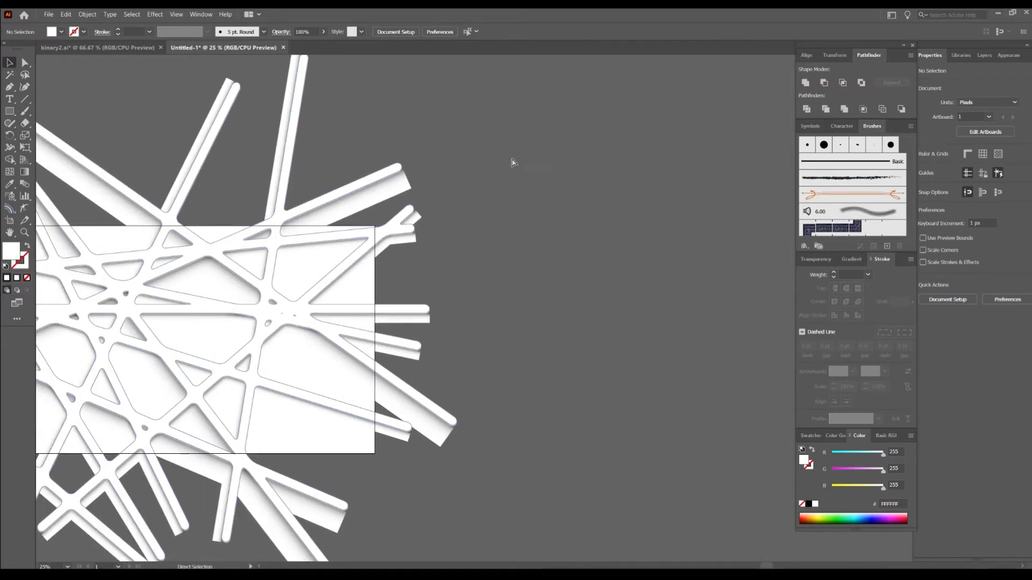
{"action": "left_click", "coordinate": [88, 14]}
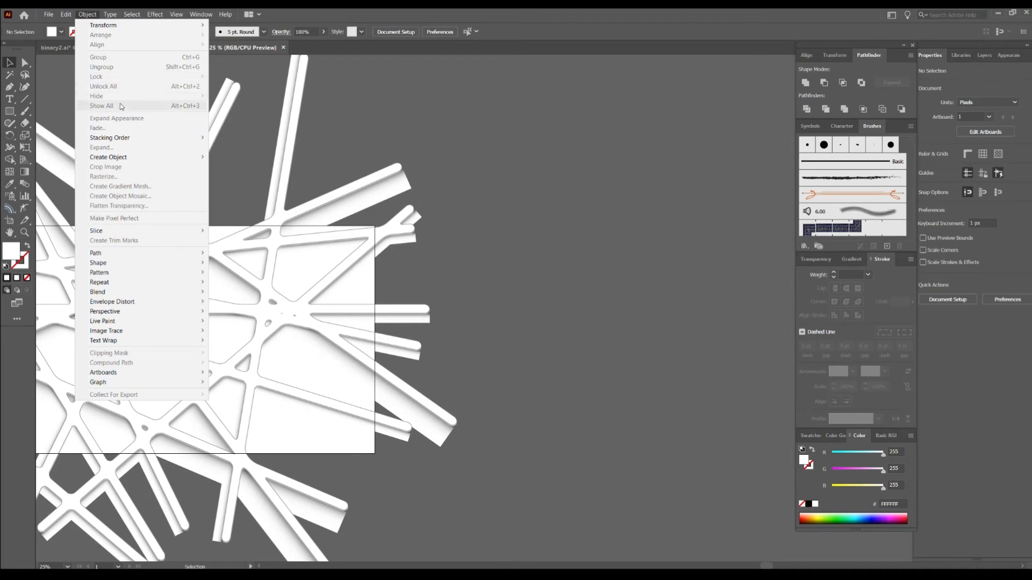
{"action": "left_click", "coordinate": [88, 15]}
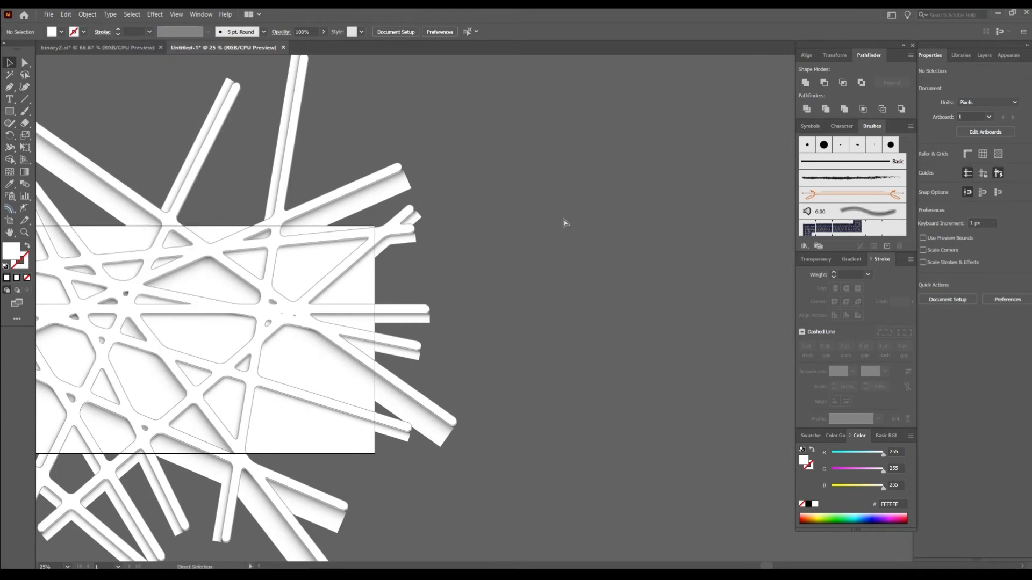
{"action": "key", "text": "ctrl+v"}
{"action": "left_click_drag", "start_coordinate": [531, 200], "coordinate": [265, 251]}
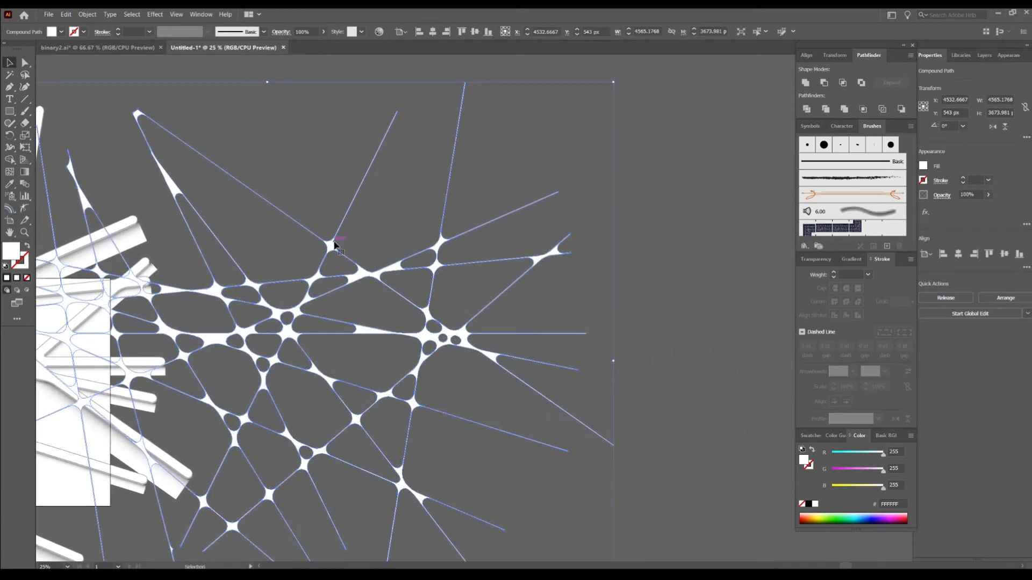
{"action": "left_click_drag", "start_coordinate": [327, 244], "coordinate": [556, 200]}
Fill the pasted inset compound path with an orange swatch.
{"action": "left_click", "coordinate": [523, 213]}
{"action": "scroll", "coordinate": [487, 250], "scroll_direction": "up", "scroll_amount": 1}
{"action": "scroll", "coordinate": [487, 250], "scroll_direction": "up", "scroll_amount": 2}
{"action": "left_click", "coordinate": [468, 256]}
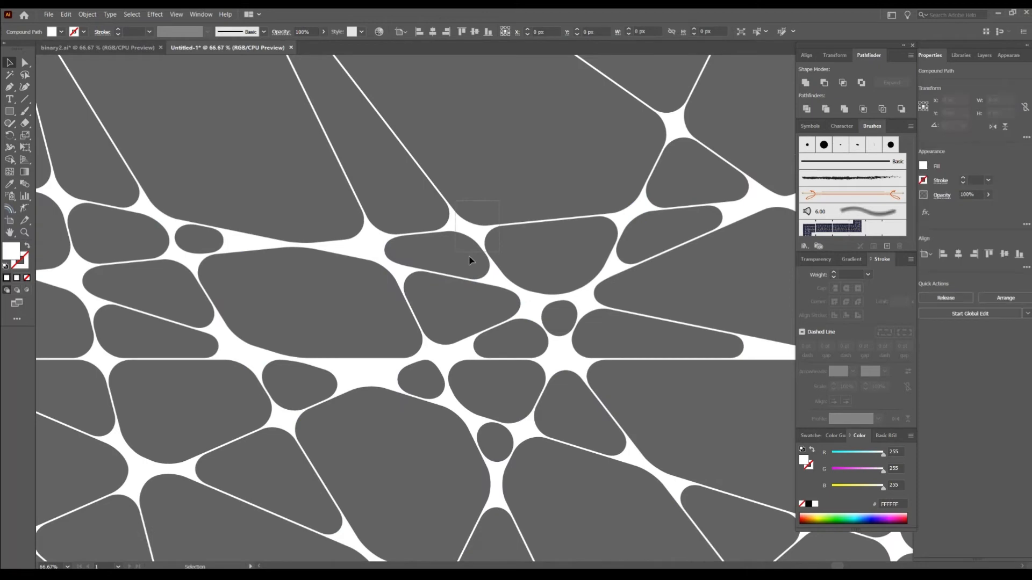
{"action": "left_click", "coordinate": [811, 436]}
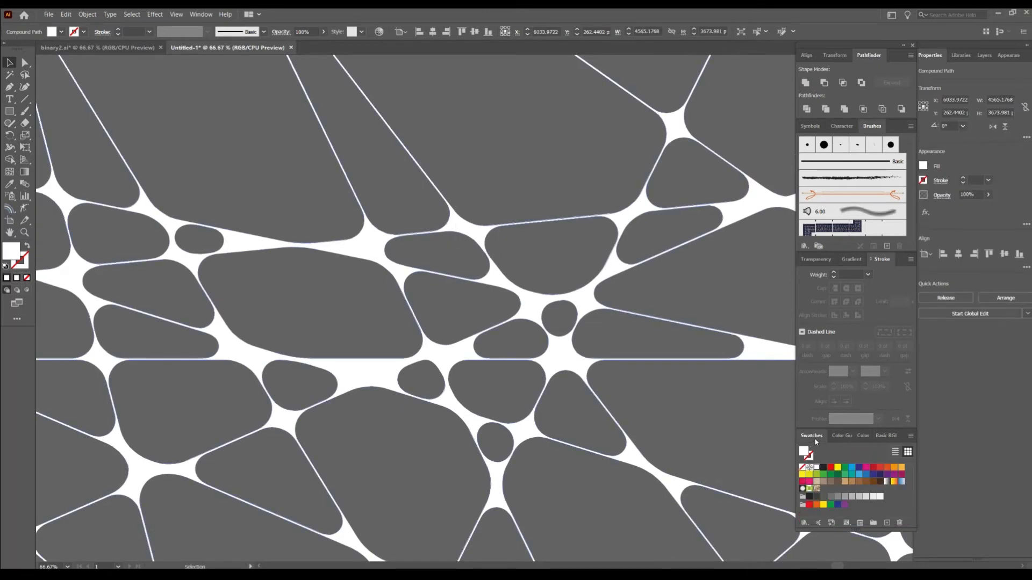
{"action": "left_click", "coordinate": [896, 469]}
Move the orange inset path onto the artwork and align it centrally inside the white strips.
{"action": "scroll", "coordinate": [565, 291], "scroll_direction": "down", "scroll_amount": 3}
{"action": "left_click_drag", "start_coordinate": [535, 239], "coordinate": [625, 193]}
{"action": "scroll", "coordinate": [631, 249], "scroll_direction": "down", "scroll_amount": 2}
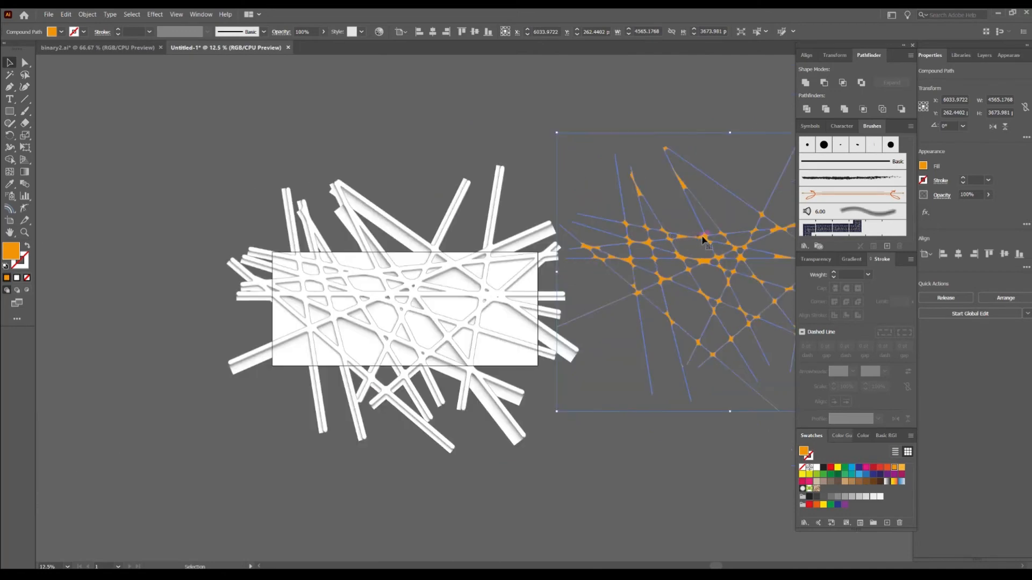
{"action": "left_click_drag", "start_coordinate": [706, 240], "coordinate": [382, 277]}
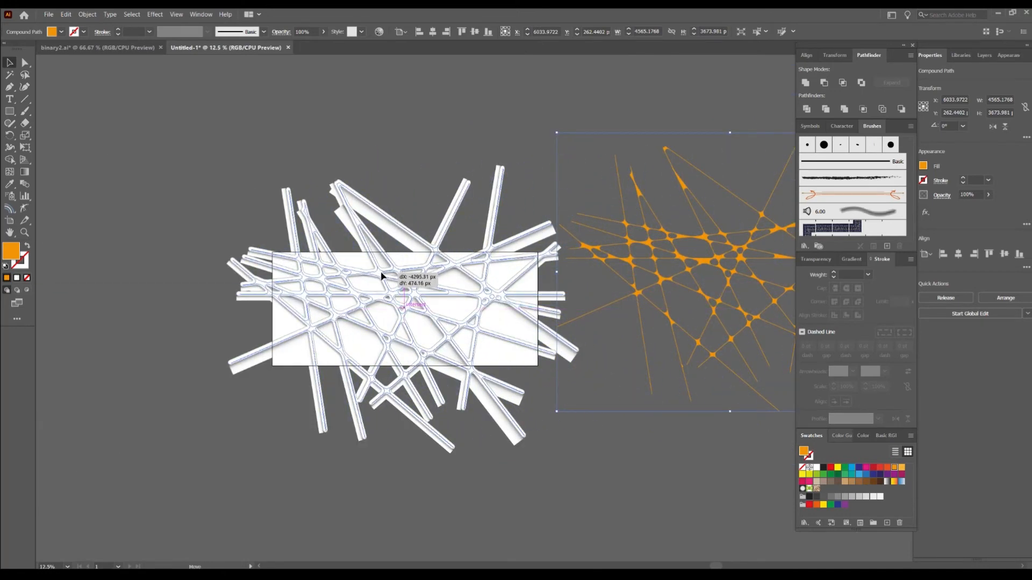
{"action": "left_click_drag", "start_coordinate": [486, 261], "coordinate": [457, 248]}
{"action": "scroll", "coordinate": [473, 253], "scroll_direction": "up", "scroll_amount": 5}
{"action": "left_click", "coordinate": [370, 165]}
{"action": "key", "text": "space"}
{"action": "scroll", "coordinate": [491, 177], "scroll_direction": "up", "scroll_amount": 5}
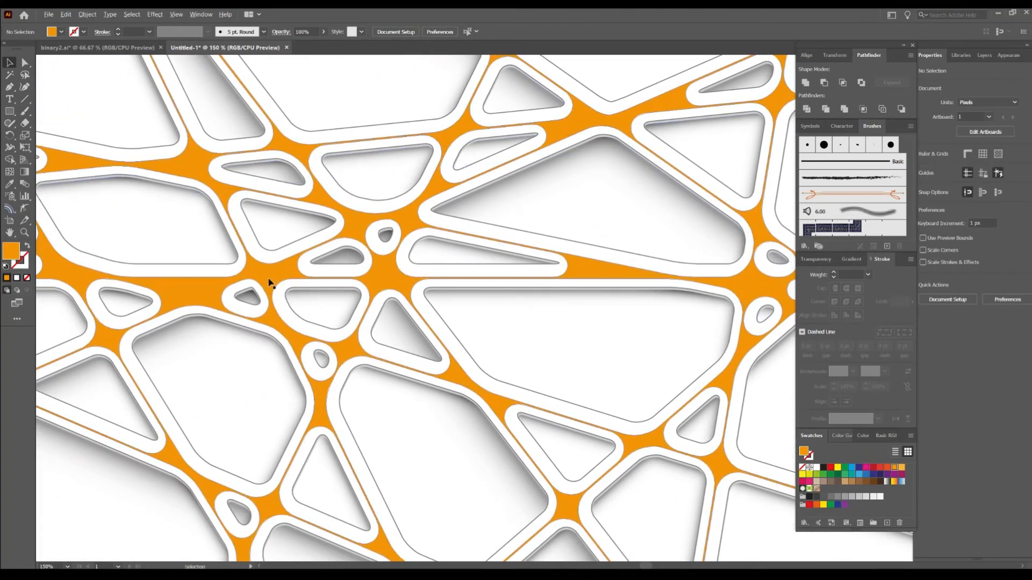
{"action": "scroll", "coordinate": [270, 284], "scroll_direction": "up", "scroll_amount": 2}
{"action": "left_click_drag", "start_coordinate": [259, 281], "coordinate": [265, 274]}
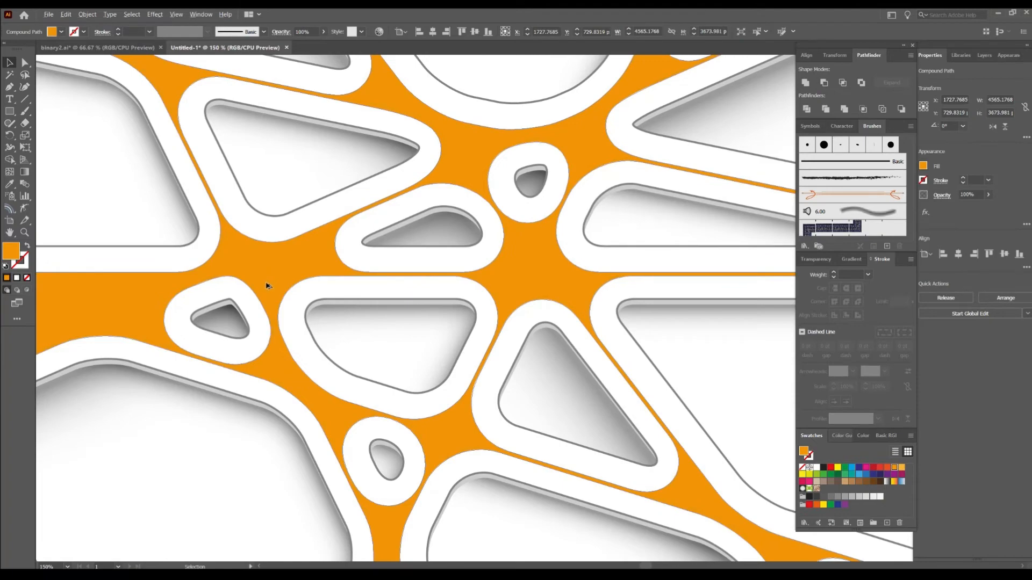
Examine how the orange inset sits within the strips across the whole artboard, leaving everything deselected.
{"action": "scroll", "coordinate": [267, 285], "scroll_direction": "down", "scroll_amount": 4}
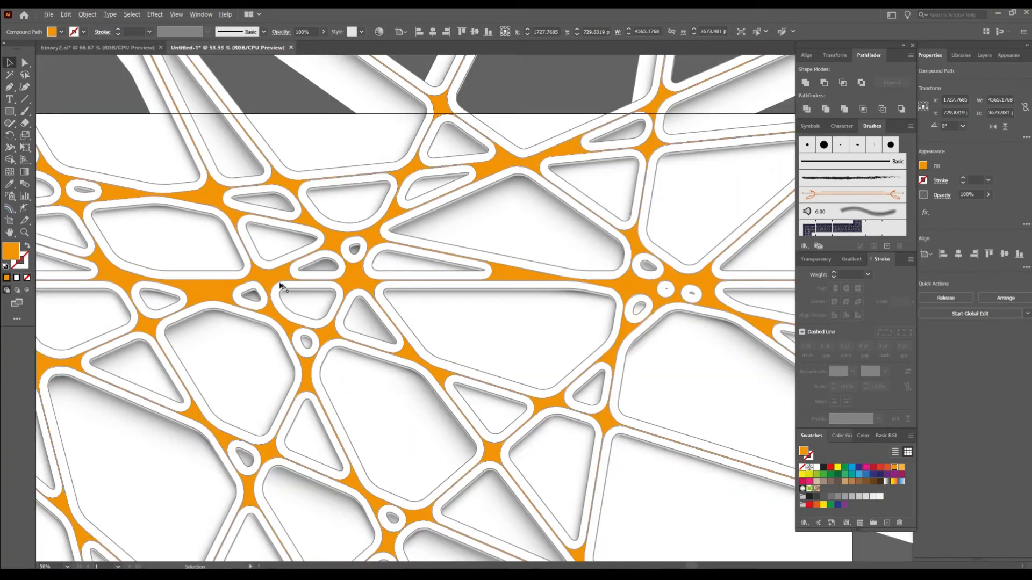
{"action": "left_click", "coordinate": [522, 116]}
{"action": "left_click_drag", "start_coordinate": [530, 90], "coordinate": [552, 108]}
{"action": "left_click", "coordinate": [483, 132]}
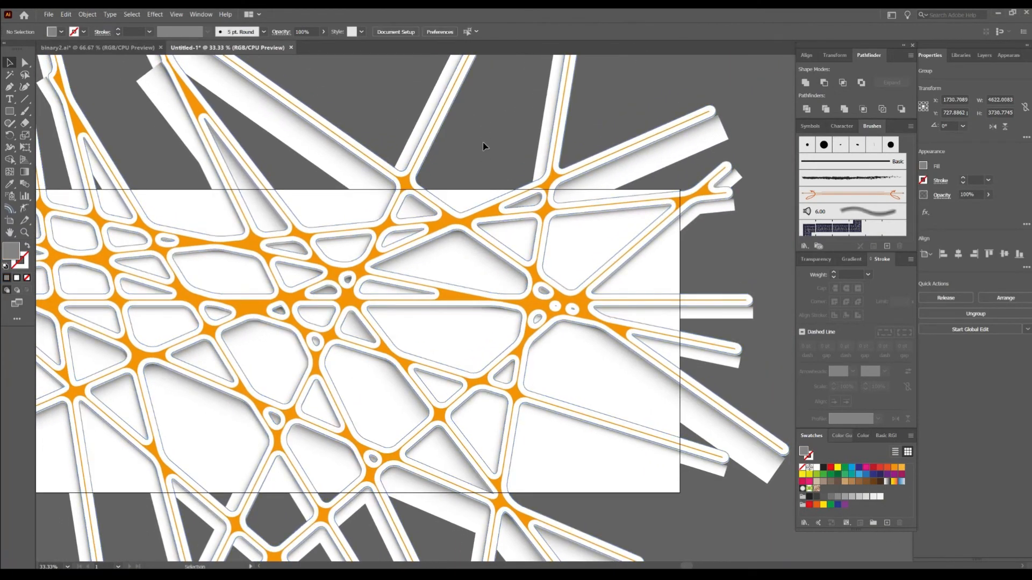
{"action": "scroll", "coordinate": [486, 156], "scroll_direction": "down", "scroll_amount": 1}
{"action": "left_click_drag", "start_coordinate": [475, 132], "coordinate": [489, 139]}
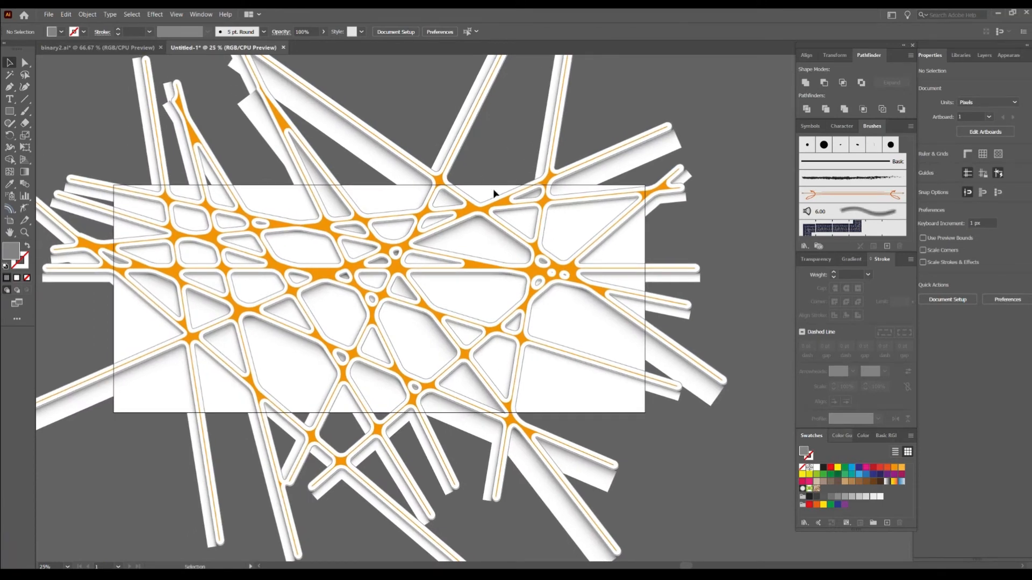
{"action": "scroll", "coordinate": [490, 189], "scroll_direction": "down", "scroll_amount": 1}
Draw a rectangle of about 4052 by 1516 px with the light radial gradient fill above the artwork.
{"action": "left_click_drag", "start_coordinate": [556, 161], "coordinate": [379, 260]}
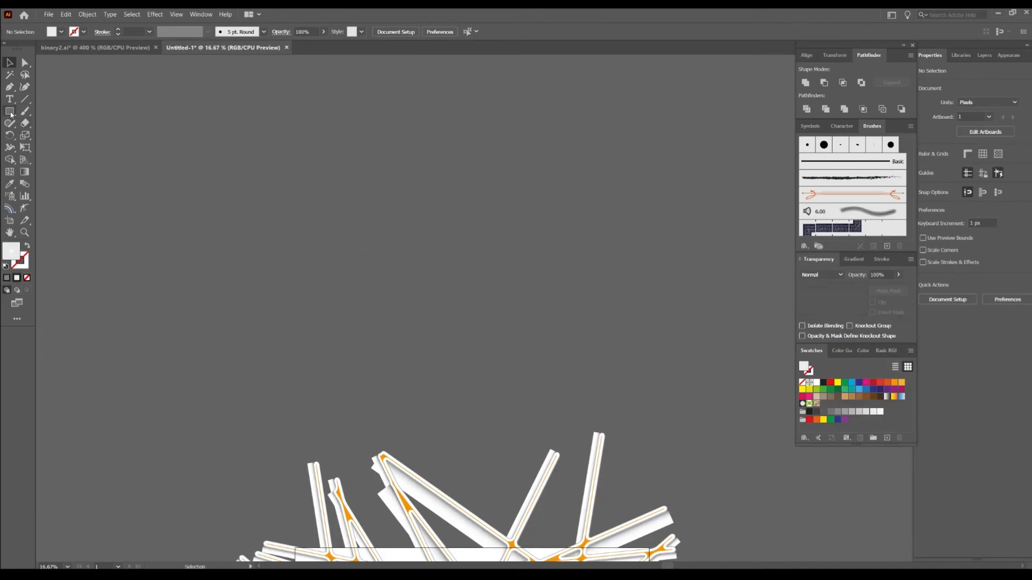
{"action": "left_click", "coordinate": [10, 113]}
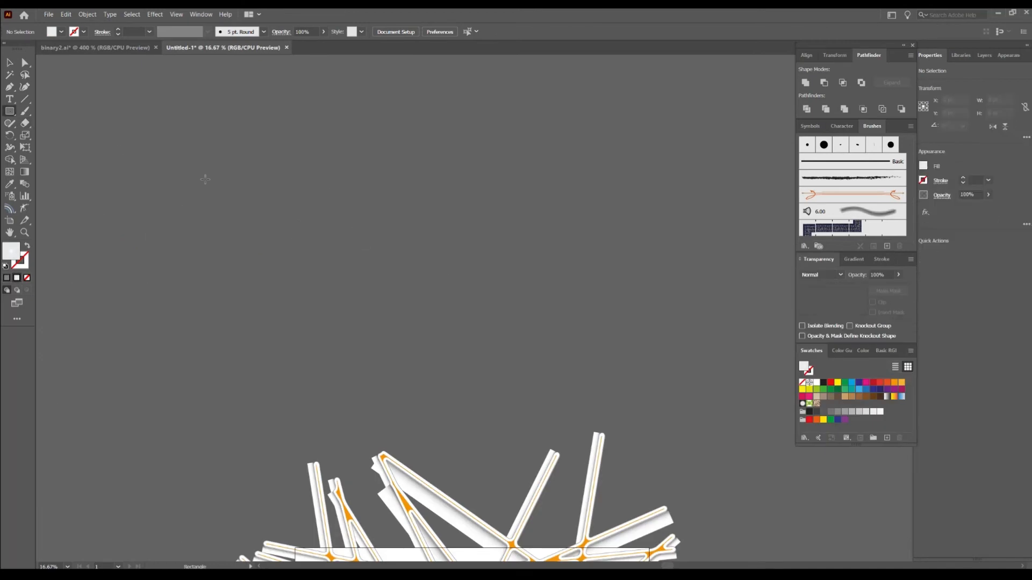
{"action": "left_click_drag", "start_coordinate": [157, 187], "coordinate": [567, 339]}
{"action": "left_click", "coordinate": [10, 62]}
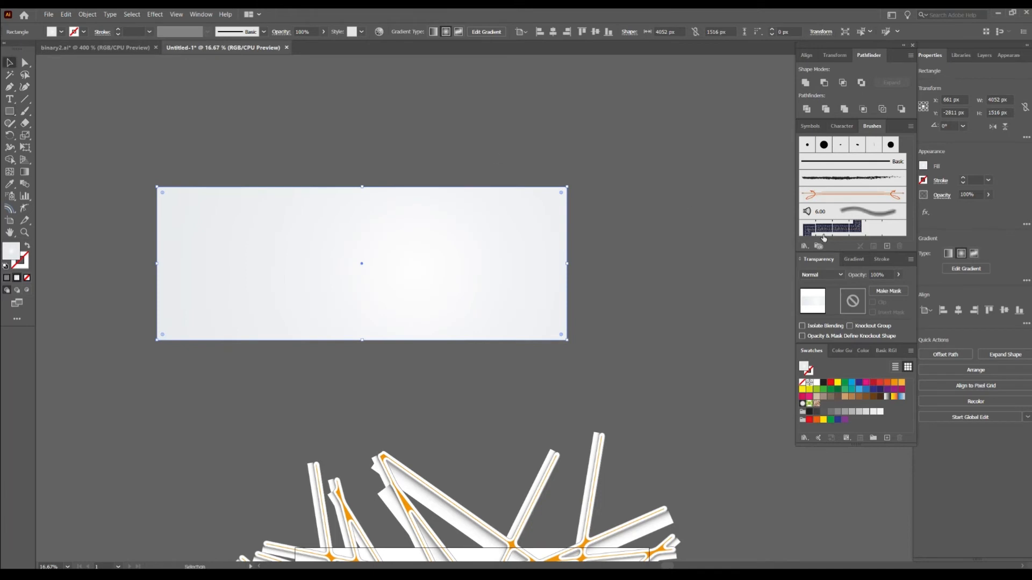
Shift the center of the rectangle's radial gradient slightly up and to the right with the Gradient tool.
{"action": "left_click", "coordinate": [852, 260]}
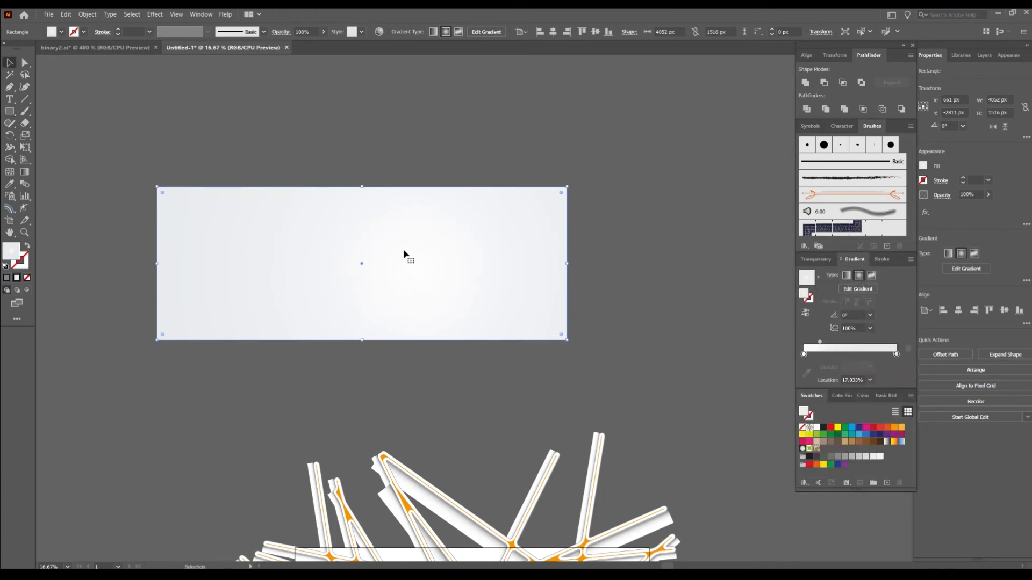
{"action": "key", "text": "g"}
{"action": "key", "text": "ctrl+minus"}
{"action": "key", "text": "ctrl+minus"}
{"action": "key", "text": "ctrl+minus"}
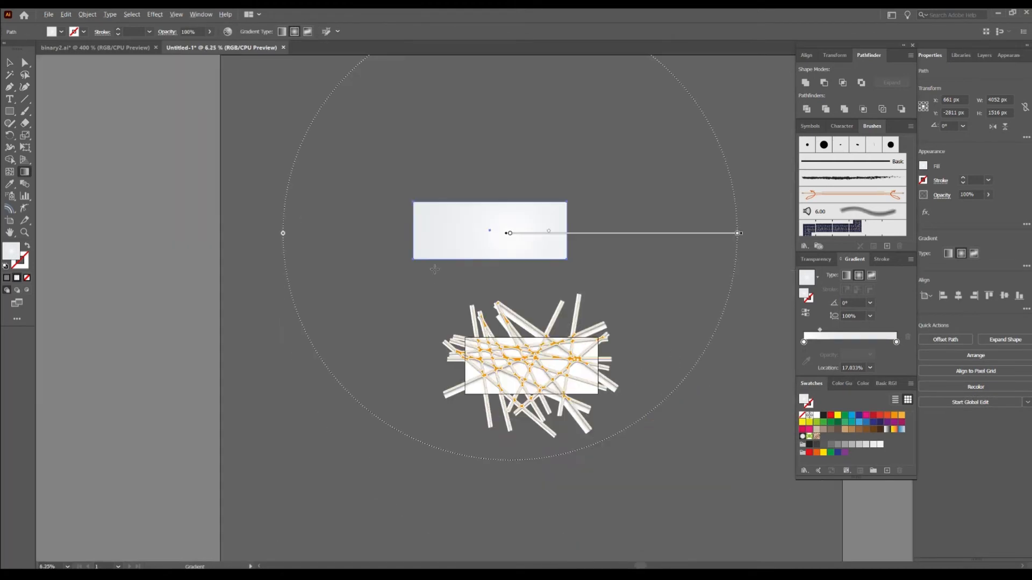
{"action": "left_click_drag", "start_coordinate": [520, 255], "coordinate": [466, 299]}
{"action": "scroll", "coordinate": [530, 270], "scroll_direction": "up", "scroll_amount": 1}
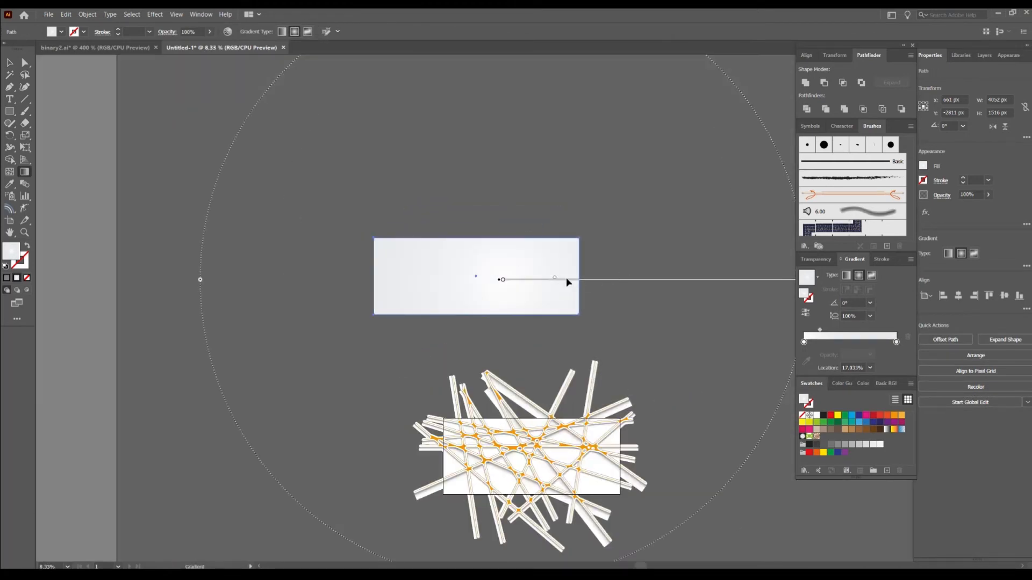
{"action": "key", "text": "ctrl+z"}
{"action": "left_click_drag", "start_coordinate": [502, 271], "coordinate": [577, 271]}
{"action": "key", "text": "ctrl+z"}
{"action": "left_click", "coordinate": [512, 272]}
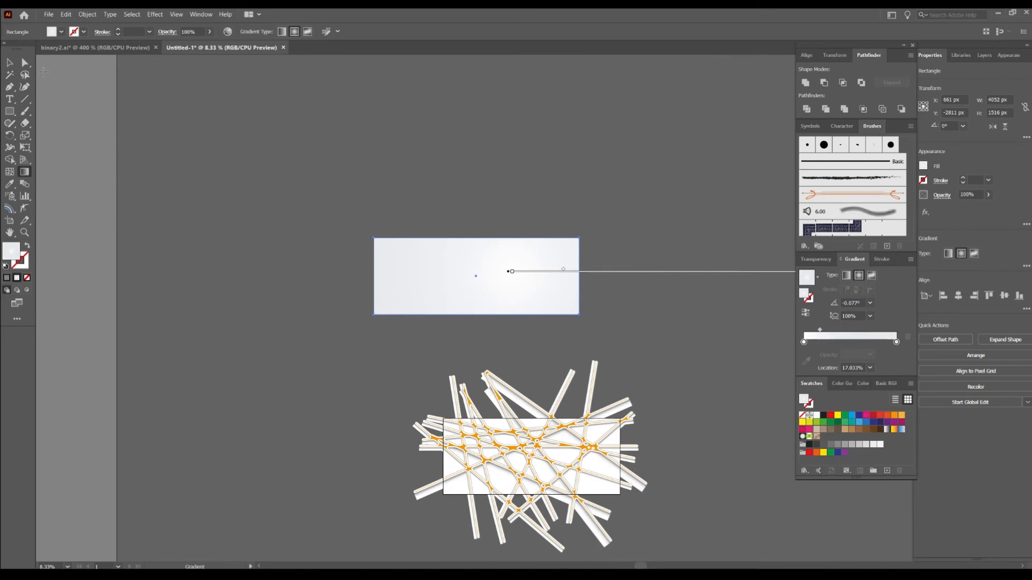
Duplicate the gradient rectangle horizontally to the right of the original and select the copy.
{"action": "left_click", "coordinate": [9, 62]}
{"action": "left_click", "coordinate": [557, 198]}
{"action": "left_click_drag", "start_coordinate": [551, 233], "coordinate": [158, 201]}
{"action": "left_click_drag", "start_coordinate": [147, 250], "coordinate": [215, 240]}
{"action": "key", "text": "ctrl+="}
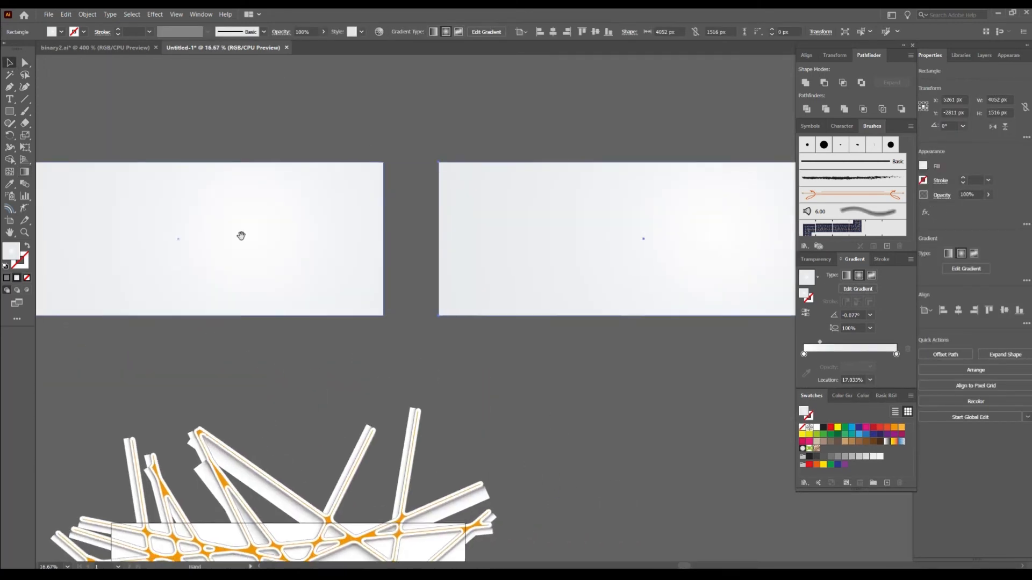
{"action": "left_click_drag", "start_coordinate": [558, 269], "coordinate": [353, 272]}
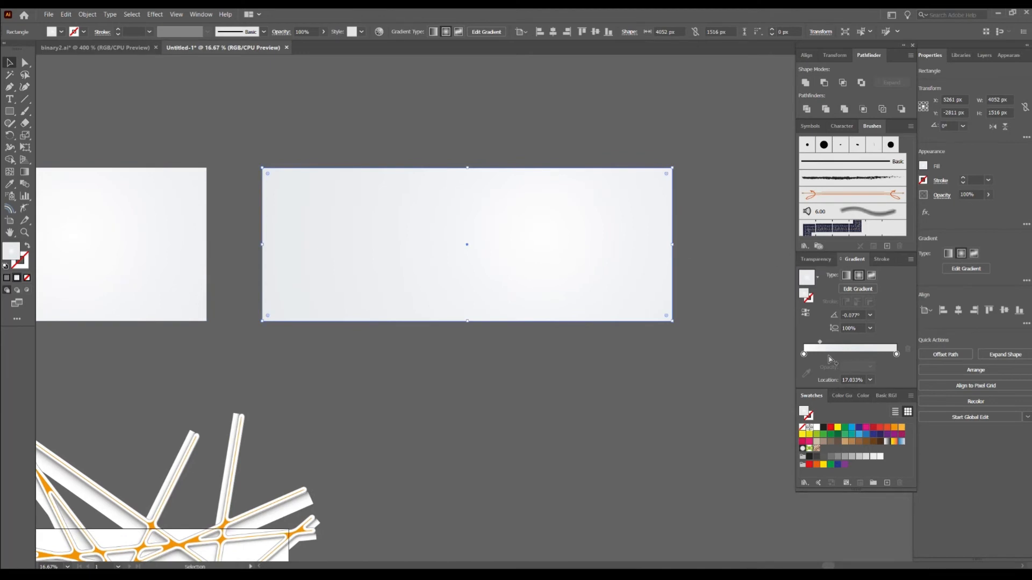
Recolor the rectangle copy's radial gradient with a gray center stop and a white outer stop.
{"action": "left_click_drag", "start_coordinate": [850, 459], "coordinate": [895, 354]}
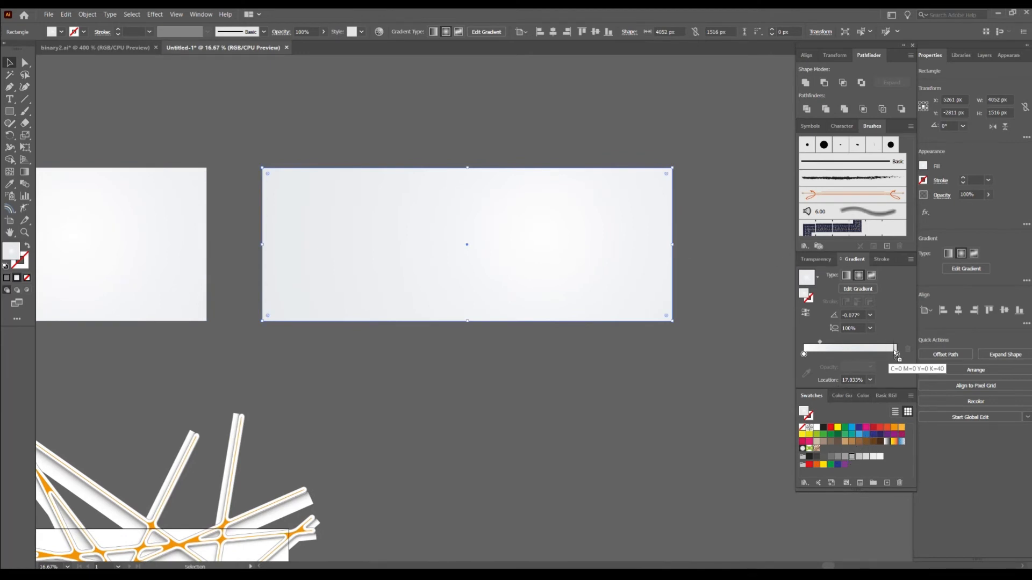
{"action": "left_click_drag", "start_coordinate": [806, 355], "coordinate": [804, 354]}
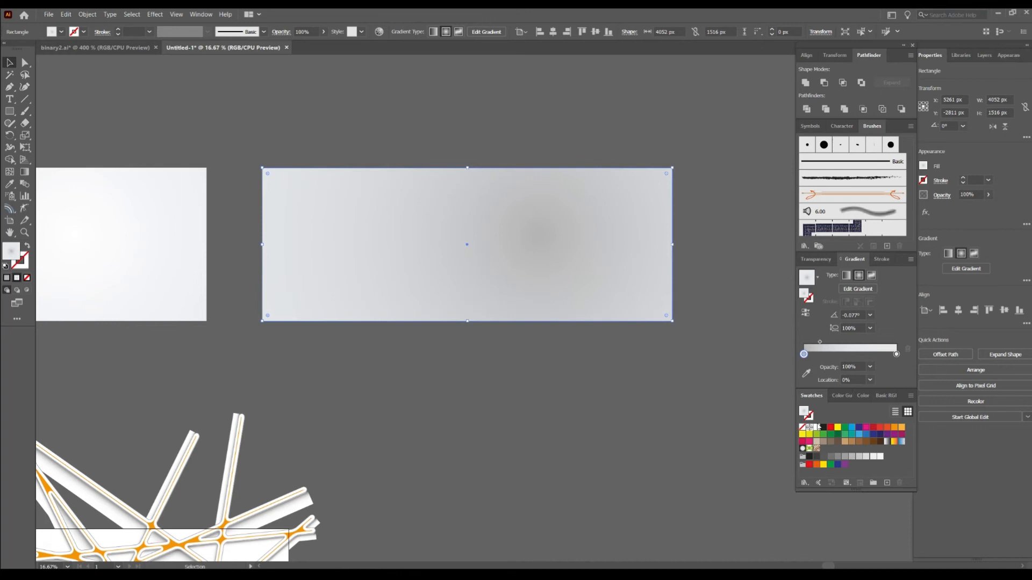
{"action": "left_click_drag", "start_coordinate": [896, 356], "coordinate": [896, 355]}
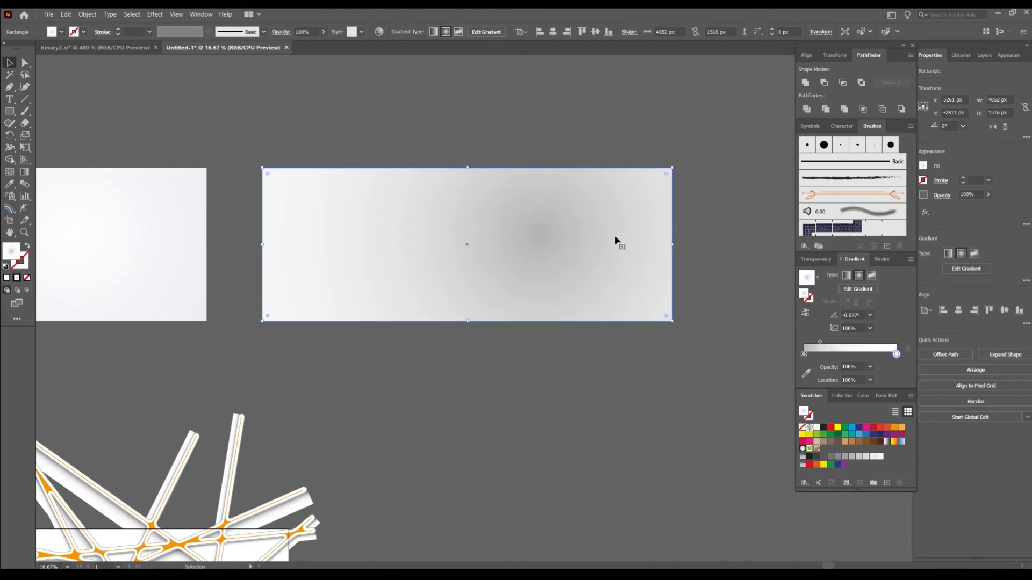
Redraw the gray radial gradient horizontally from the right part of the rectangle copy to a point well beyond its right edge.
{"action": "key", "text": "g"}
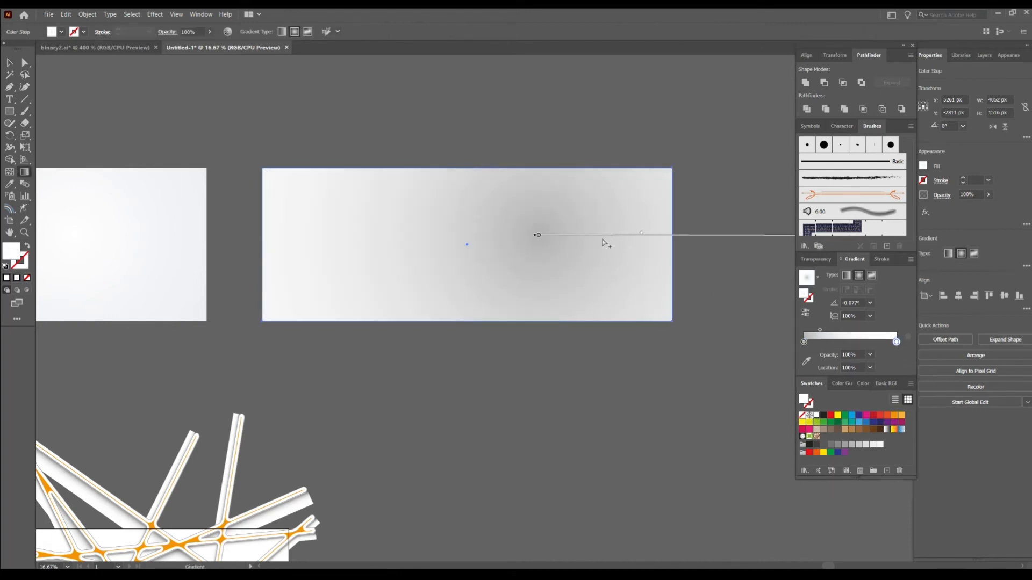
{"action": "left_click", "coordinate": [539, 237]}
{"action": "mouse_move", "coordinate": [536, 239]}
{"action": "left_mouse_down"}
{"action": "mouse_move", "coordinate": [522, 252]}
{"action": "mouse_move", "coordinate": [514, 239]}
{"action": "left_mouse_up"}
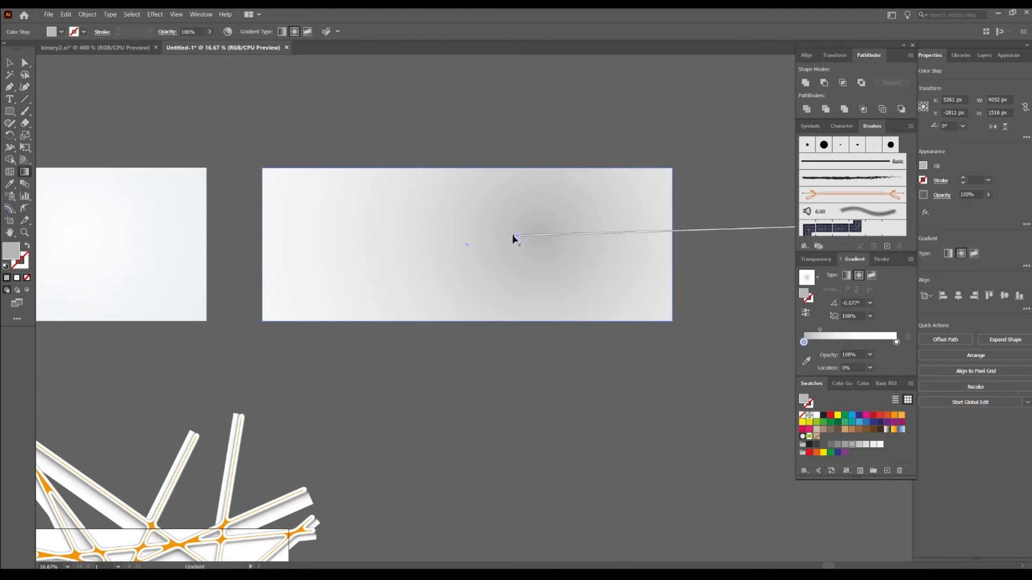
{"action": "scroll", "coordinate": [553, 250], "scroll_direction": "down", "scroll_amount": 1}
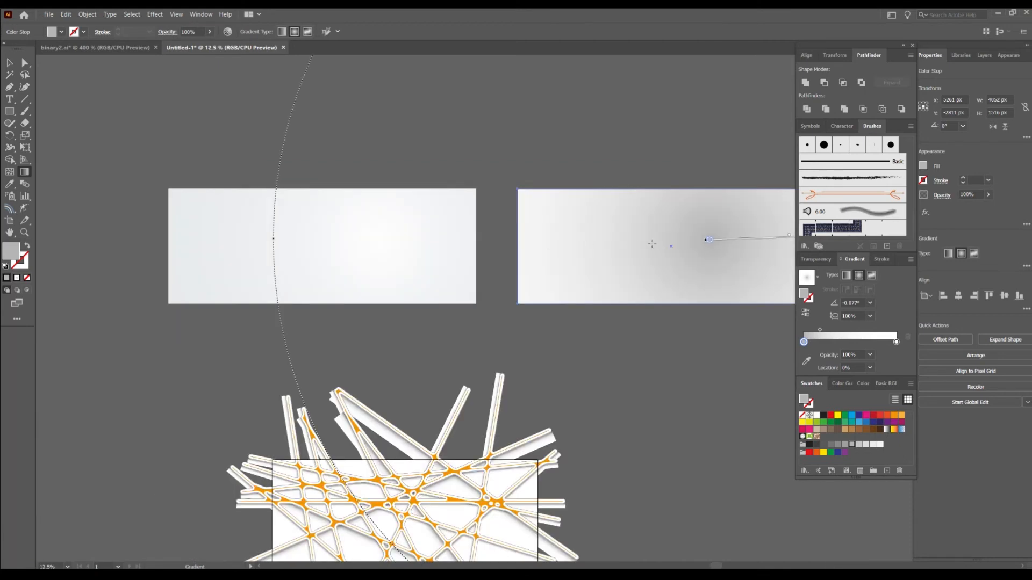
{"action": "left_click_drag", "start_coordinate": [680, 250], "coordinate": [444, 250]}
{"action": "left_click_drag", "start_coordinate": [516, 255], "coordinate": [766, 250]}
{"action": "left_click_drag", "start_coordinate": [519, 242], "coordinate": [786, 237]}
{"action": "key", "text": "v"}
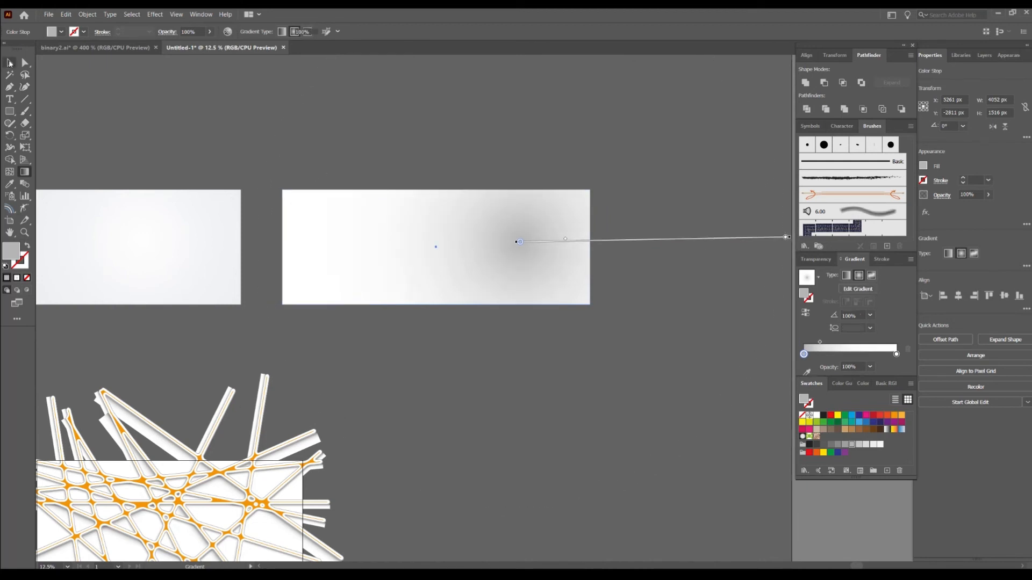
Set the gray gradient rectangle's blending mode to Overlay and deselect it.
{"action": "left_click", "coordinate": [819, 259]}
{"action": "left_click", "coordinate": [823, 273]}
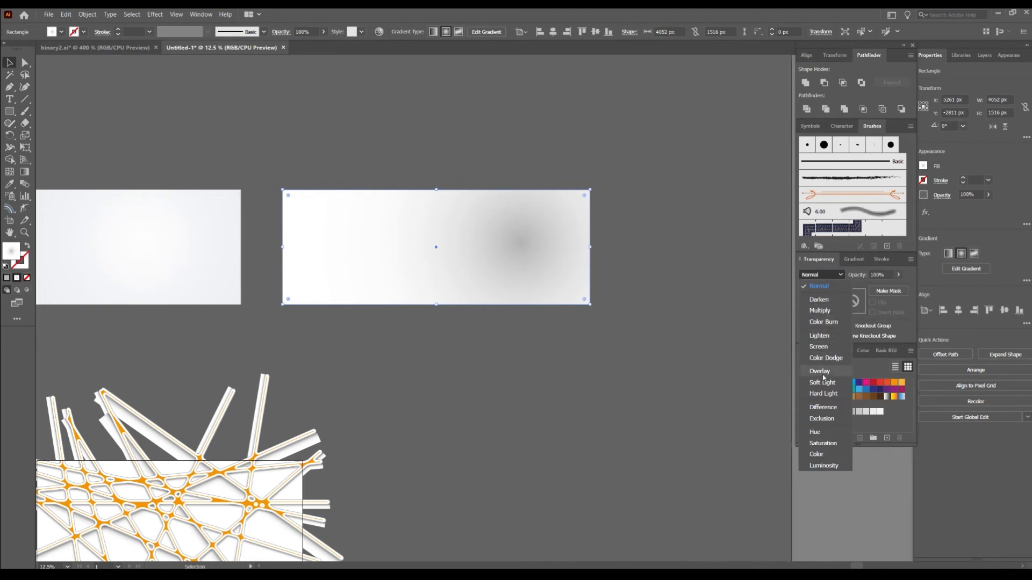
{"action": "left_click", "coordinate": [824, 378]}
{"action": "scroll", "coordinate": [555, 134], "scroll_direction": "left", "scroll_amount": 5}
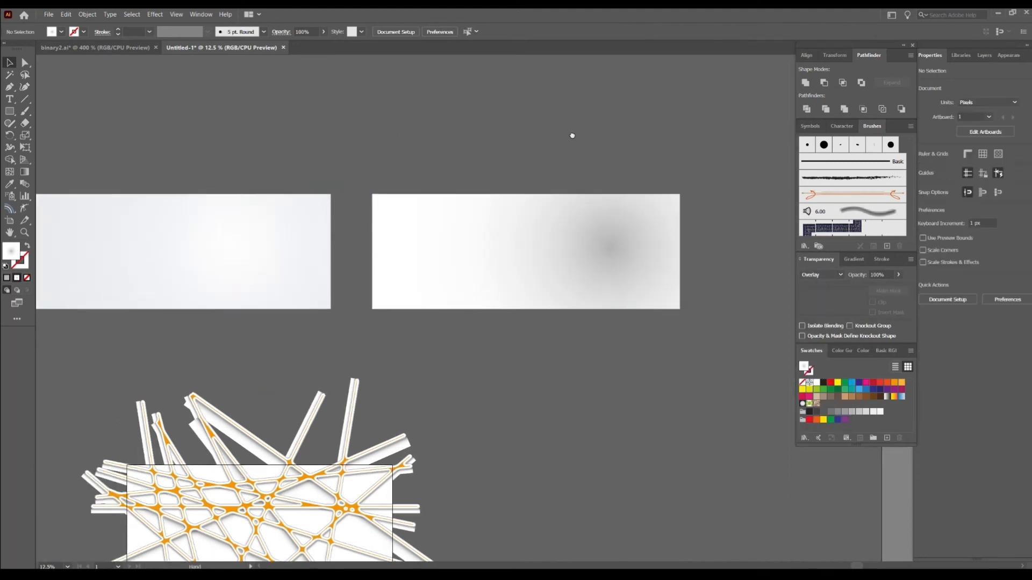
Move the light gradient rectangle down over the artboard, behind the strips, and deselect it.
{"action": "left_click", "coordinate": [416, 233]}
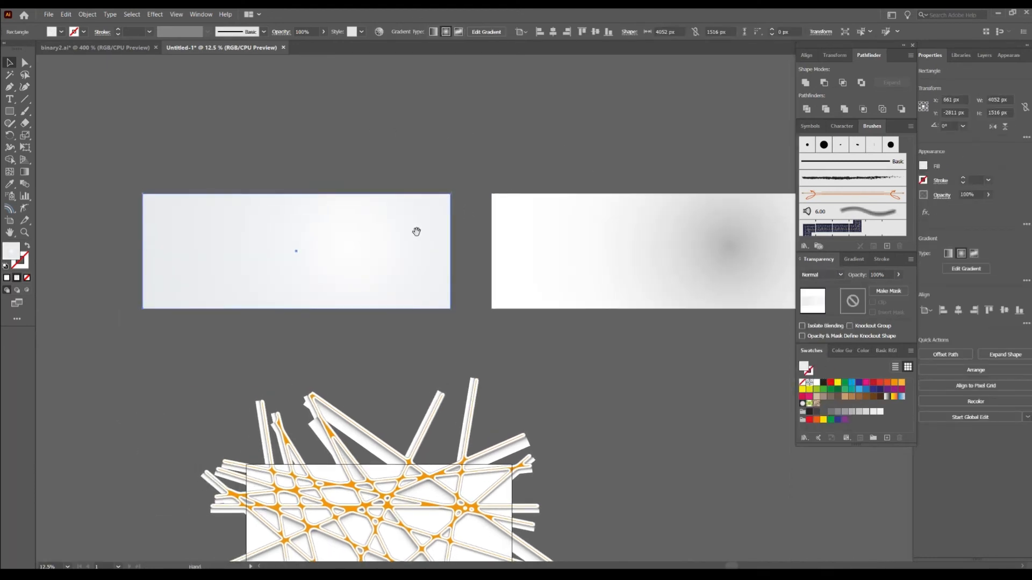
{"action": "left_click_drag", "start_coordinate": [411, 232], "coordinate": [454, 461]}
{"action": "left_click_drag", "start_coordinate": [566, 426], "coordinate": [596, 327]}
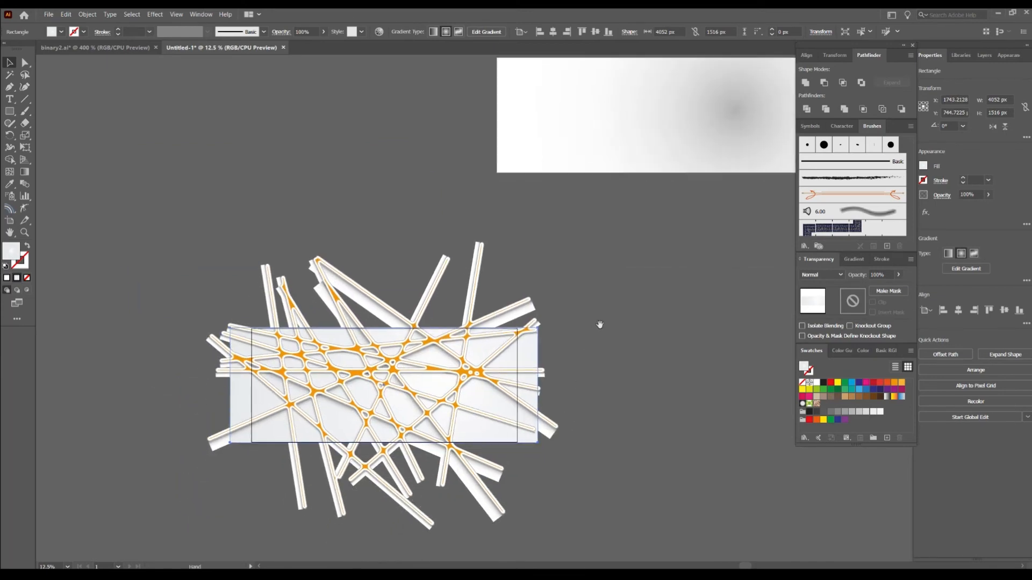
{"action": "left_click", "coordinate": [597, 326]}
{"action": "scroll", "coordinate": [523, 359], "scroll_direction": "up", "scroll_amount": 1}
{"action": "left_click", "coordinate": [495, 355]}
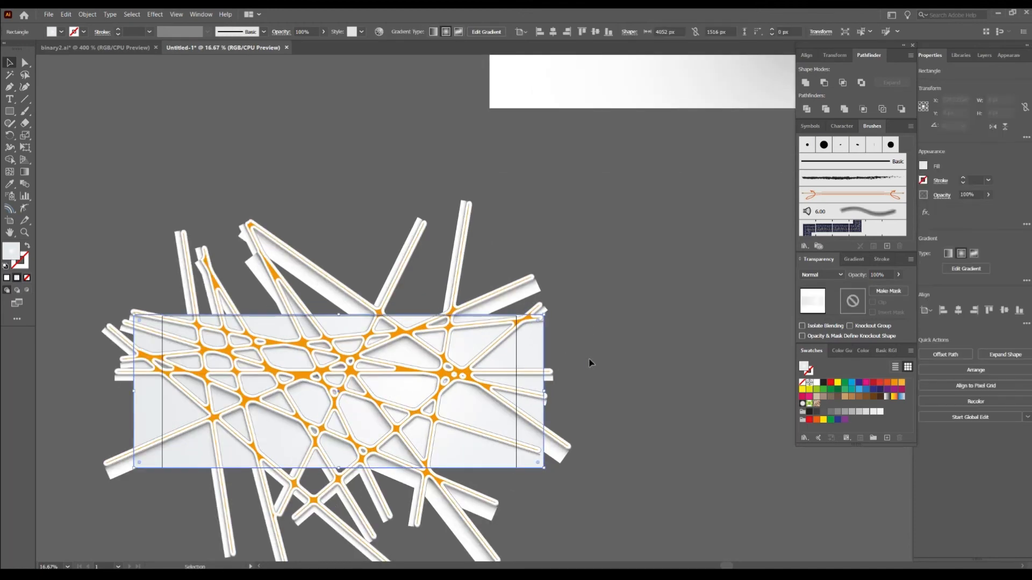
{"action": "scroll", "coordinate": [647, 302], "scroll_direction": "down", "scroll_amount": 1}
{"action": "left_click", "coordinate": [646, 300]}
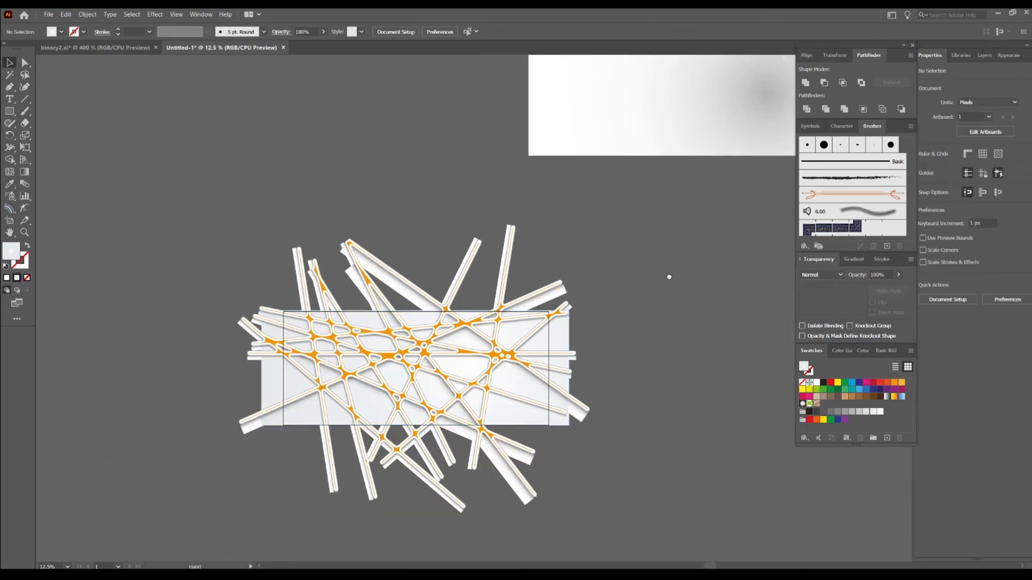
Move the Overlay gradient rectangle on top of the strips, aligned with the light gradient rectangle on the artboard.
{"action": "left_click_drag", "start_coordinate": [675, 270], "coordinate": [648, 295]}
{"action": "left_click_drag", "start_coordinate": [720, 130], "coordinate": [454, 403]}
{"action": "scroll", "coordinate": [454, 402], "scroll_direction": "up", "scroll_amount": 3}
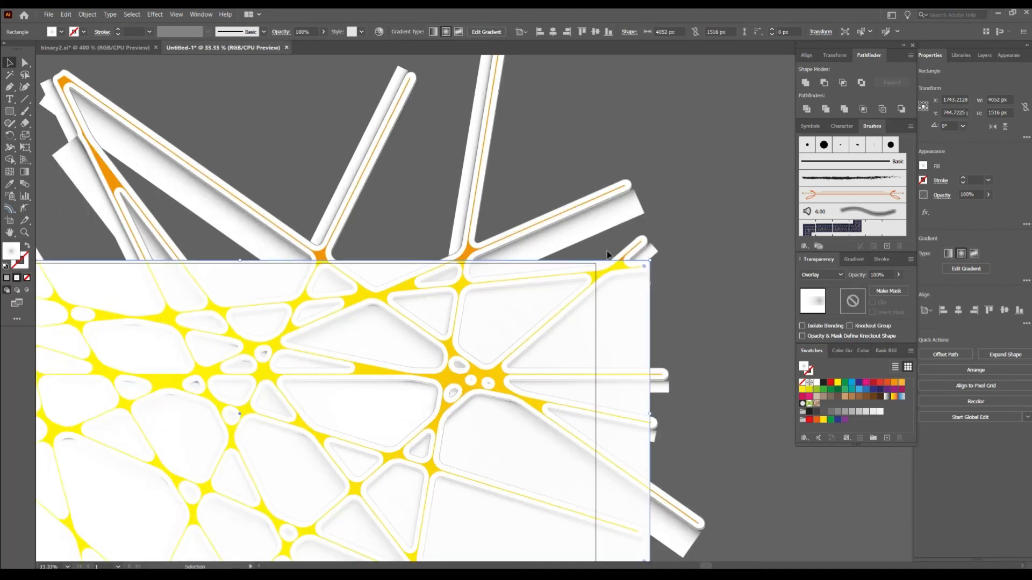
Set the orange inset layer's opacity to 50% and change its fill to light blue, leaving everything deselected.
{"action": "scroll", "coordinate": [483, 258], "scroll_direction": "up", "scroll_amount": 2}
{"action": "left_click", "coordinate": [449, 242]}
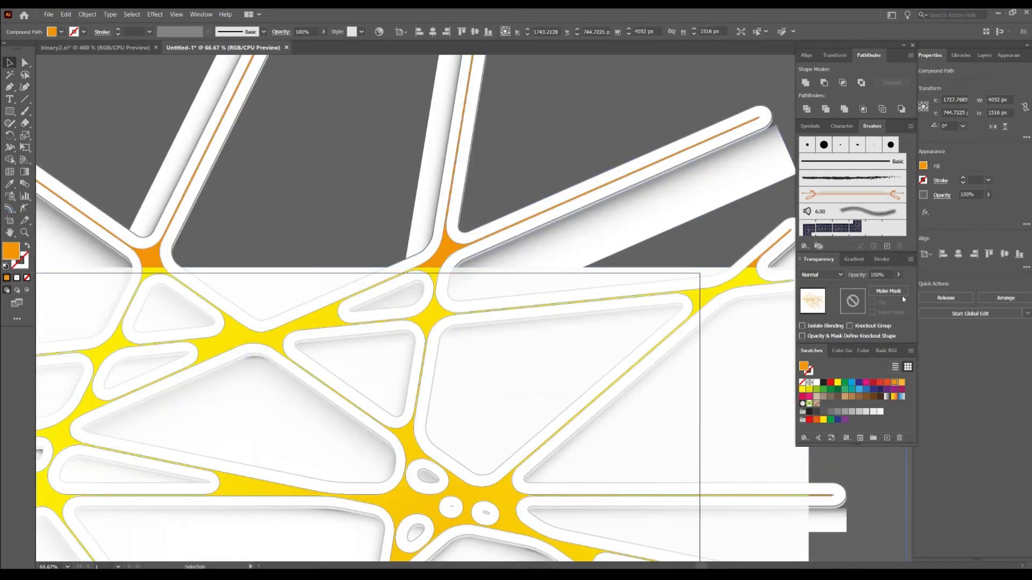
{"action": "left_click", "coordinate": [876, 275]}
{"action": "type", "text": "50"}
{"action": "key", "text": "Return"}
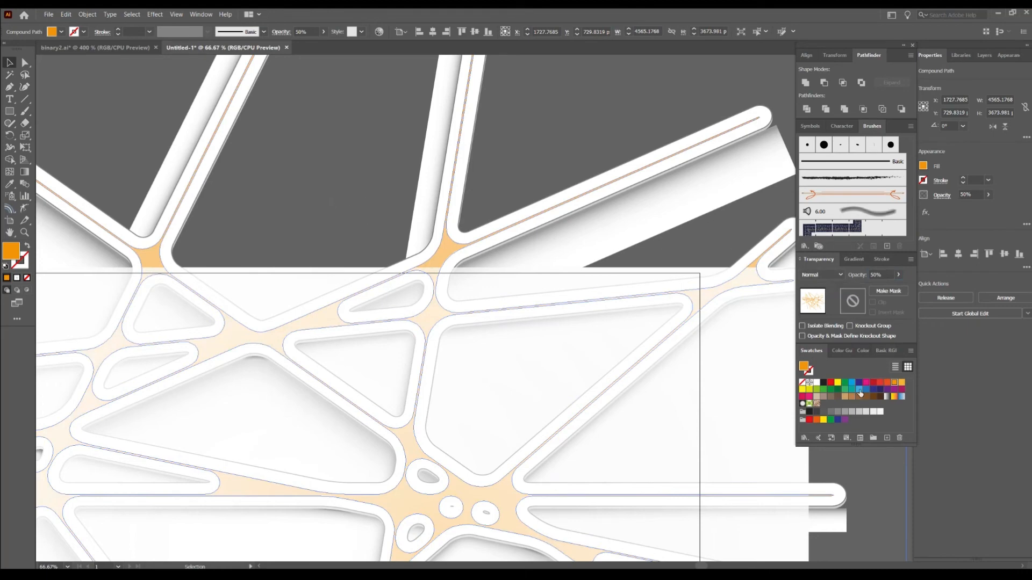
{"action": "key", "text": "ctrl+shift+a"}
{"action": "scroll", "coordinate": [609, 342], "scroll_direction": "down", "scroll_amount": 2}
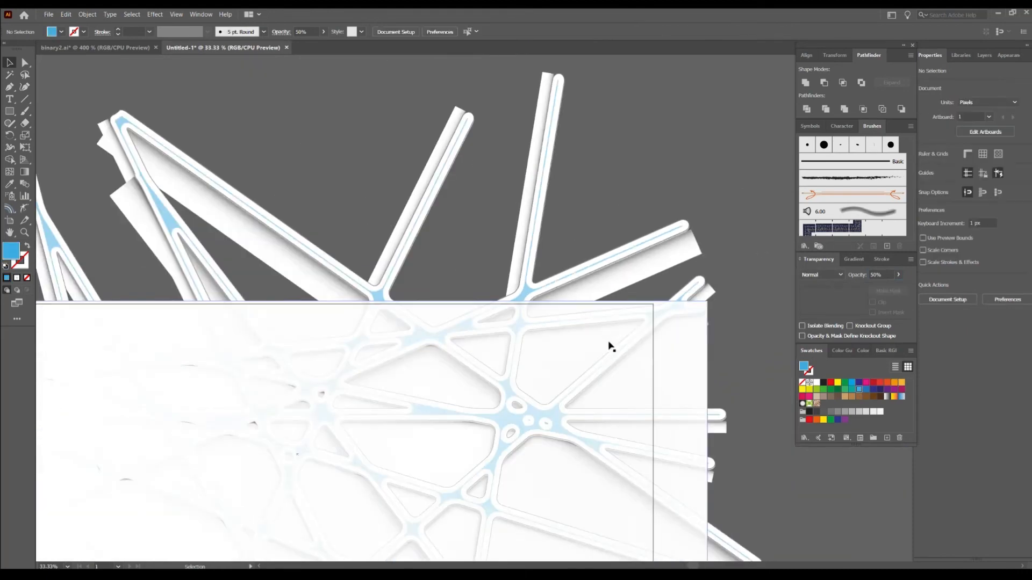
Move the midpoint of the Overlay rectangle's radial gradient to about 34.57%.
{"action": "left_click_drag", "start_coordinate": [617, 373], "coordinate": [654, 194]}
{"action": "scroll", "coordinate": [637, 246], "scroll_direction": "up", "scroll_amount": 2}
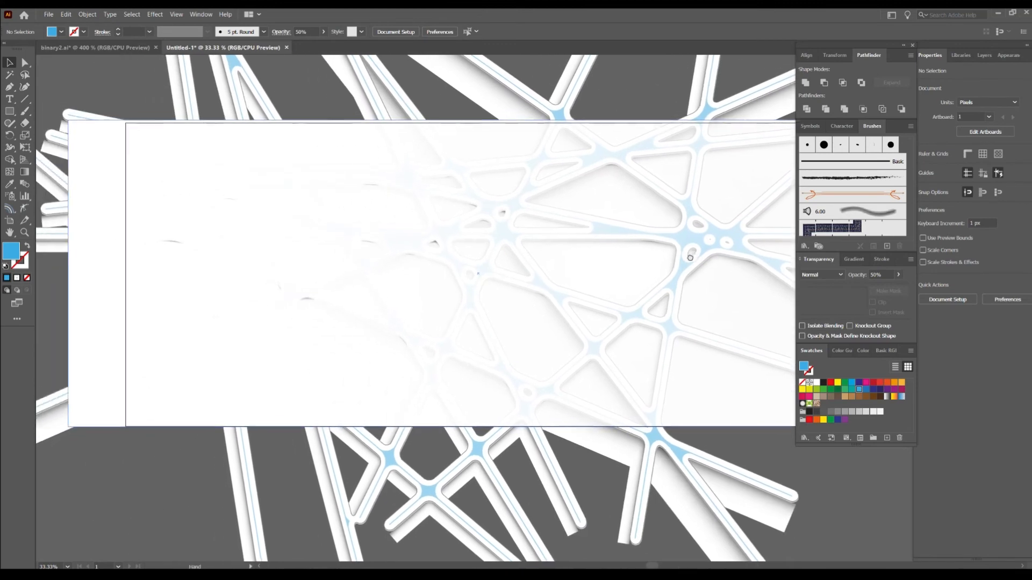
{"action": "scroll", "coordinate": [430, 247], "scroll_direction": "up", "scroll_amount": 2}
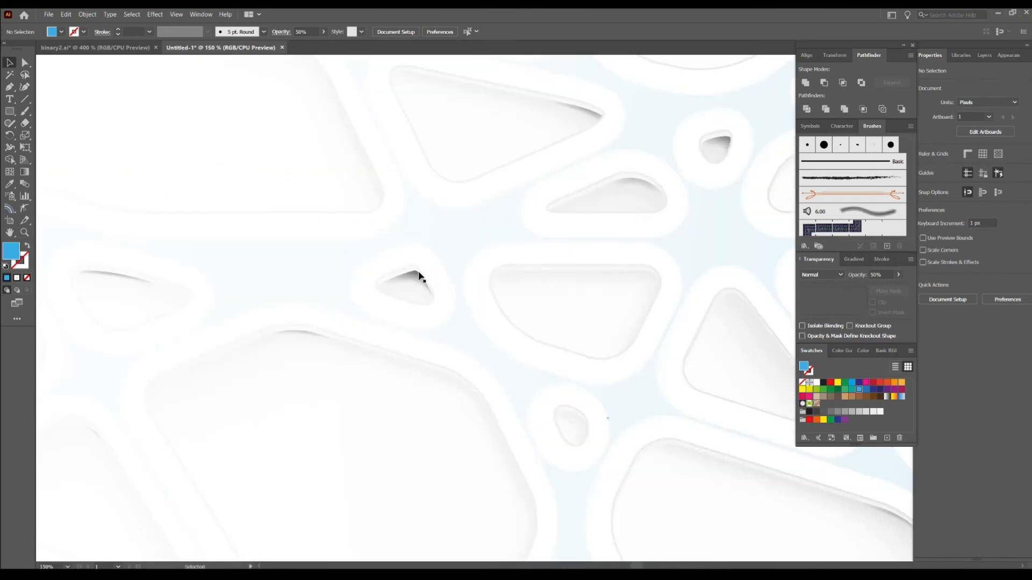
{"action": "scroll", "coordinate": [420, 277], "scroll_direction": "down", "scroll_amount": 3}
{"action": "left_click_drag", "start_coordinate": [543, 285], "coordinate": [506, 309]}
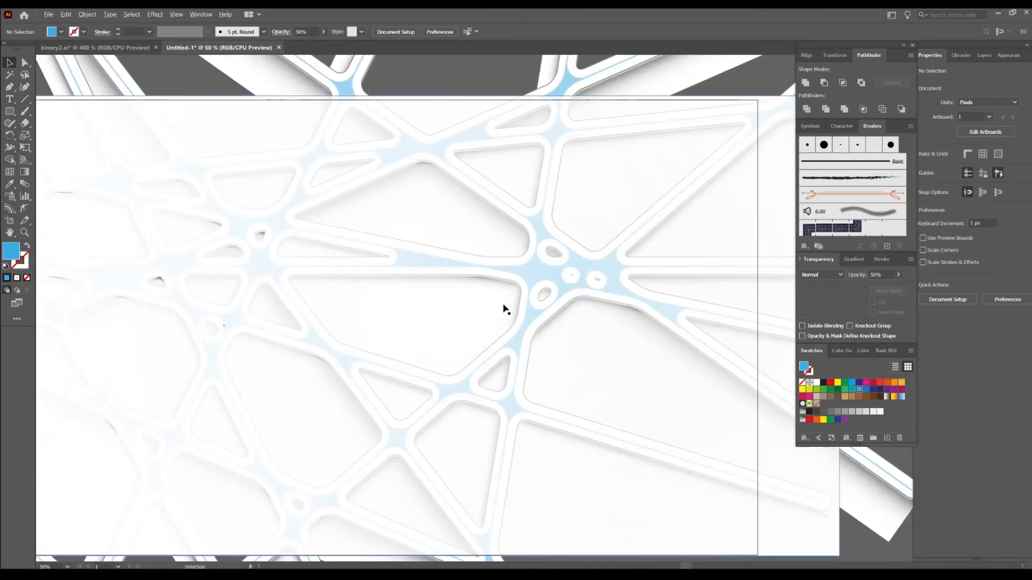
{"action": "scroll", "coordinate": [505, 309], "scroll_direction": "down", "scroll_amount": 1}
{"action": "left_click", "coordinate": [573, 337]}
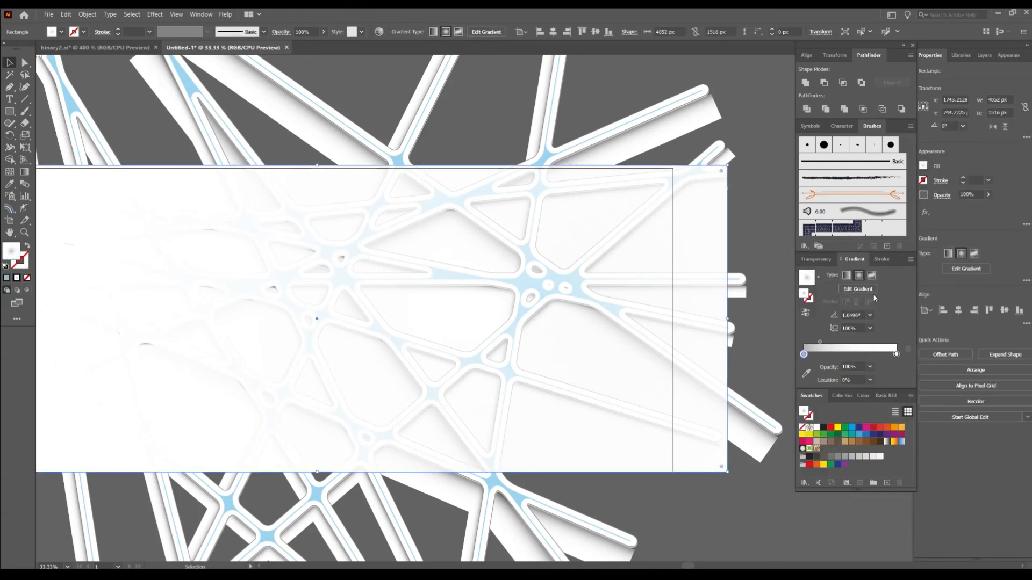
{"action": "left_click_drag", "start_coordinate": [820, 342], "coordinate": [836, 342]}
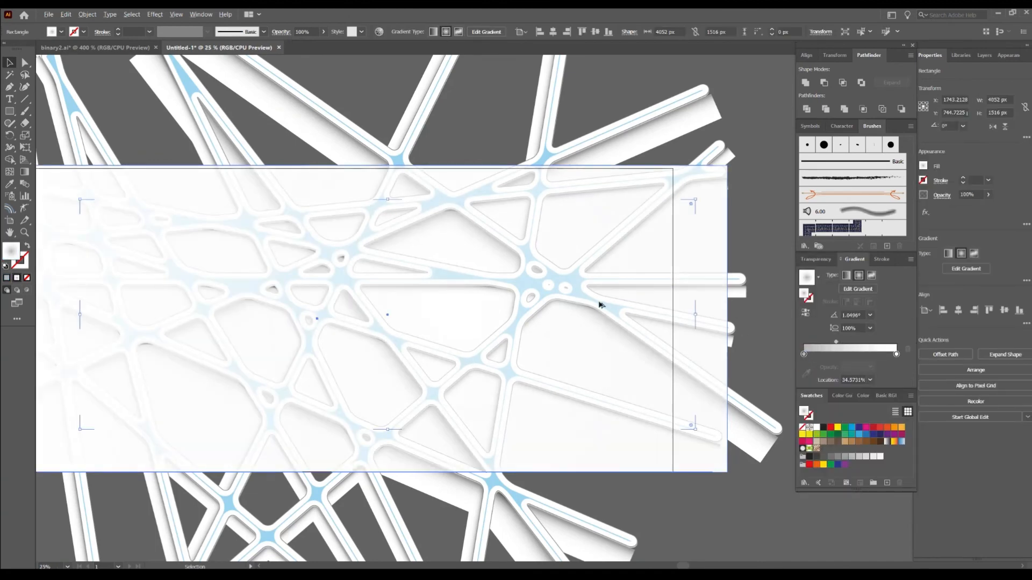
Redraw the Overlay rectangle's radial gradient horizontally from near its right side to just inside its left edge.
{"action": "scroll", "coordinate": [599, 302], "scroll_direction": "down", "scroll_amount": 1}
{"action": "key", "text": "g"}
{"action": "left_click_drag", "start_coordinate": [664, 316], "coordinate": [398, 316]}
{"action": "left_click_drag", "start_coordinate": [617, 327], "coordinate": [368, 328]}
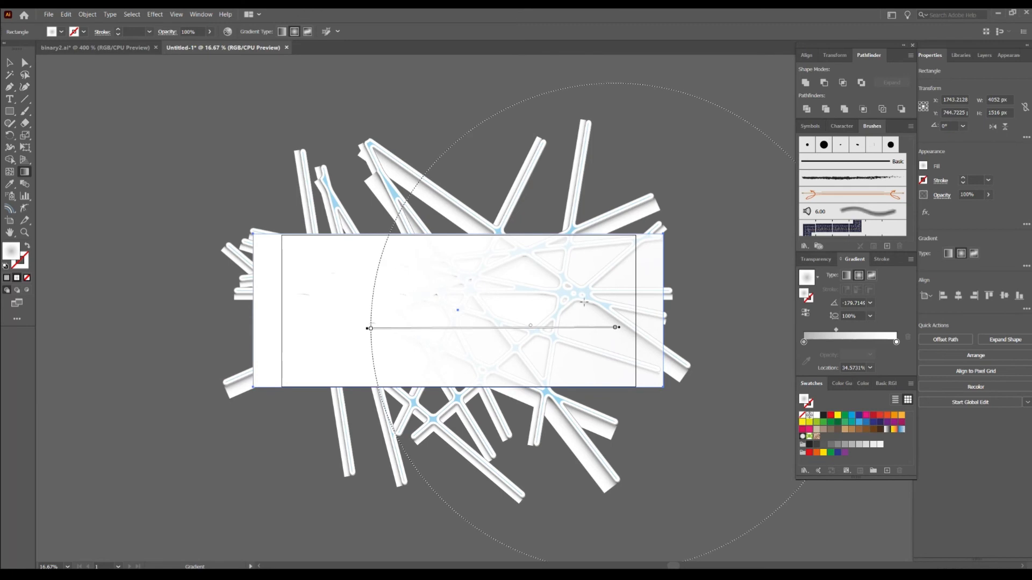
{"action": "left_click_drag", "start_coordinate": [604, 307], "coordinate": [259, 306]}
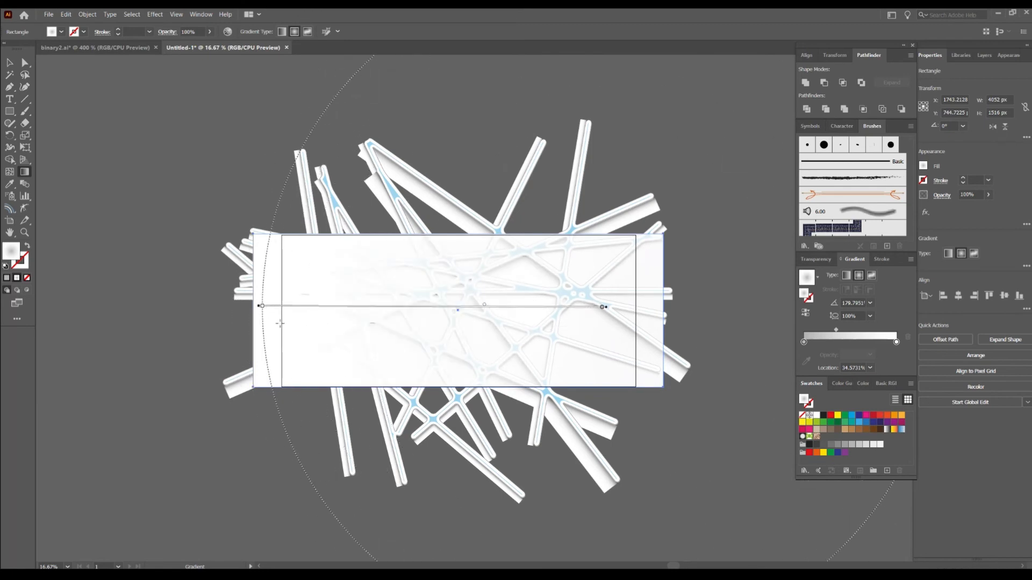
{"action": "left_click", "coordinate": [9, 63]}
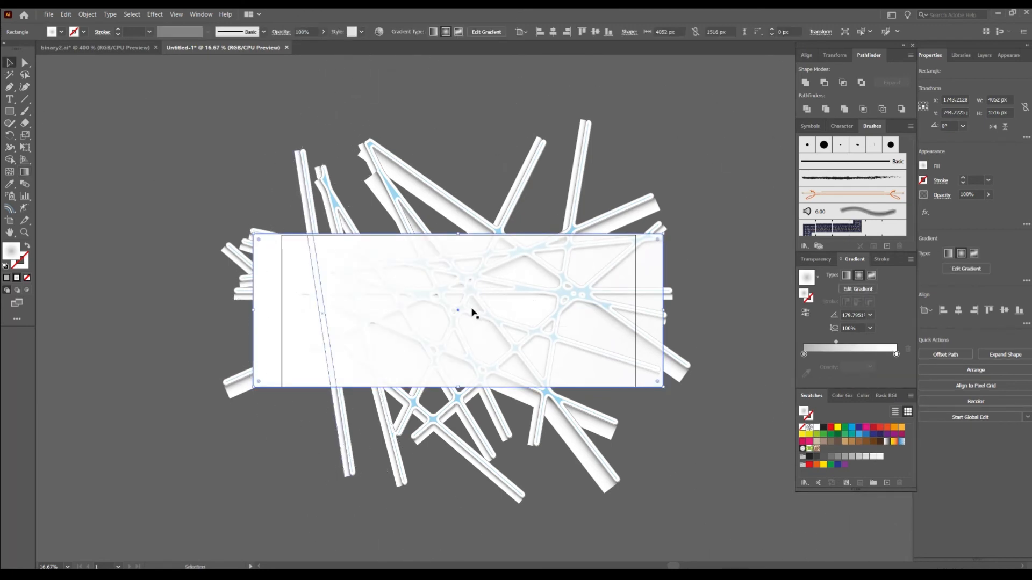
Lighten the horizontal strip's gradient shadow by setting its dark stop to C=0 M=0 Y=0 K=20.
{"action": "key", "text": "ctrl+shift+a"}
{"action": "scroll", "coordinate": [468, 309], "scroll_direction": "up", "scroll_amount": 4}
{"action": "scroll", "coordinate": [464, 308], "scroll_direction": "up", "scroll_amount": 1}
{"action": "left_click_drag", "start_coordinate": [308, 222], "coordinate": [339, 263]}
{"action": "scroll", "coordinate": [322, 266], "scroll_direction": "down", "scroll_amount": 2}
{"action": "scroll", "coordinate": [597, 269], "scroll_direction": "down", "scroll_amount": 2}
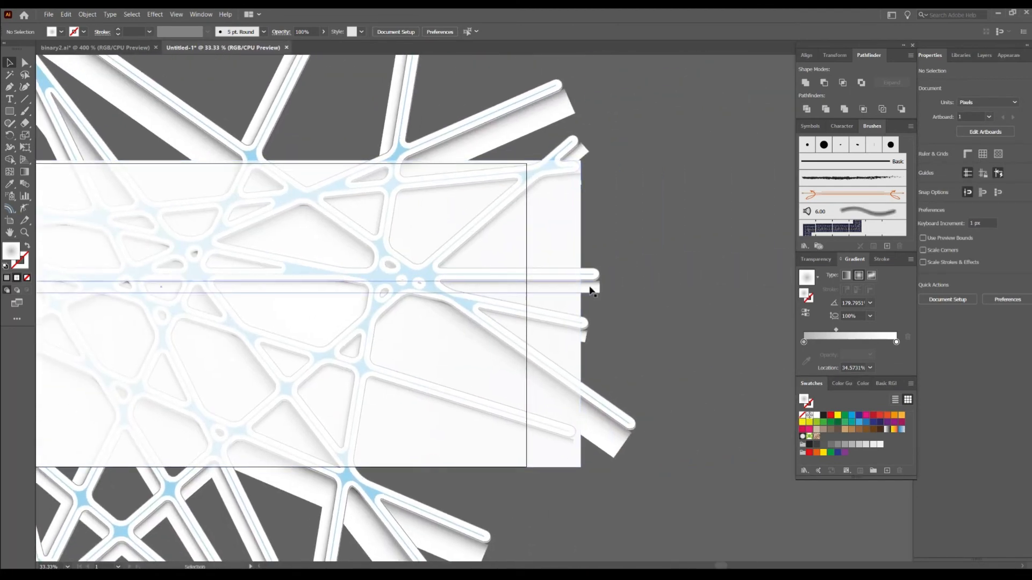
{"action": "left_click", "coordinate": [593, 291]}
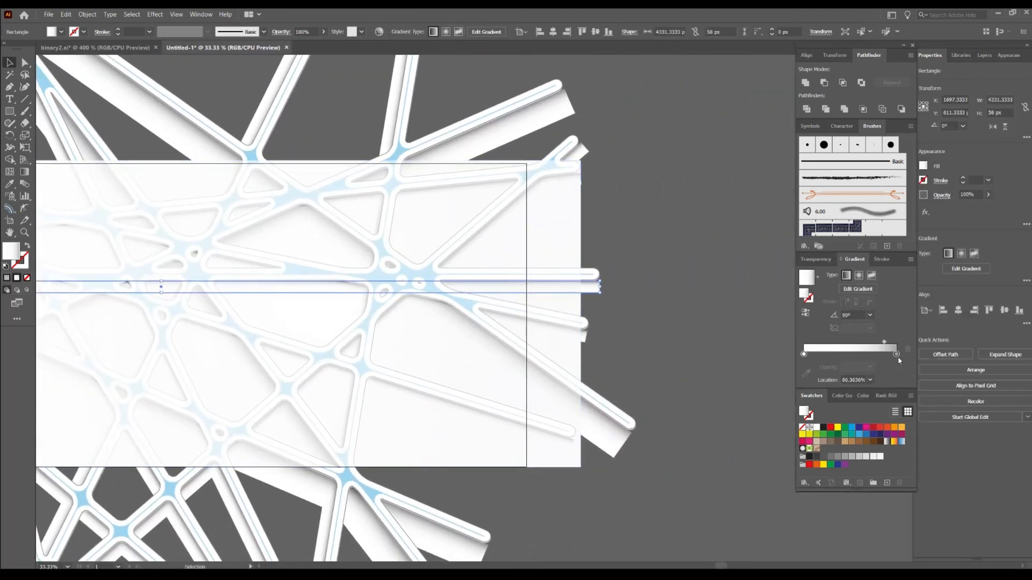
{"action": "left_click", "coordinate": [896, 354]}
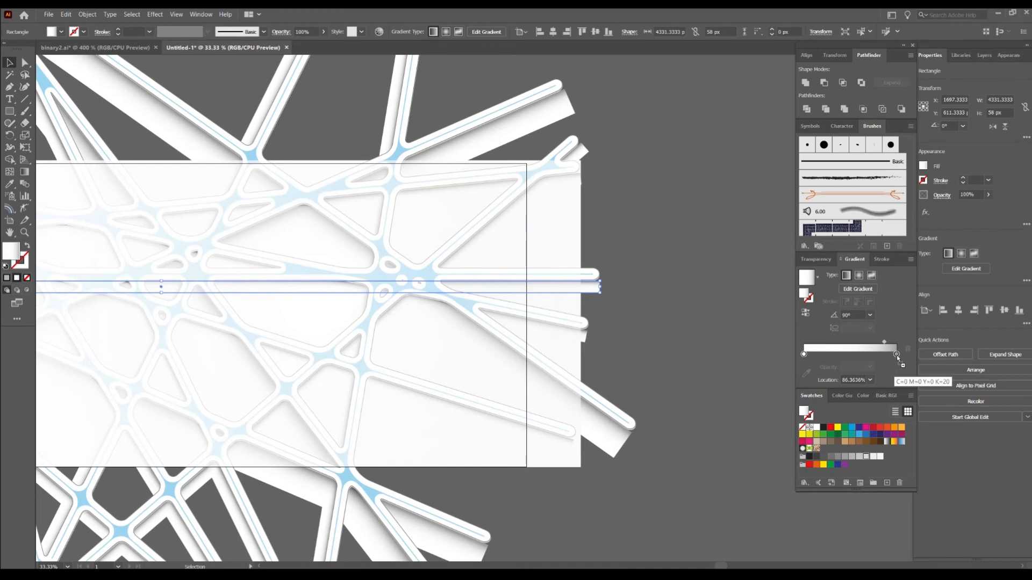
{"action": "left_click", "coordinate": [758, 284]}
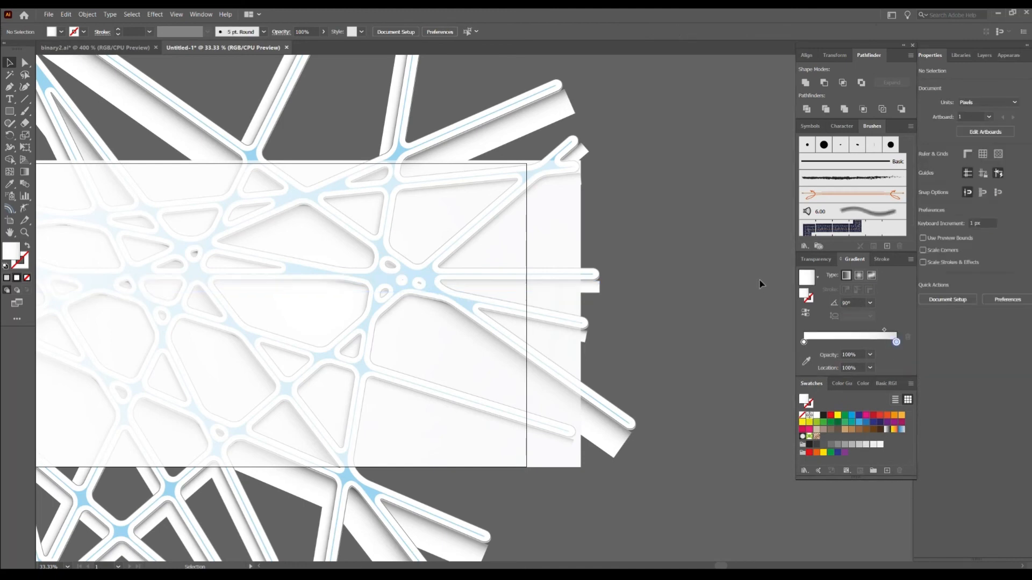
Set the dark gradient stop of the upper-right and lower-right diagonal strips' shadows to C=0 M=0 Y=0 K=20.
{"action": "left_click", "coordinate": [460, 183]}
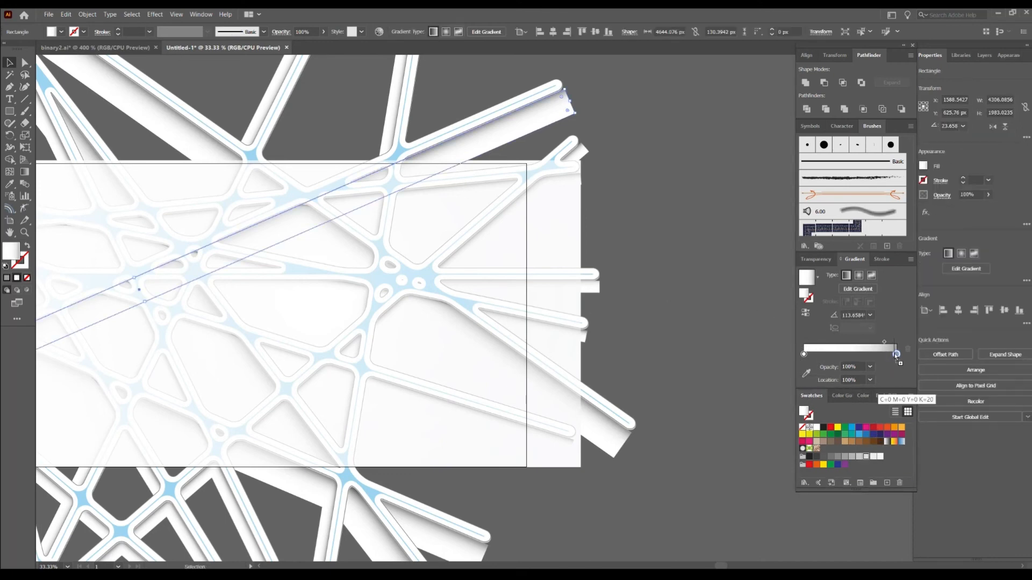
{"action": "left_click", "coordinate": [707, 246]}
{"action": "left_click_drag", "start_coordinate": [617, 210], "coordinate": [728, 176]}
{"action": "left_click_drag", "start_coordinate": [601, 209], "coordinate": [634, 194]}
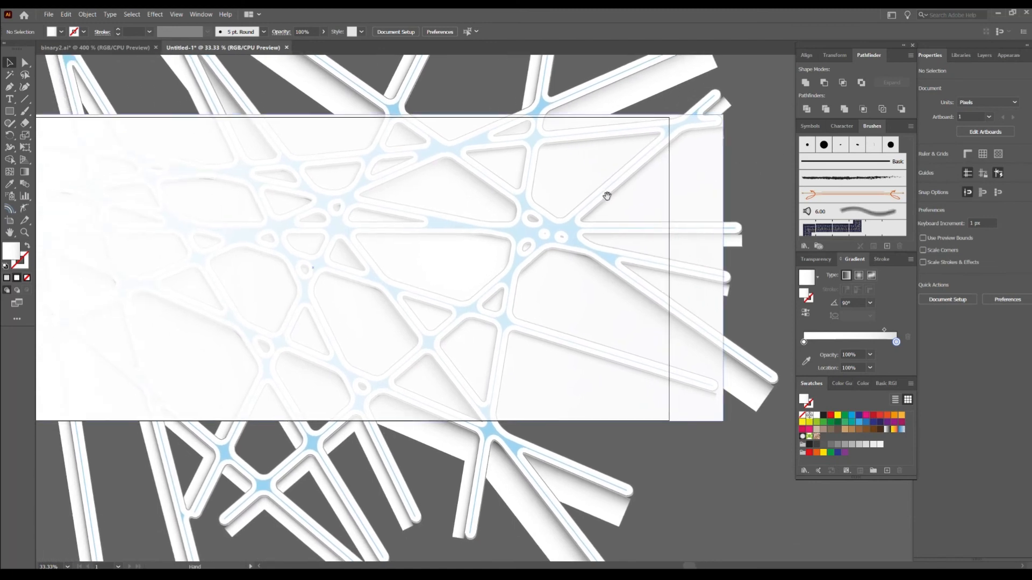
{"action": "left_click", "coordinate": [602, 515]}
{"action": "left_click_drag", "start_coordinate": [867, 457], "coordinate": [896, 355]}
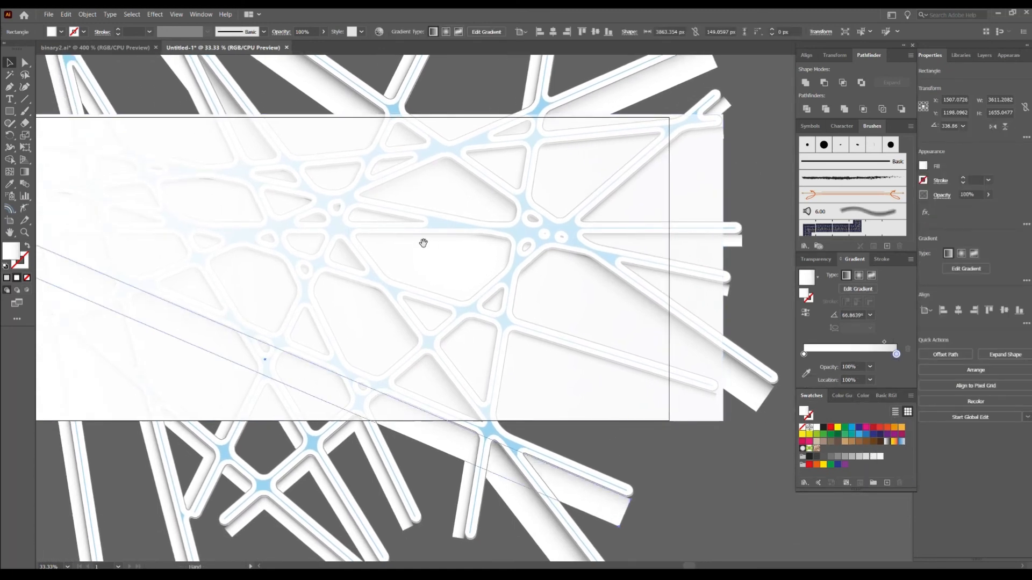
Lighten the gradient shadows of the two steep strips on the artwork's left side by setting their dark stop to C=0 M=0 Y=0 K=20.
{"action": "left_click_drag", "start_coordinate": [425, 243], "coordinate": [596, 290]}
{"action": "scroll", "coordinate": [594, 291], "scroll_direction": "down", "scroll_amount": 1}
{"action": "left_click", "coordinate": [398, 481]}
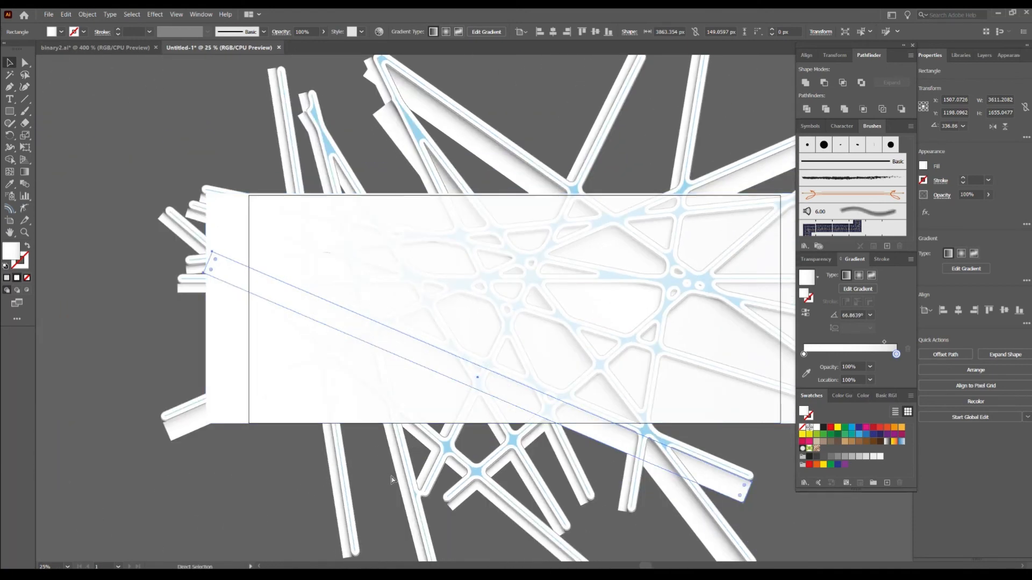
{"action": "left_click", "coordinate": [192, 435], "text": "shift"}
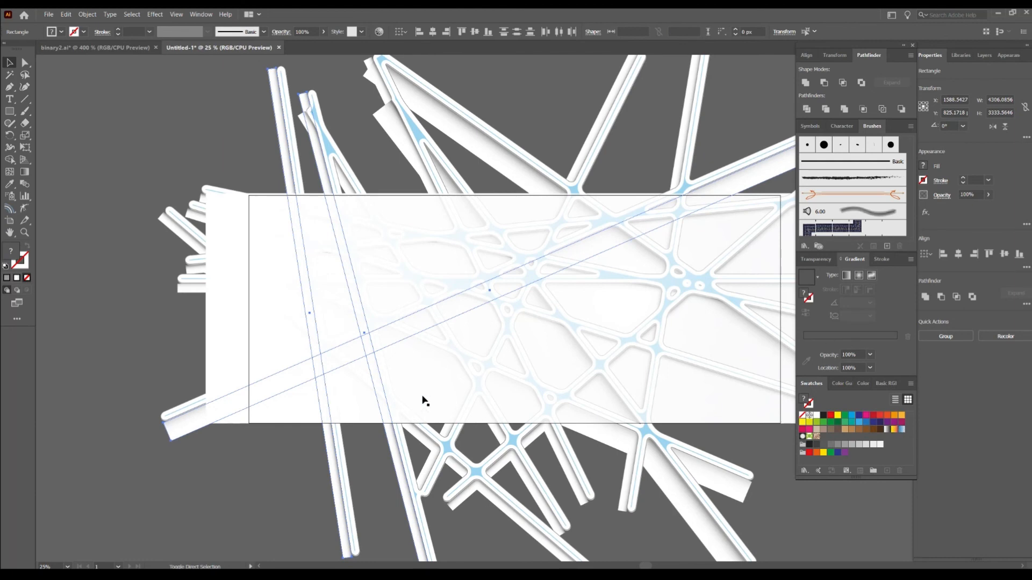
{"action": "left_click", "coordinate": [194, 429], "text": "shift"}
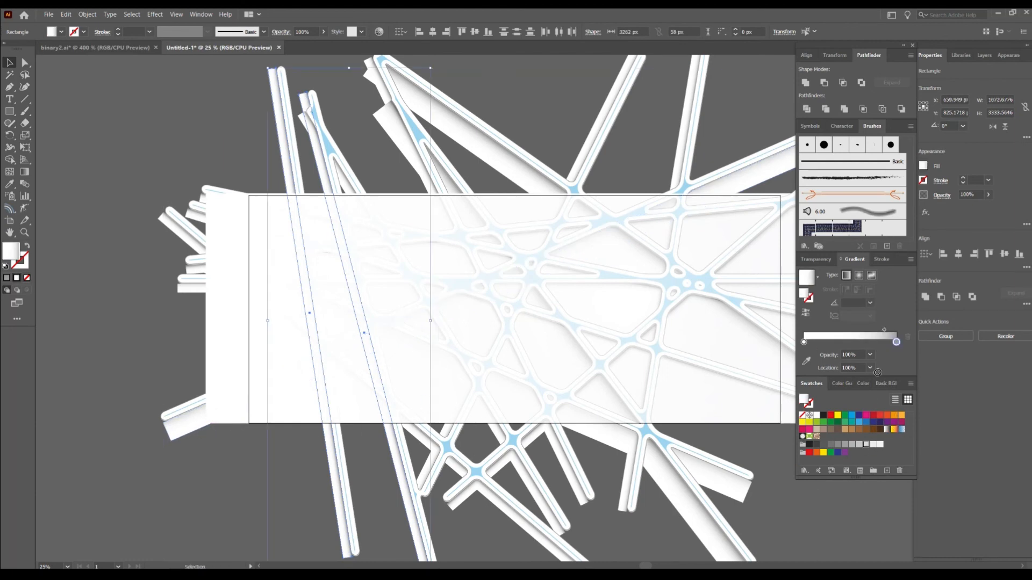
Set the dark gradient stop to C=0 M=0 Y=0 K=20 for the shadow of the diagonal strip descending from the artwork's upper-left corner.
{"action": "left_click", "coordinate": [168, 225]}
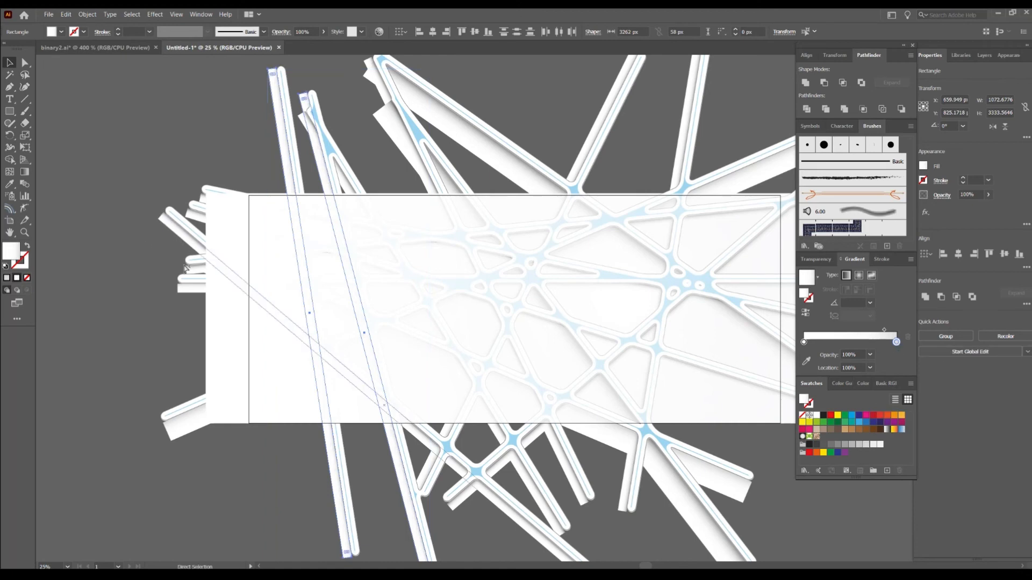
{"action": "left_click", "coordinate": [192, 293], "text": "shift"}
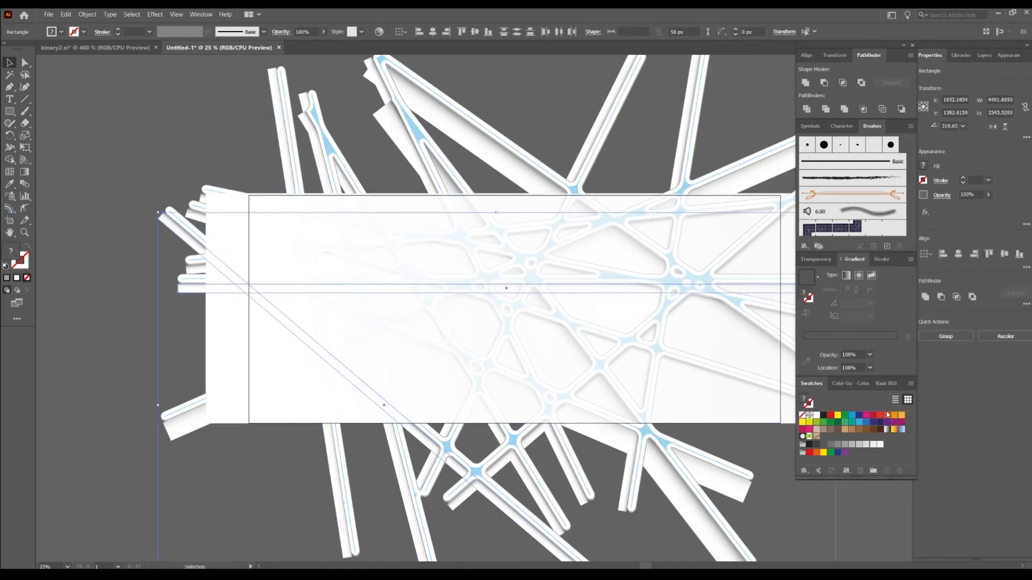
{"action": "left_click", "coordinate": [179, 250]}
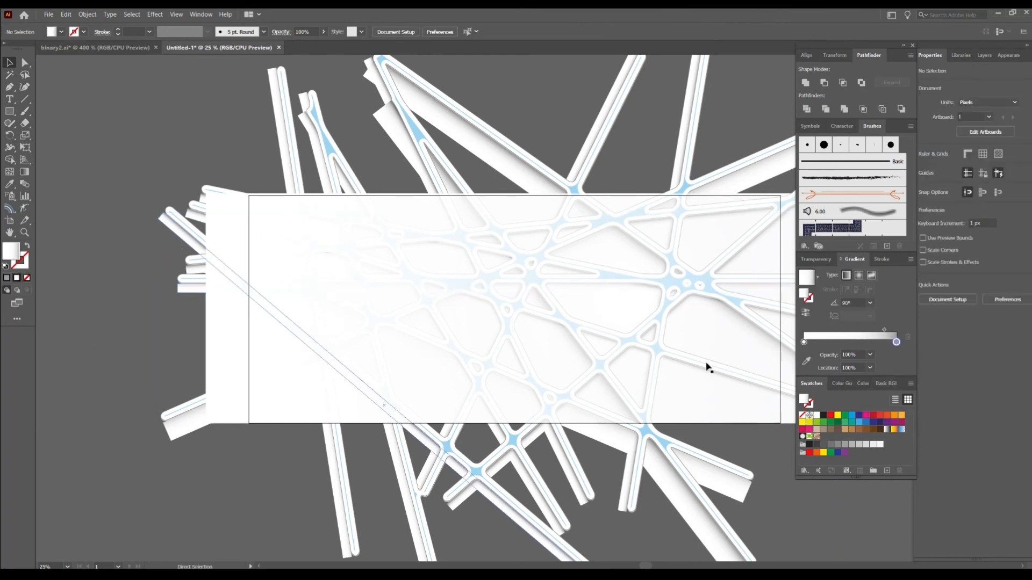
{"action": "left_click_drag", "start_coordinate": [865, 457], "coordinate": [896, 355]}
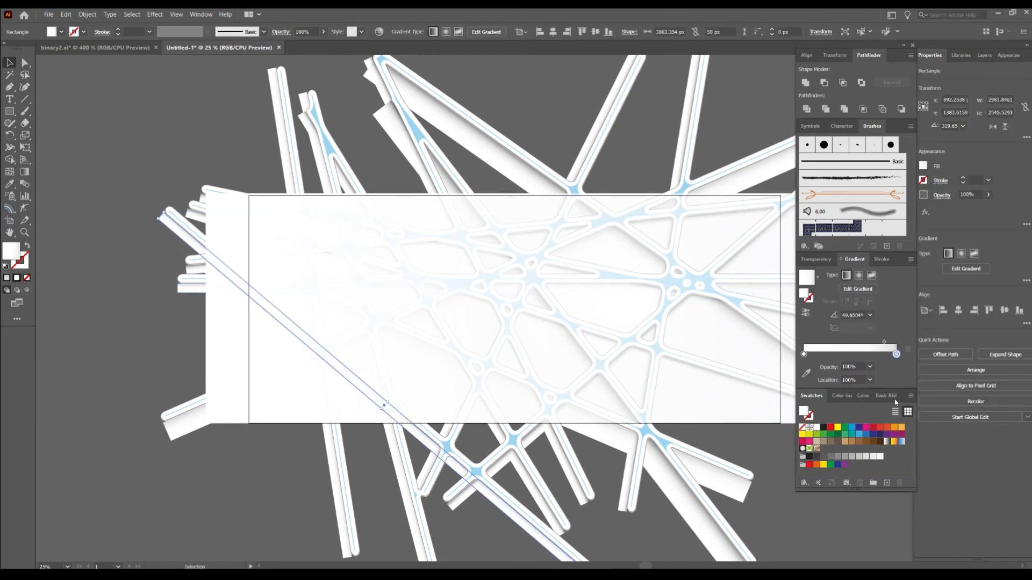
{"action": "left_click", "coordinate": [473, 432]}
Raise the opacity of the blue inset compound path to 78%.
{"action": "scroll", "coordinate": [481, 433], "scroll_direction": "up", "scroll_amount": 1}
{"action": "left_click_drag", "start_coordinate": [539, 362], "coordinate": [419, 388]}
{"action": "scroll", "coordinate": [664, 316], "scroll_direction": "up", "scroll_amount": 1}
{"action": "left_click_drag", "start_coordinate": [649, 297], "coordinate": [498, 325]}
{"action": "scroll", "coordinate": [587, 324], "scroll_direction": "up", "scroll_amount": 1}
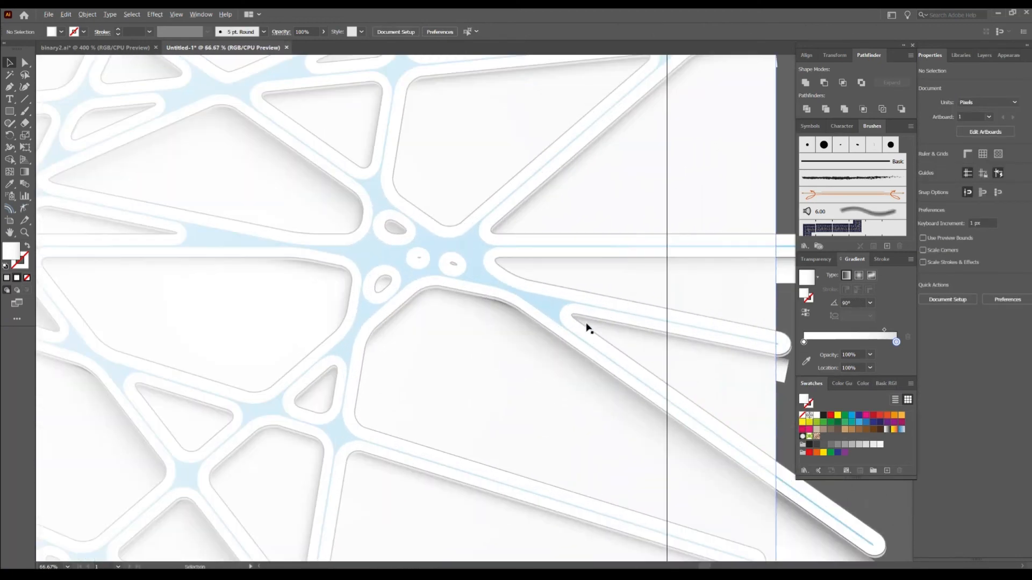
{"action": "scroll", "coordinate": [584, 327], "scroll_direction": "down", "scroll_amount": 2}
{"action": "left_click_drag", "start_coordinate": [525, 99], "coordinate": [643, 321]}
{"action": "scroll", "coordinate": [522, 285], "scroll_direction": "up", "scroll_amount": 2}
{"action": "left_click", "coordinate": [486, 334]}
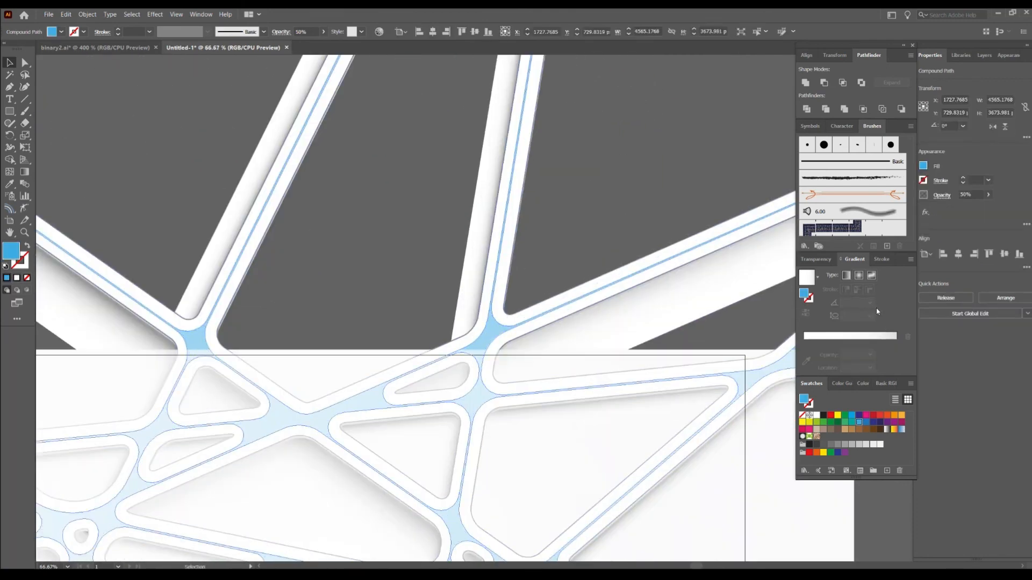
{"action": "left_click", "coordinate": [816, 259]}
{"action": "left_click", "coordinate": [898, 275]}
{"action": "left_click_drag", "start_coordinate": [879, 289], "coordinate": [888, 289]}
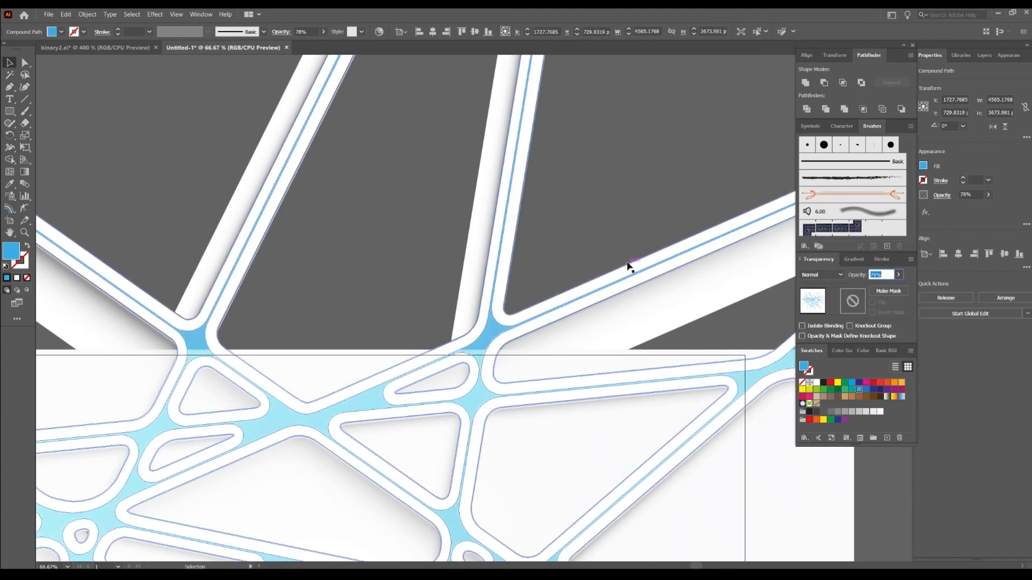
{"action": "scroll", "coordinate": [627, 264], "scroll_direction": "down", "scroll_amount": 3}
{"action": "left_click", "coordinate": [553, 210]}
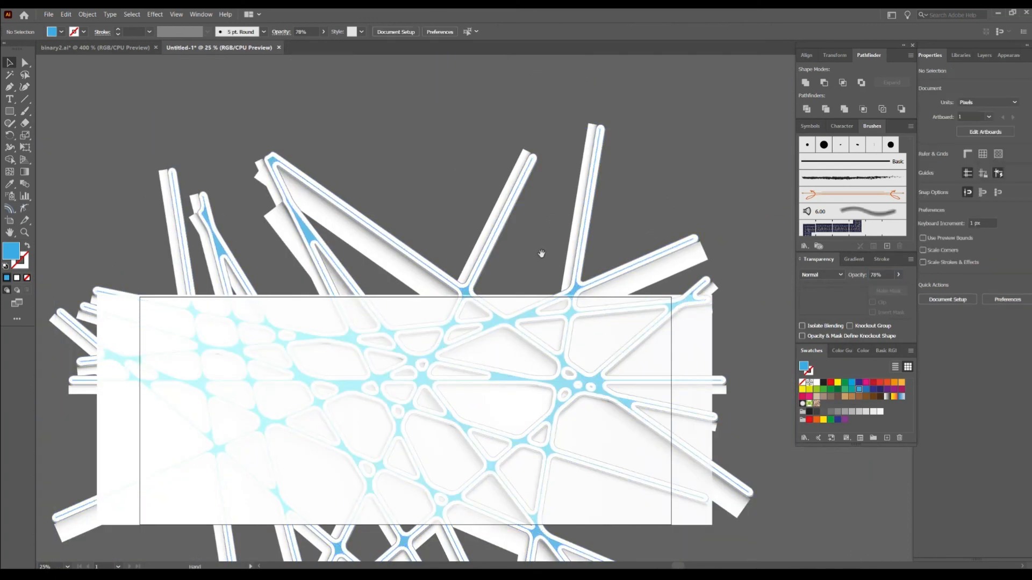
{"action": "scroll", "coordinate": [495, 263], "scroll_direction": "up", "scroll_amount": 3}
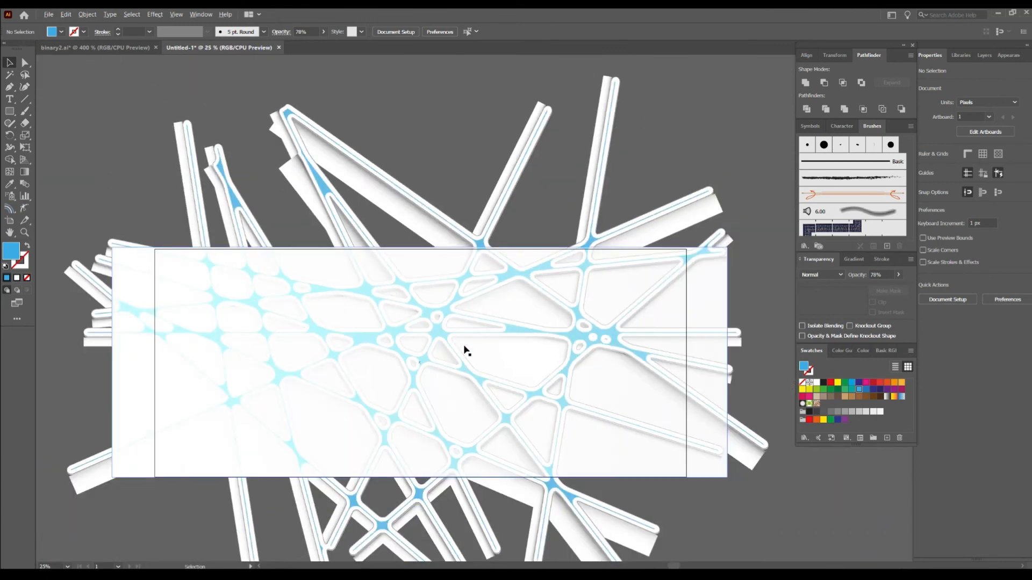
Darken the Overlay rectangle's radial gradient by setting its gray inner stop to black.
{"action": "scroll", "coordinate": [461, 350], "scroll_direction": "down", "scroll_amount": 2}
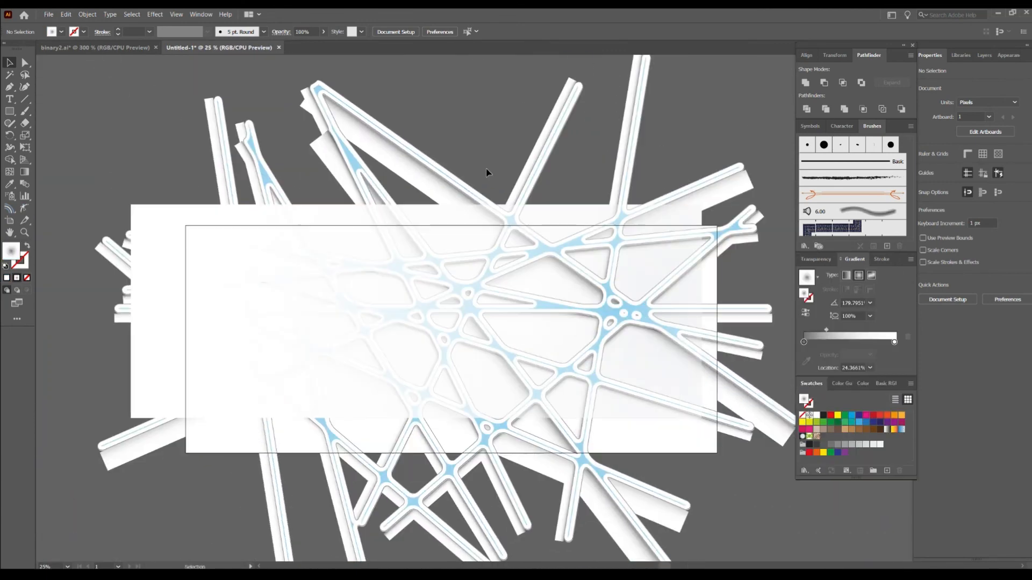
{"action": "left_click_drag", "start_coordinate": [525, 239], "coordinate": [435, 235]}
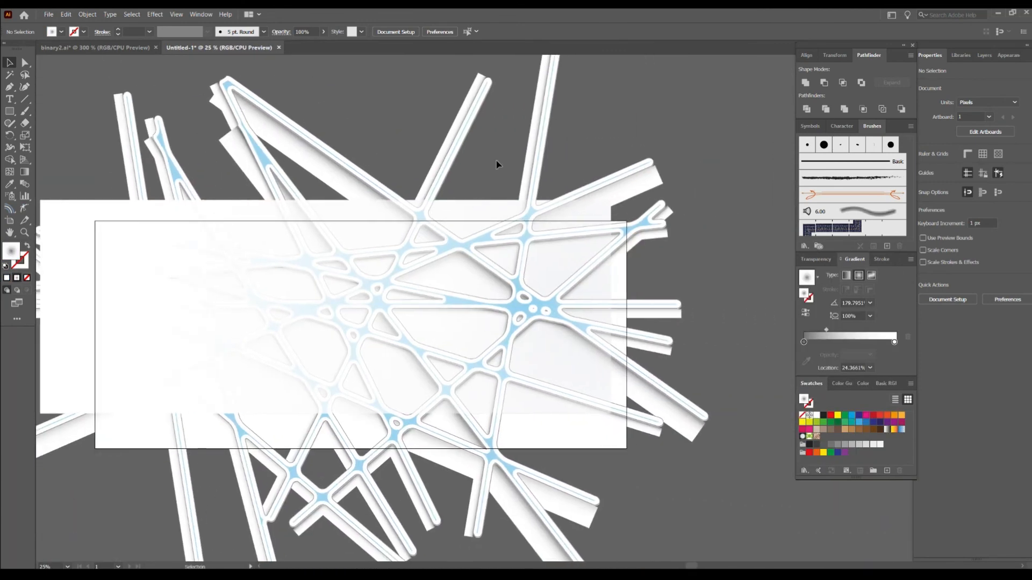
{"action": "scroll", "coordinate": [568, 275], "scroll_direction": "up", "scroll_amount": 1}
{"action": "left_click_drag", "start_coordinate": [570, 250], "coordinate": [607, 263]}
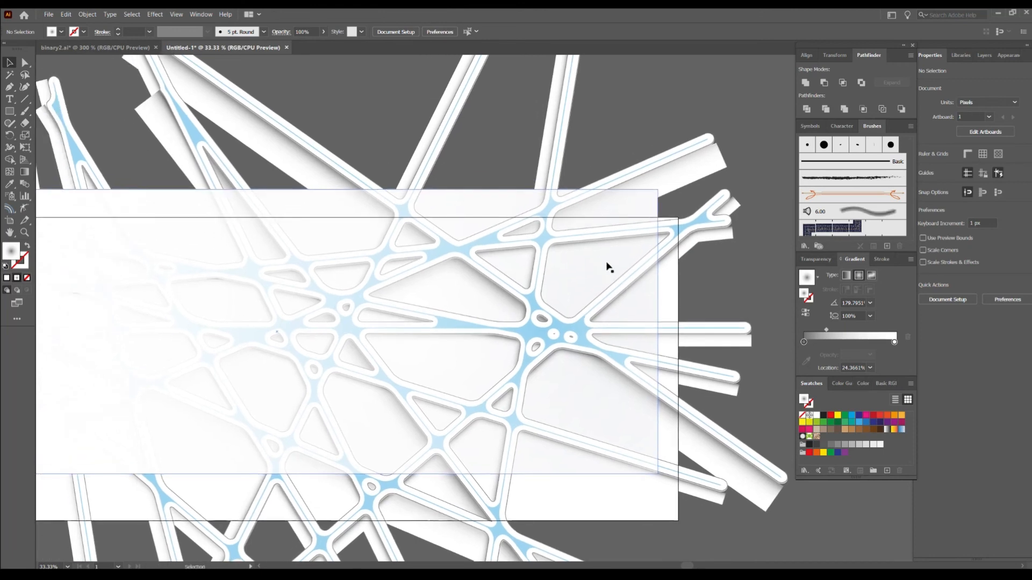
{"action": "left_click", "coordinate": [622, 212]}
{"action": "left_click", "coordinate": [804, 354]}
{"action": "left_click_drag", "start_coordinate": [831, 457], "coordinate": [804, 362]}
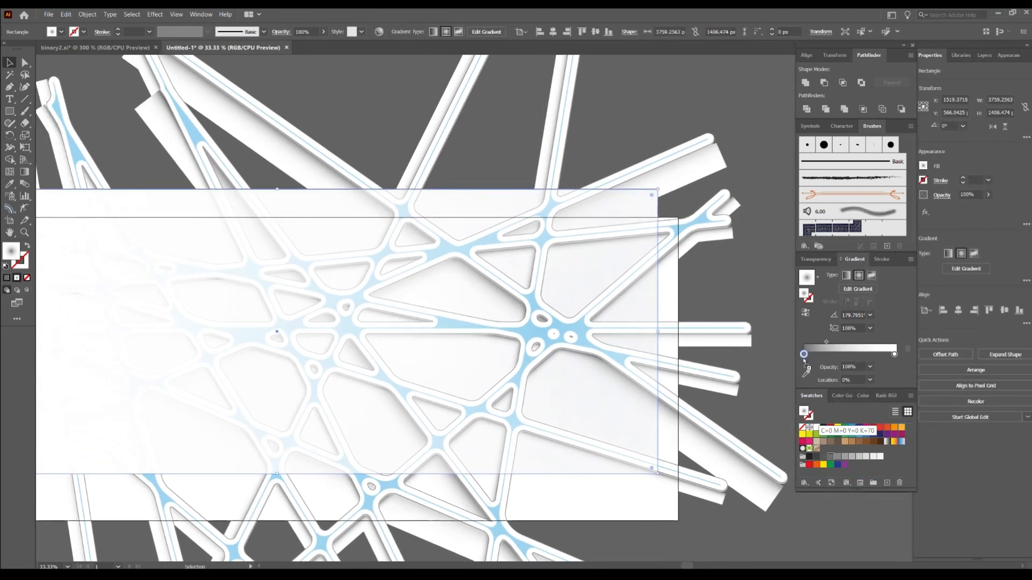
{"action": "left_click_drag", "start_coordinate": [823, 427], "coordinate": [805, 355]}
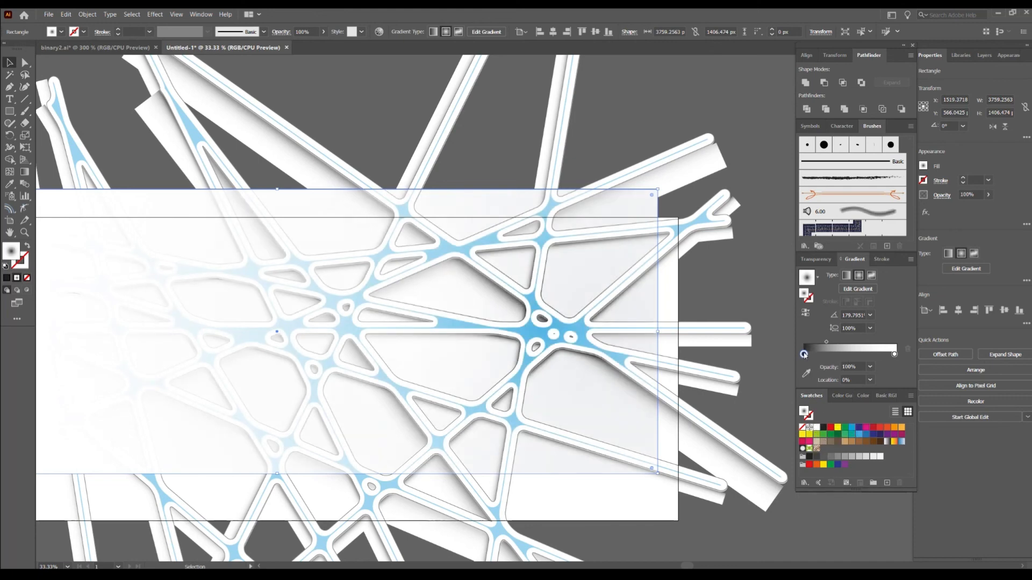
{"action": "left_click", "coordinate": [755, 279]}
Move the midpoint of the Overlay rectangle's radial gradient to about 19.12%.
{"action": "left_click_drag", "start_coordinate": [500, 196], "coordinate": [570, 179]}
{"action": "left_click", "coordinate": [636, 256]}
{"action": "left_click_drag", "start_coordinate": [826, 342], "coordinate": [821, 344]}
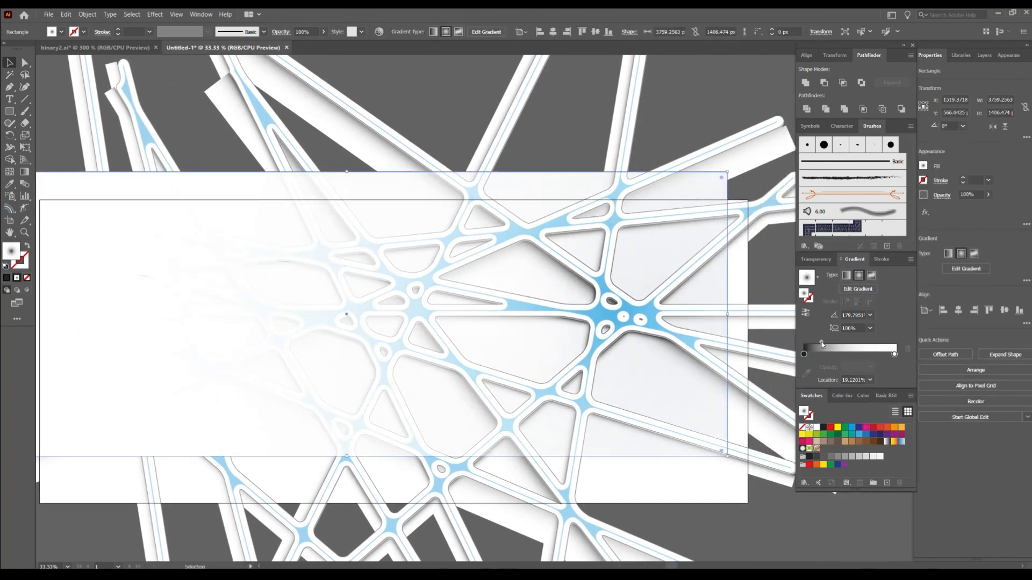
{"action": "left_click", "coordinate": [685, 110]}
Replace the background rectangle's light gray radial gradient with a solid white fill.
{"action": "left_click_drag", "start_coordinate": [571, 122], "coordinate": [564, 191]}
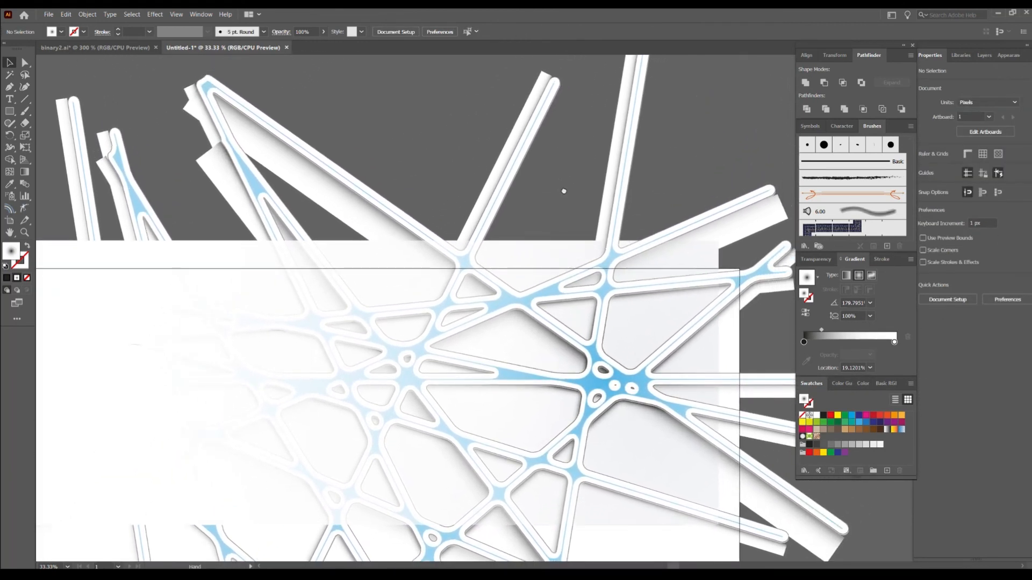
{"action": "left_click", "coordinate": [699, 454]}
{"action": "left_click", "coordinate": [744, 474]}
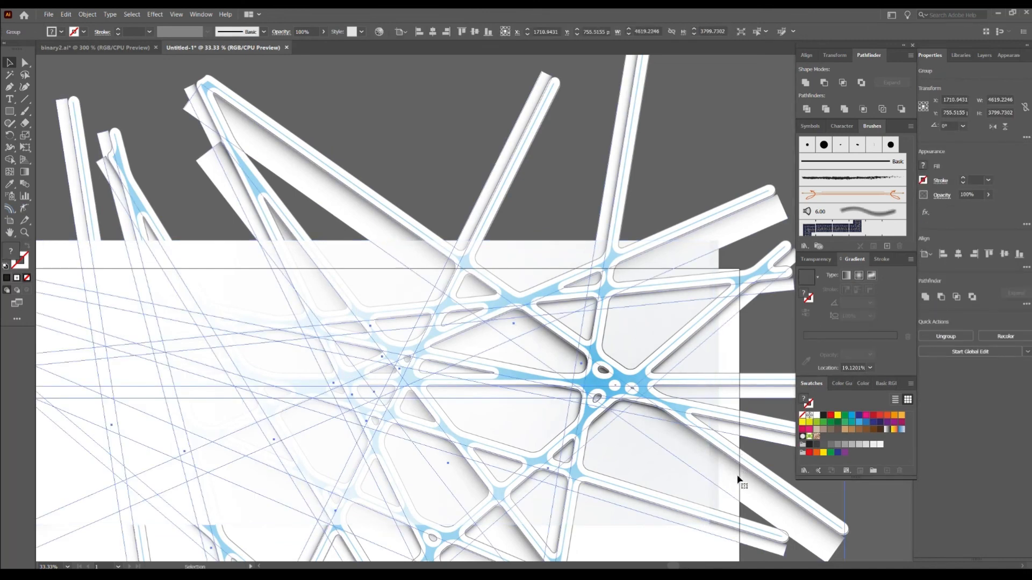
{"action": "left_click", "coordinate": [717, 497]}
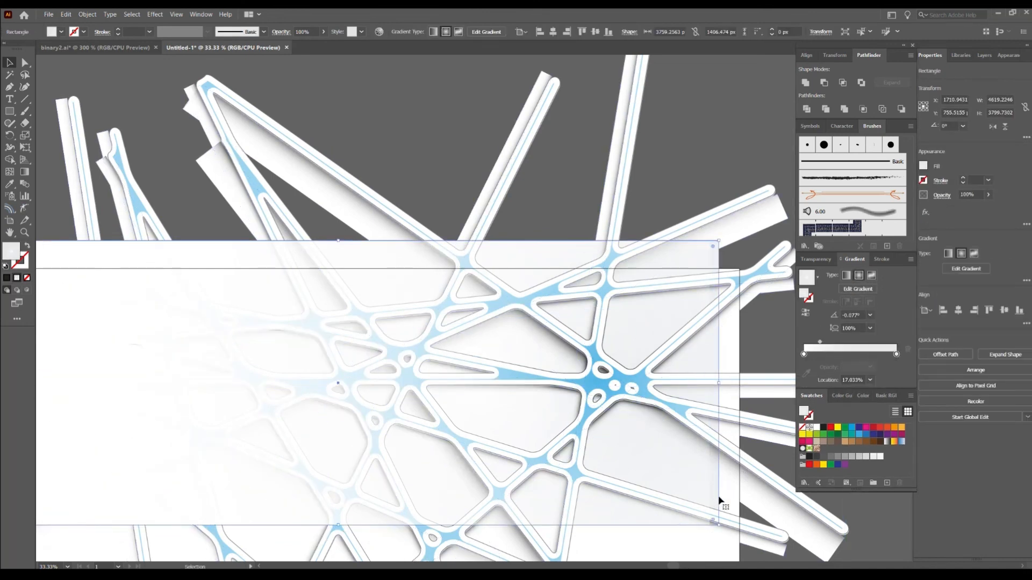
{"action": "left_click", "coordinate": [816, 429]}
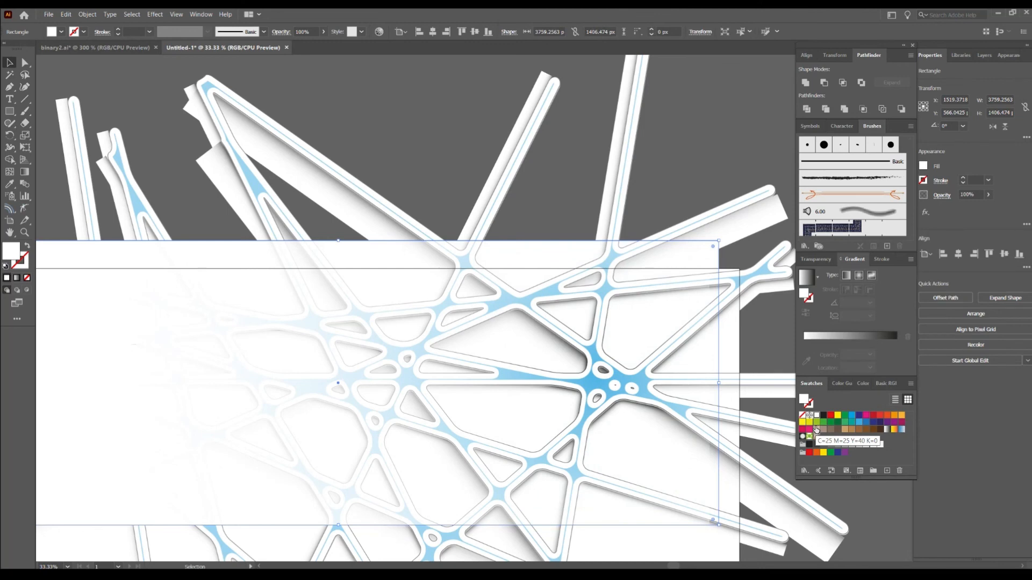
{"action": "left_click_drag", "start_coordinate": [659, 315], "coordinate": [671, 231]}
{"action": "left_click", "coordinate": [716, 128]}
{"action": "key", "text": "space"}
{"action": "scroll", "coordinate": [659, 276], "scroll_direction": "down", "scroll_amount": 2}
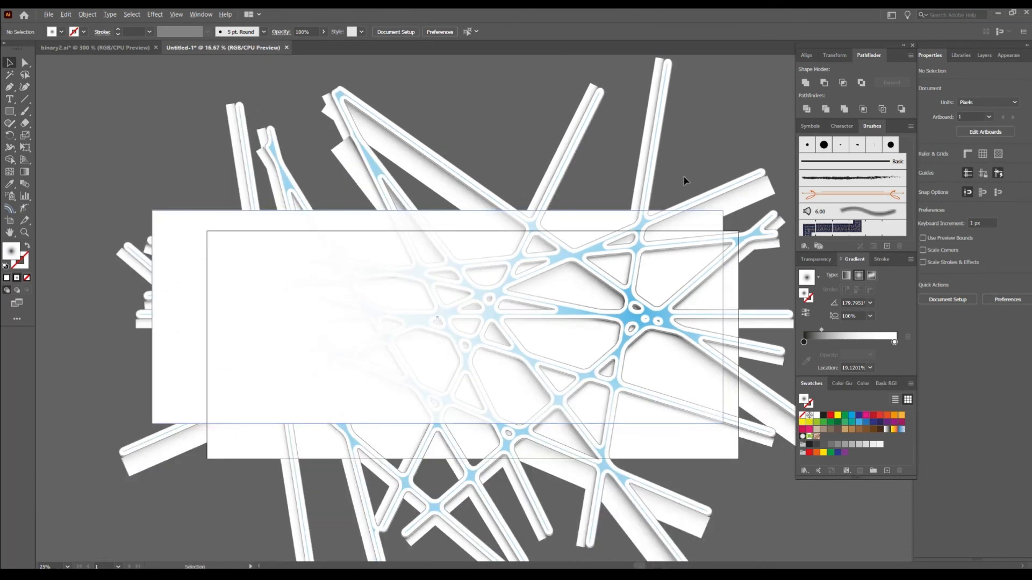
{"action": "scroll", "coordinate": [684, 176], "scroll_direction": "down", "scroll_amount": 1}
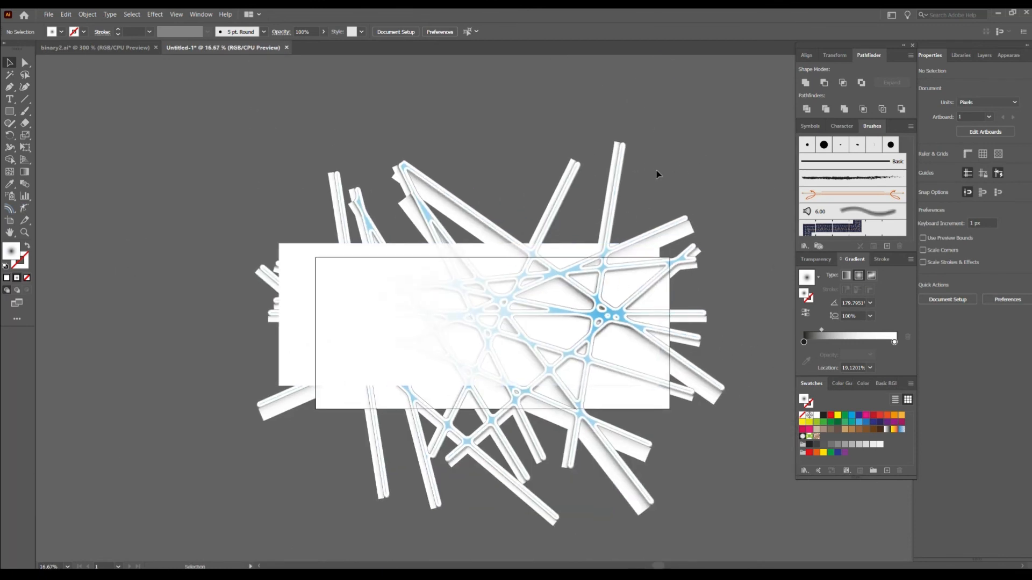